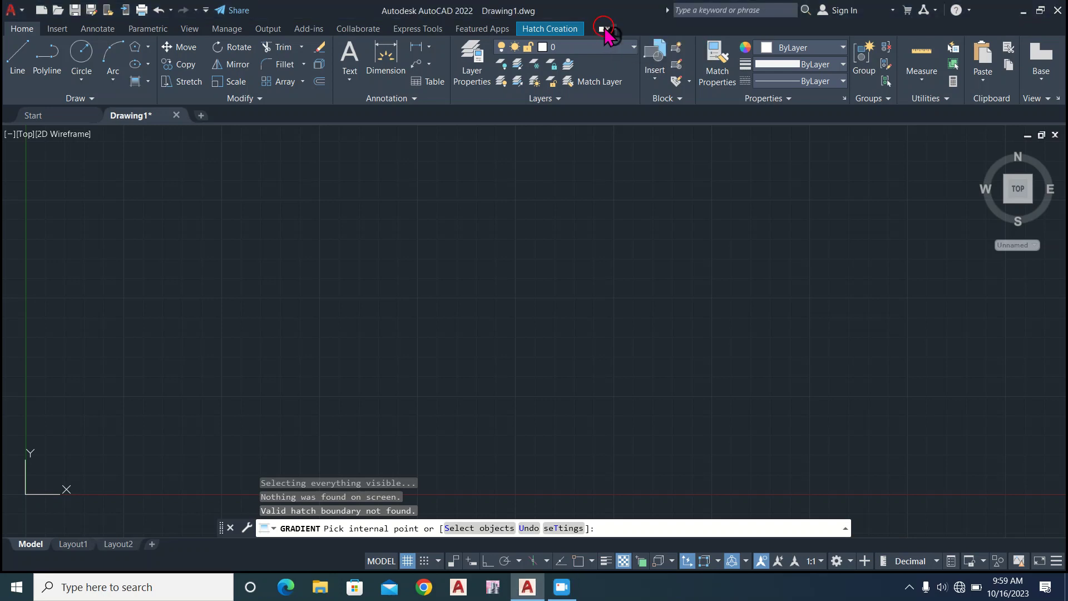
Cycle the ribbon through its minimized display states and back to the full ribbon.
{"action": "left_click", "coordinate": [604, 29]}
{"action": "left_click", "coordinate": [603, 29]}
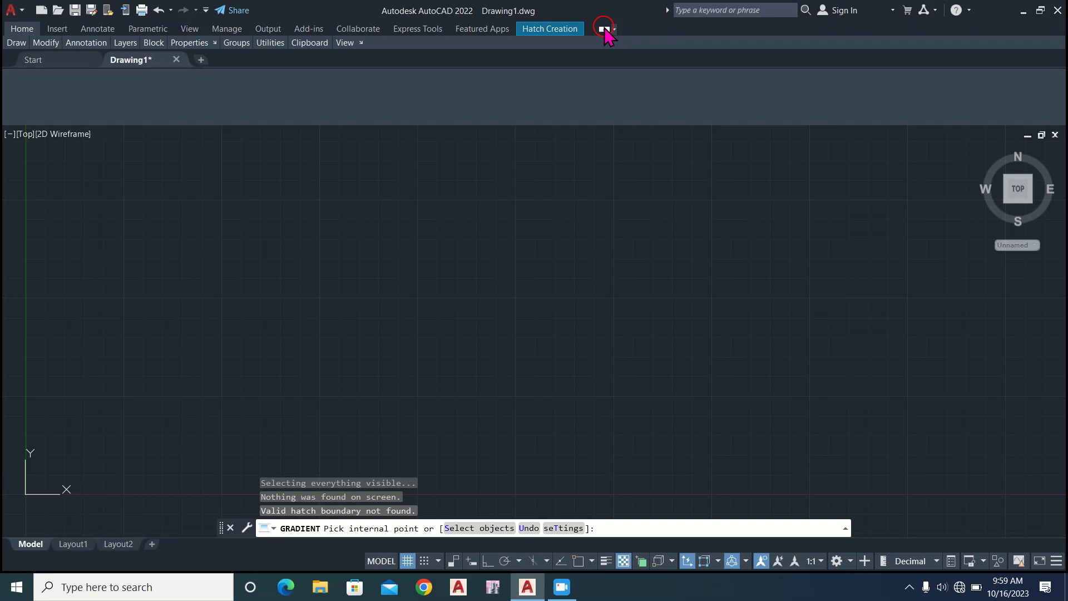
{"action": "left_click", "coordinate": [604, 29]}
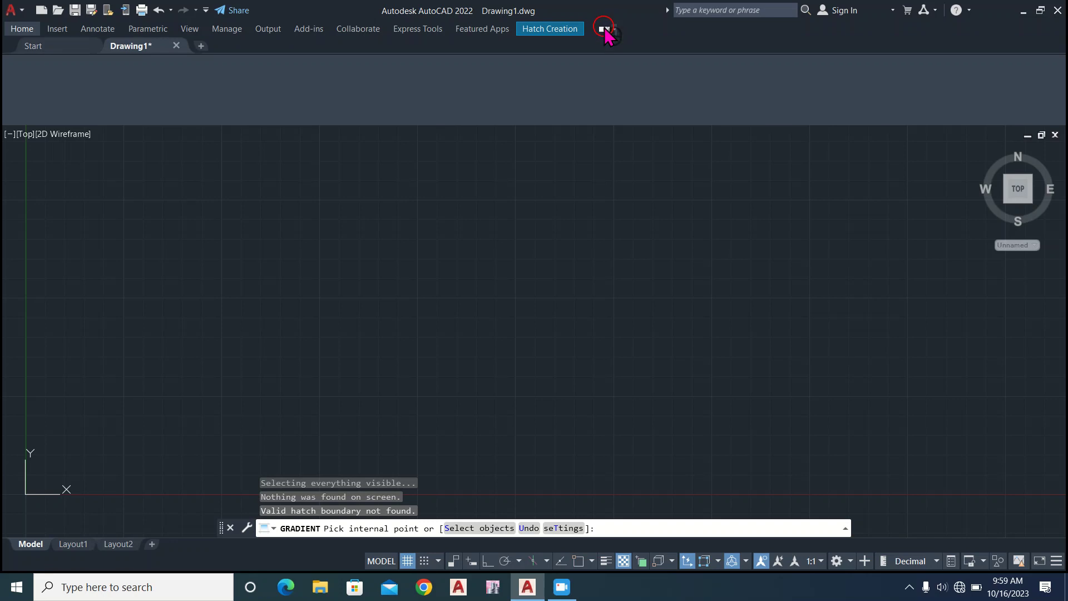
{"action": "left_click", "coordinate": [603, 29]}
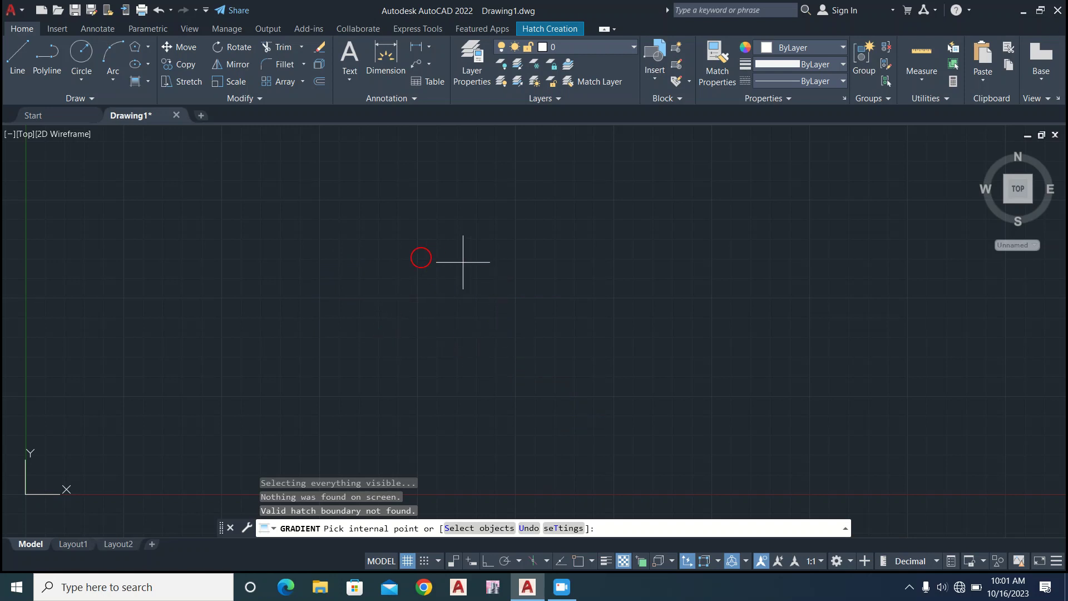
View the Start page and return to the Drawing1 drawing.
{"action": "left_click", "coordinate": [47, 117]}
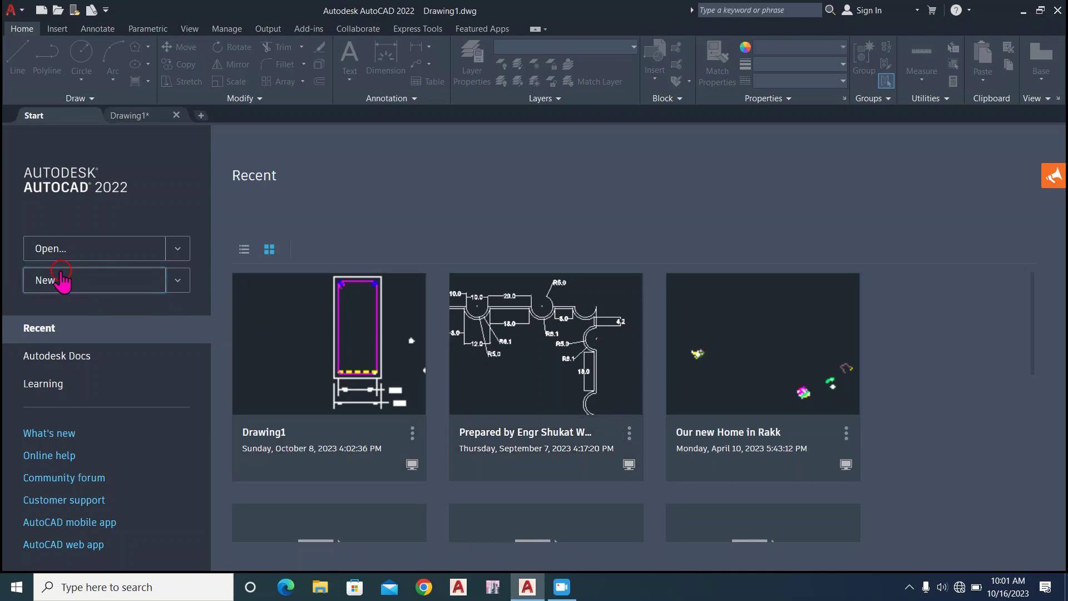
{"action": "left_click", "coordinate": [132, 117]}
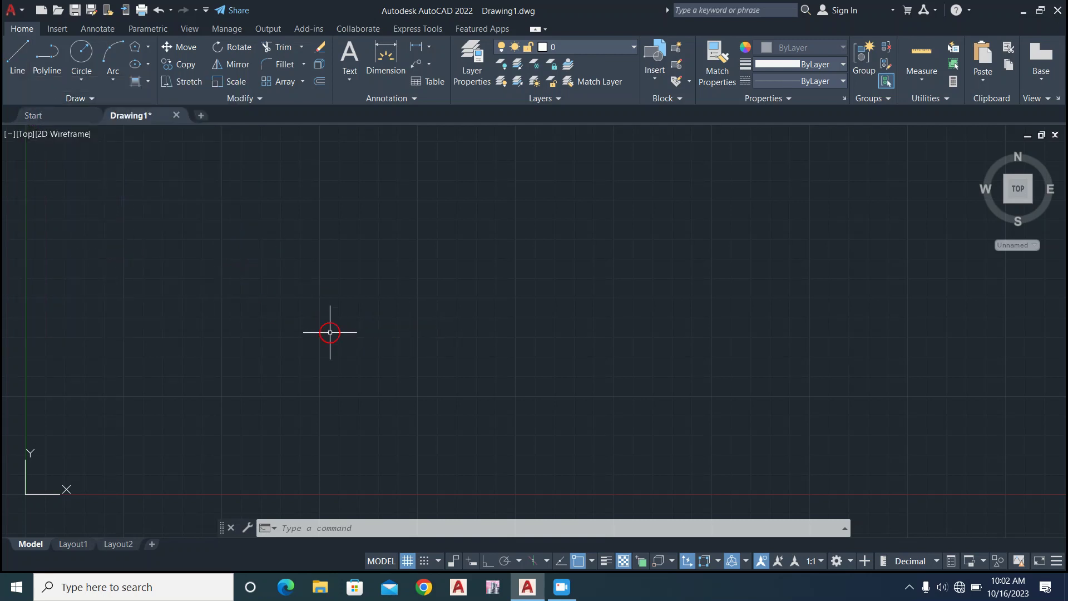
Draw an open zigzag of six connected line segments across the upper part of the drawing area.
{"action": "left_click", "coordinate": [11, 62]}
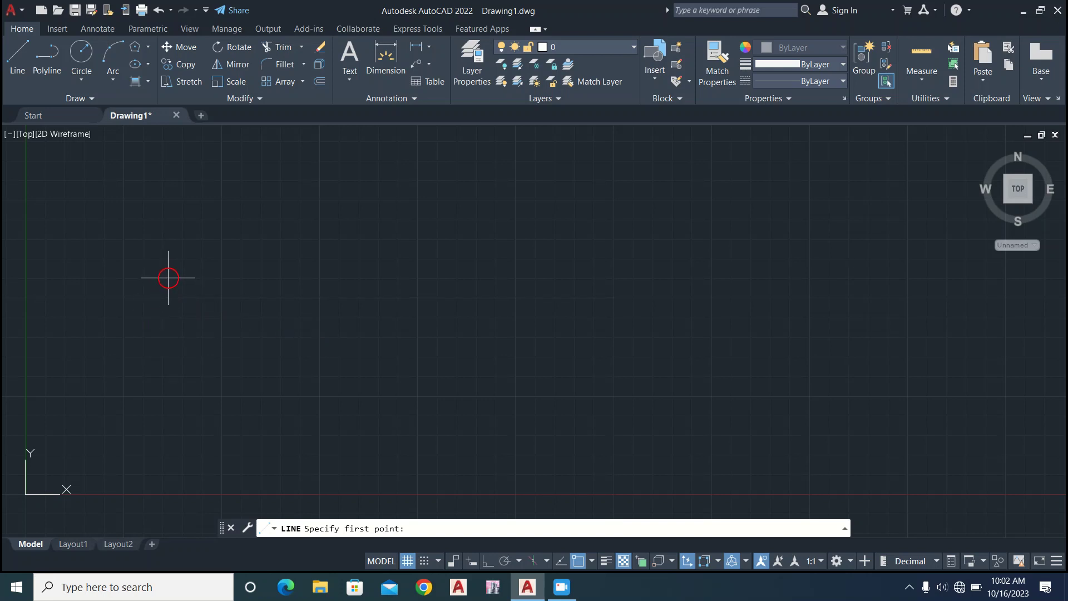
{"action": "left_click", "coordinate": [169, 268]}
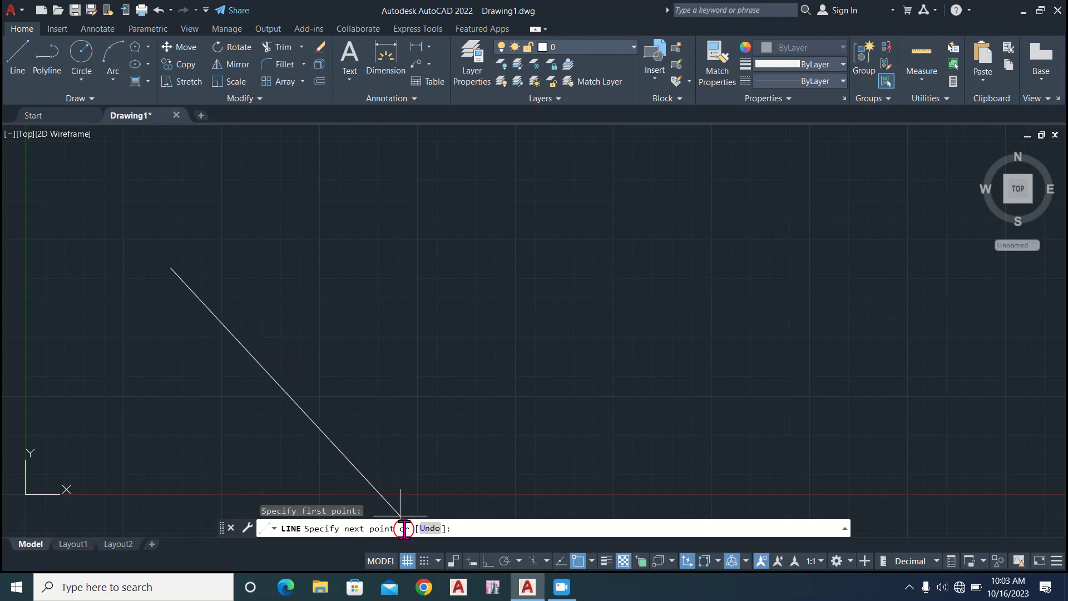
{"action": "left_click", "coordinate": [561, 587]}
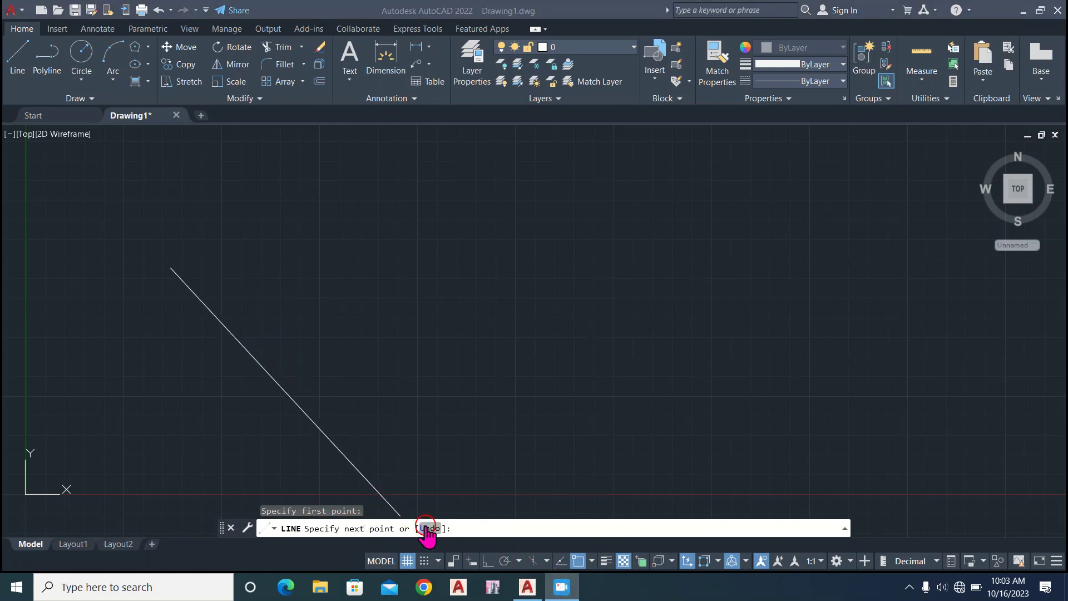
{"action": "left_click", "coordinate": [350, 459]}
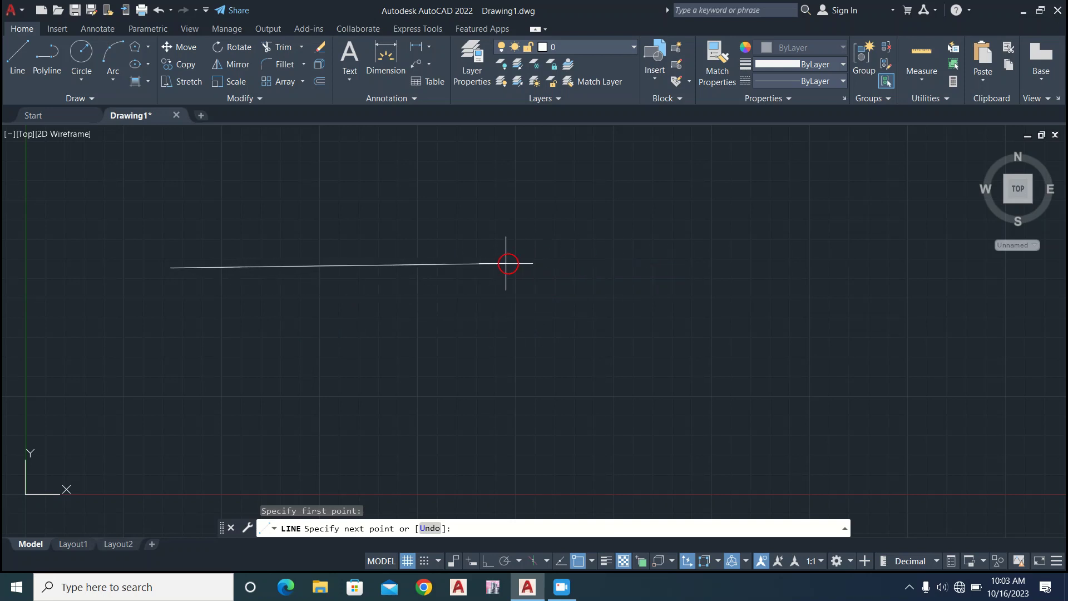
{"action": "left_click", "coordinate": [456, 245]}
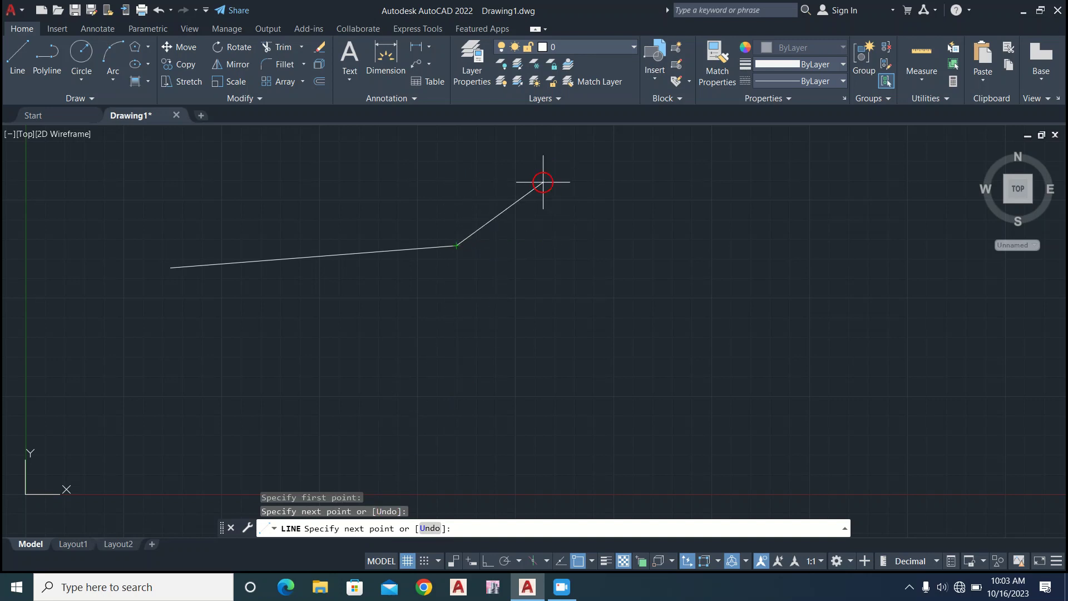
{"action": "left_click", "coordinate": [542, 177]}
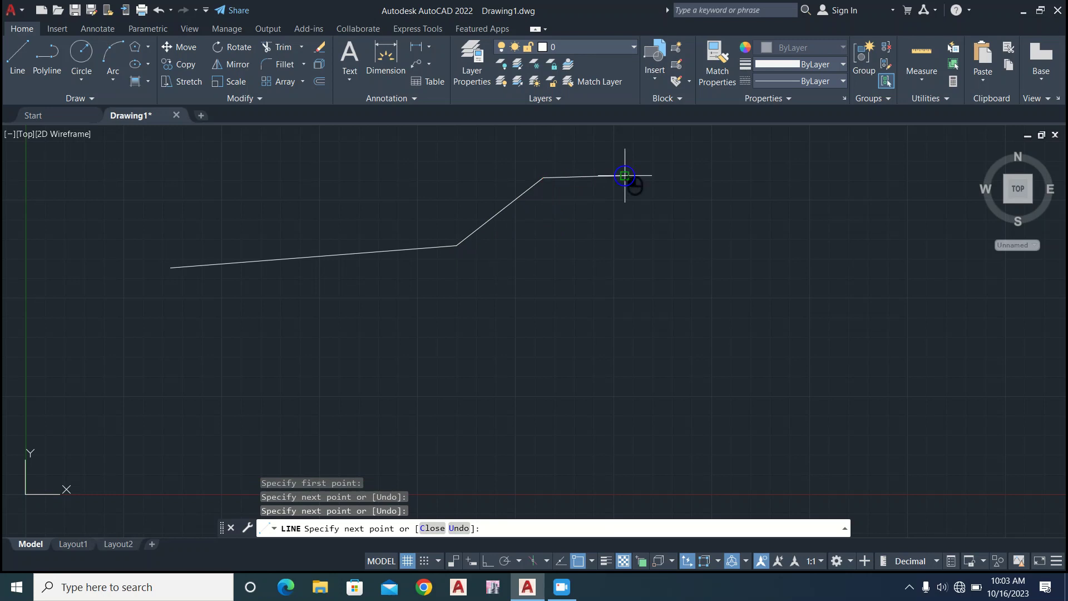
{"action": "left_click", "coordinate": [624, 175]}
{"action": "left_click", "coordinate": [700, 261]}
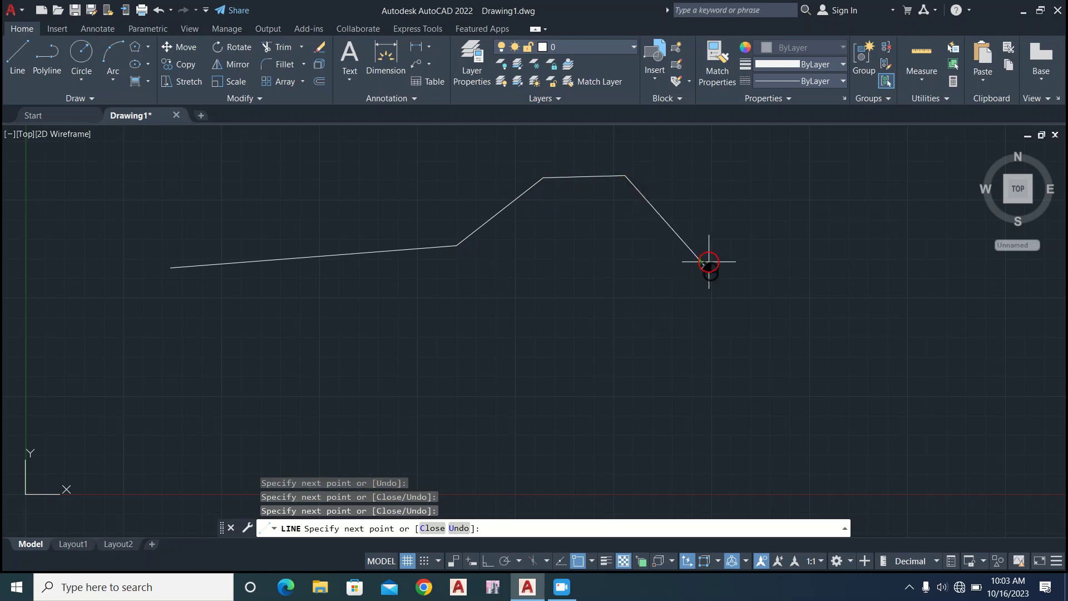
{"action": "left_click", "coordinate": [805, 179]}
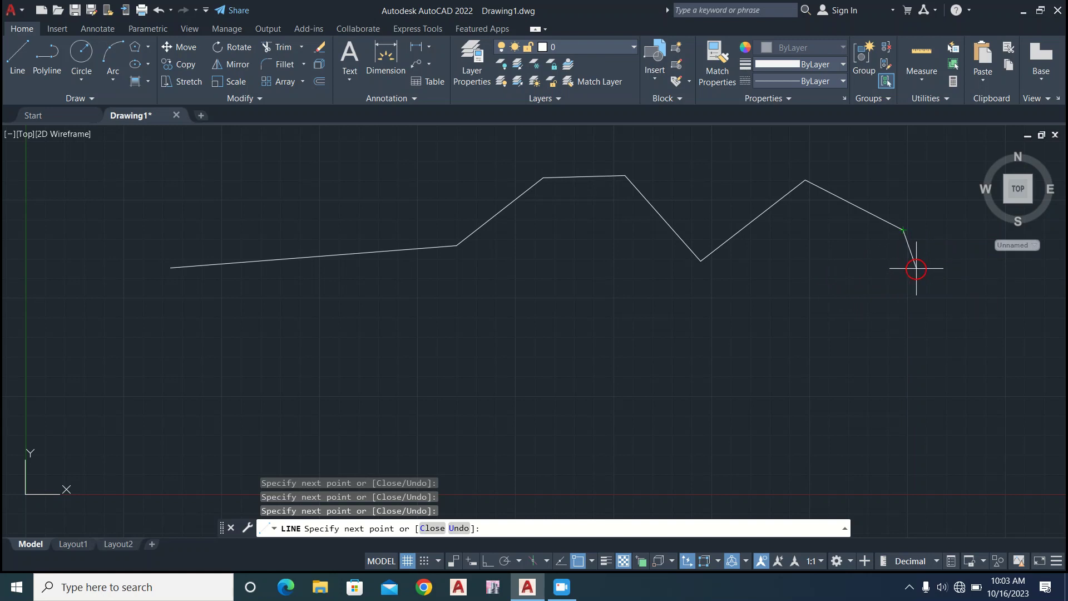
{"action": "key", "text": "Return"}
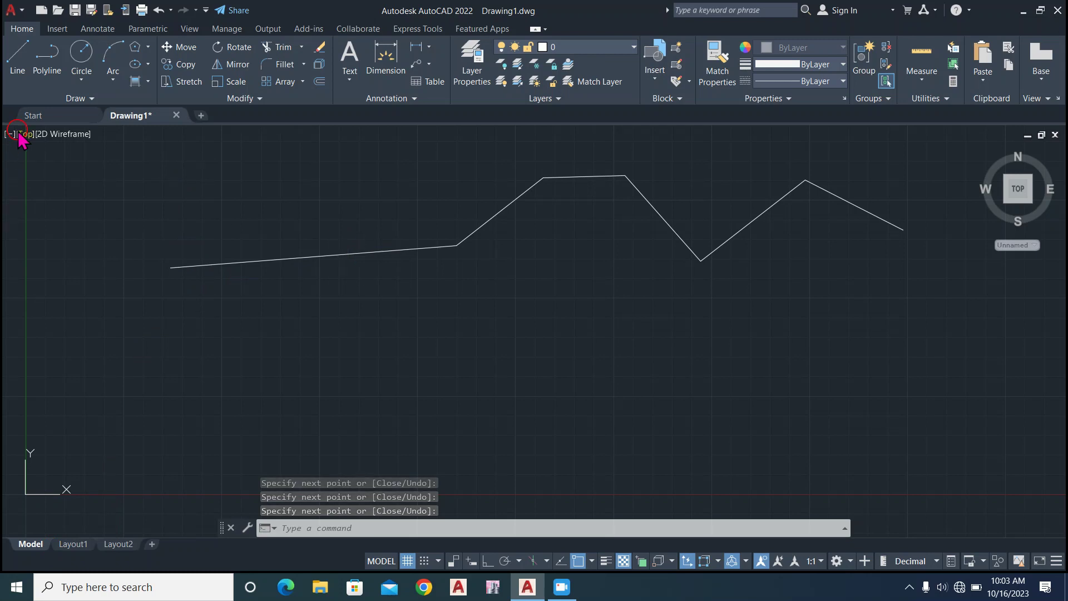
Draw a second open chain of three connected line segments below the first one and end the Line command.
{"action": "left_click", "coordinate": [18, 55]}
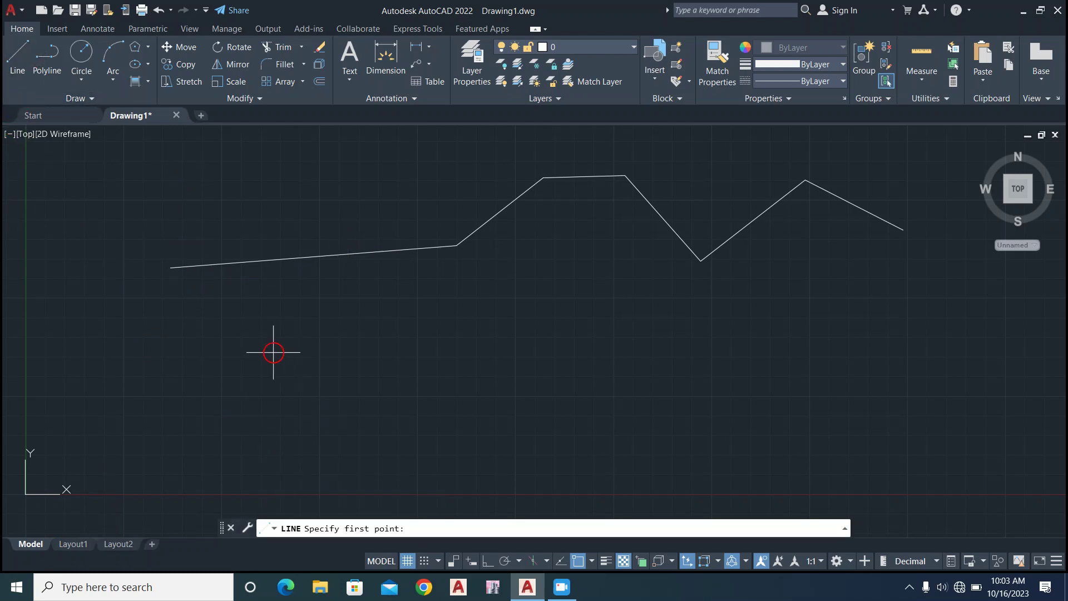
{"action": "left_click", "coordinate": [273, 352]}
{"action": "left_click", "coordinate": [514, 333]}
{"action": "left_click", "coordinate": [600, 389]}
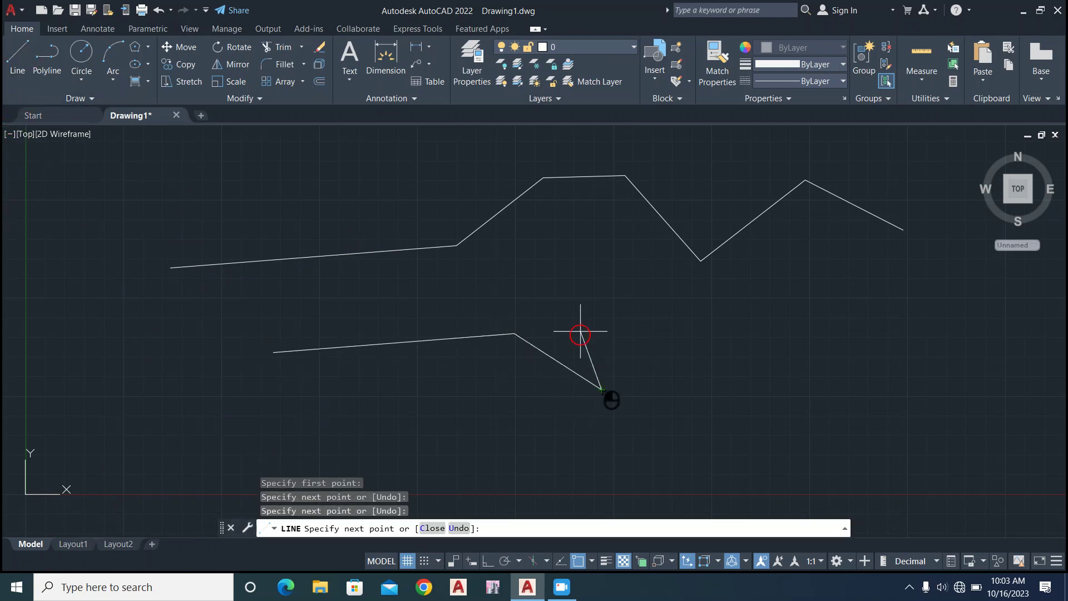
{"action": "left_click", "coordinate": [578, 286]}
{"action": "right_click", "coordinate": [660, 292]}
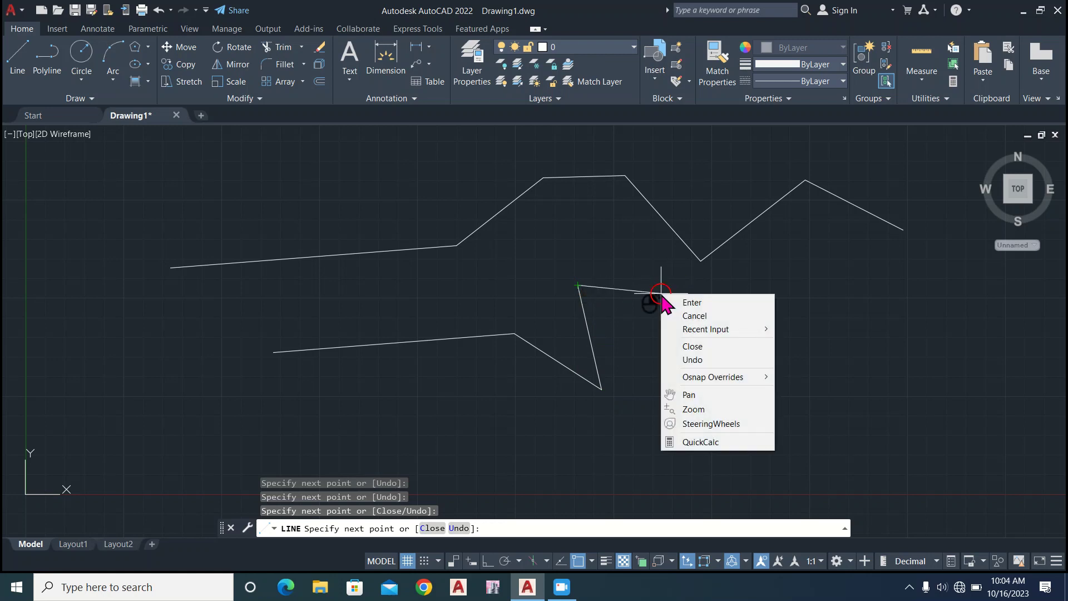
{"action": "left_click", "coordinate": [695, 316]}
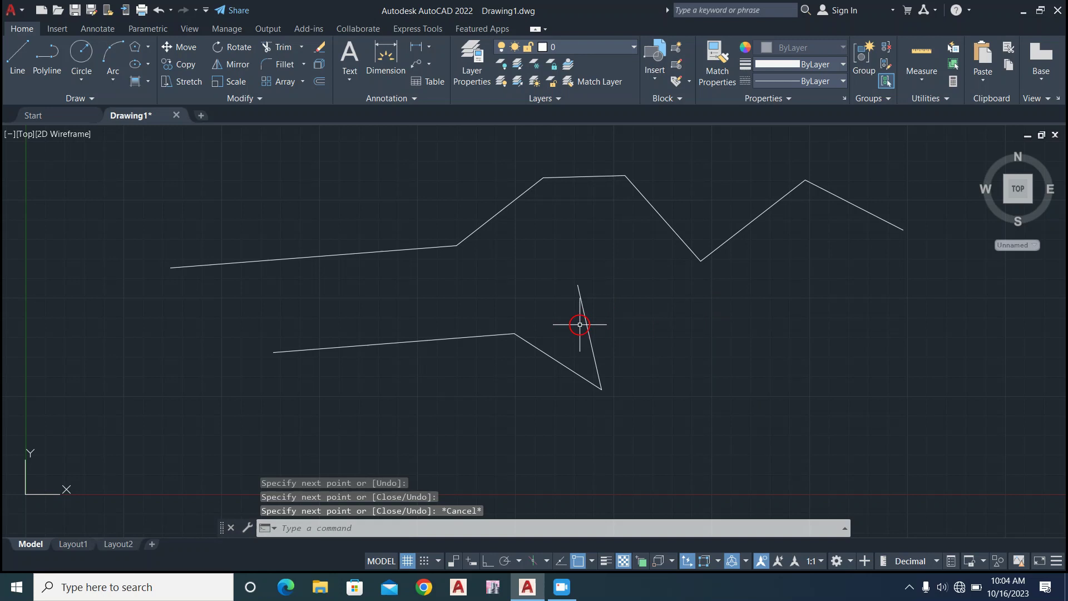
Select all the lines with a crossing selection from right to left, clear the selection and try the selection box again.
{"action": "left_click", "coordinate": [562, 586]}
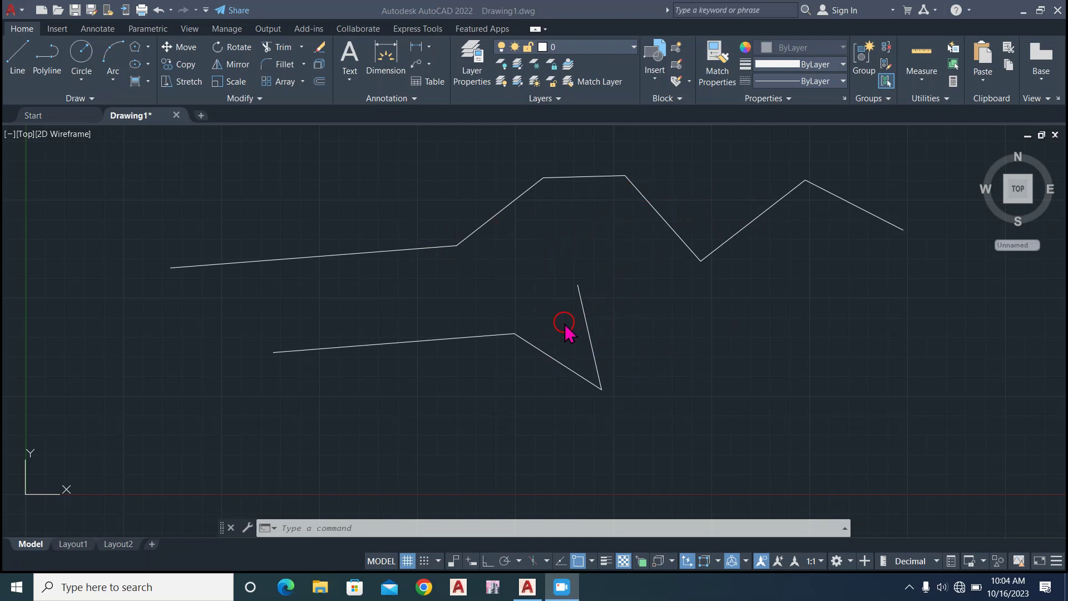
{"action": "left_click", "coordinate": [938, 166]}
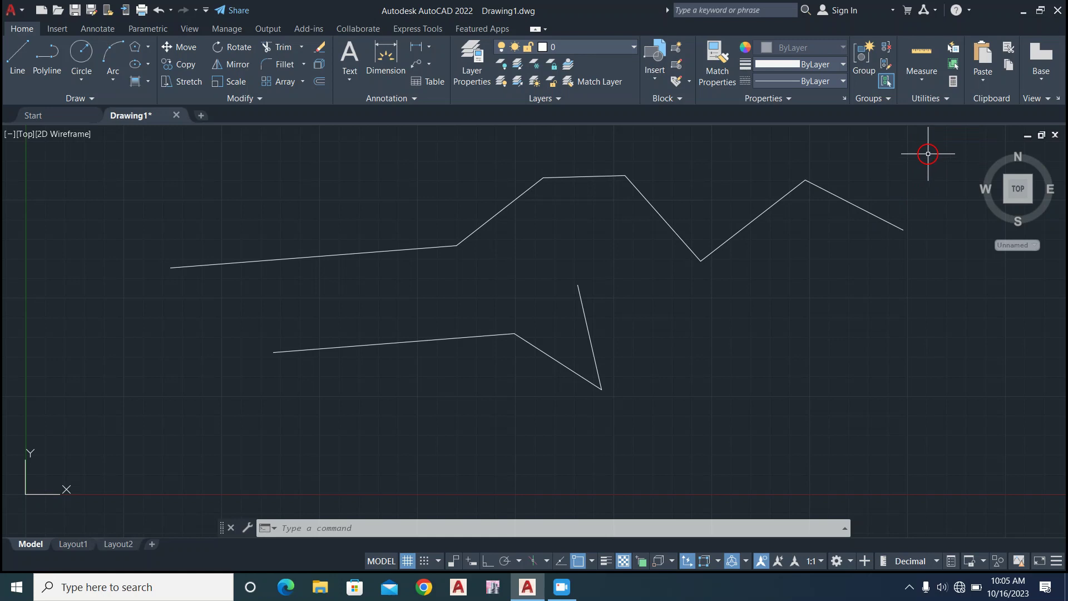
{"action": "left_click", "coordinate": [928, 151]}
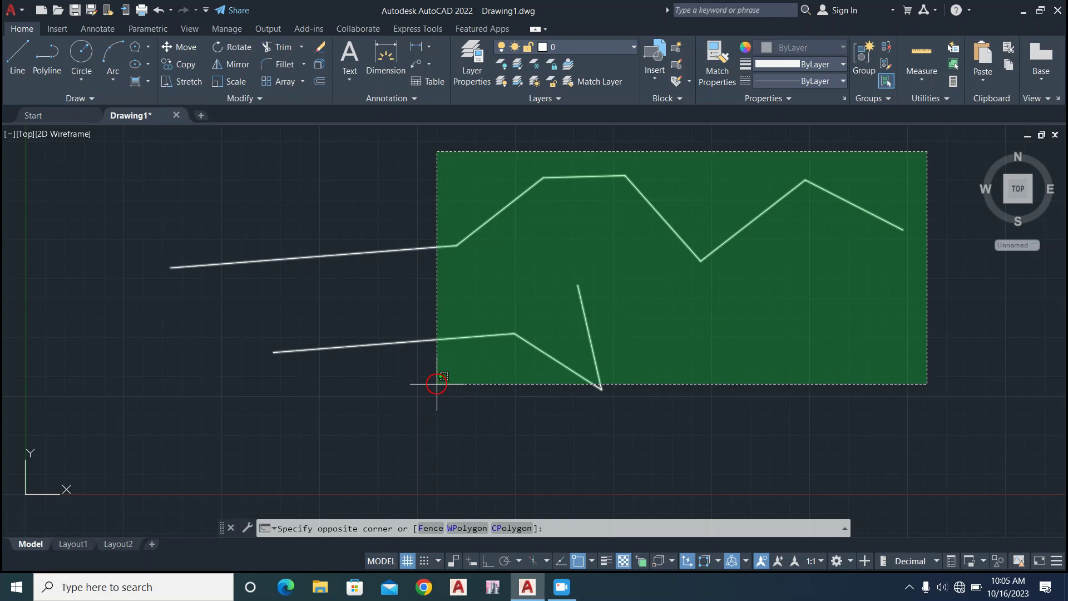
{"action": "left_click", "coordinate": [436, 383]}
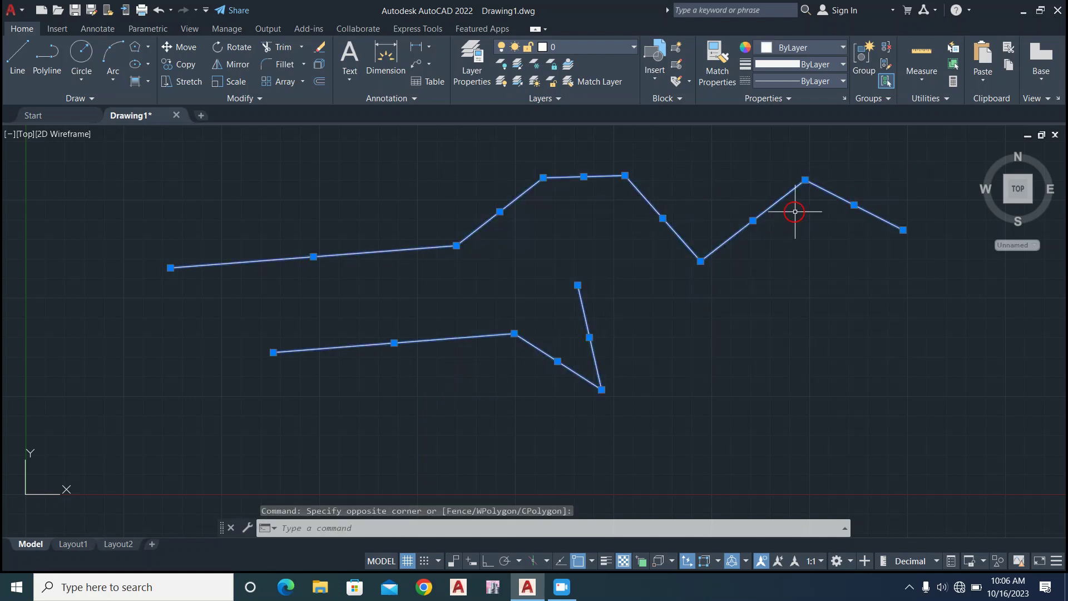
{"action": "left_click", "coordinate": [807, 311]}
{"action": "left_click", "coordinate": [819, 323]}
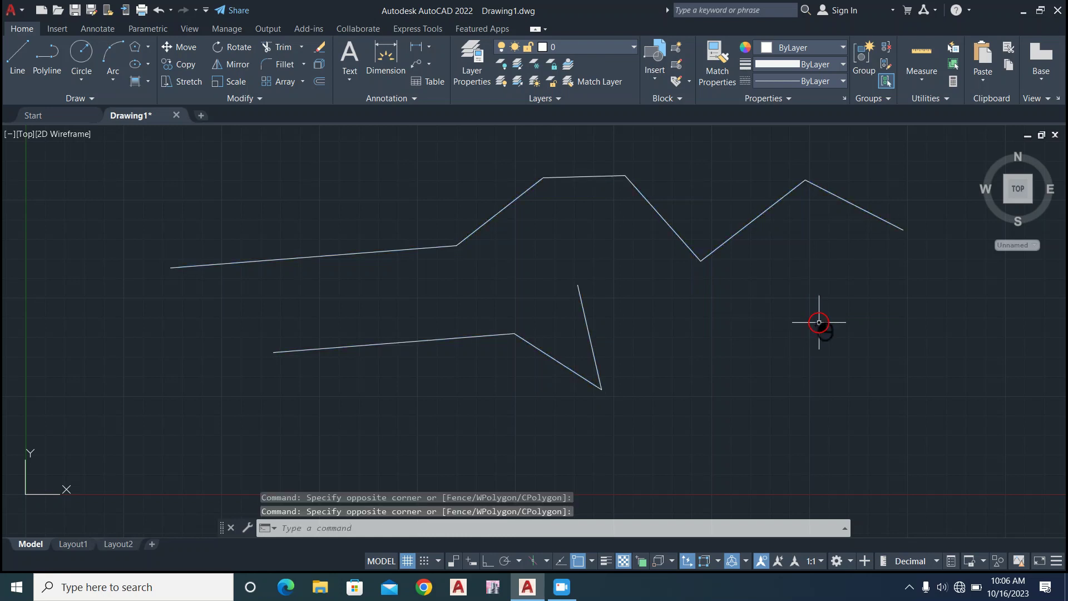
{"action": "left_click", "coordinate": [930, 162]}
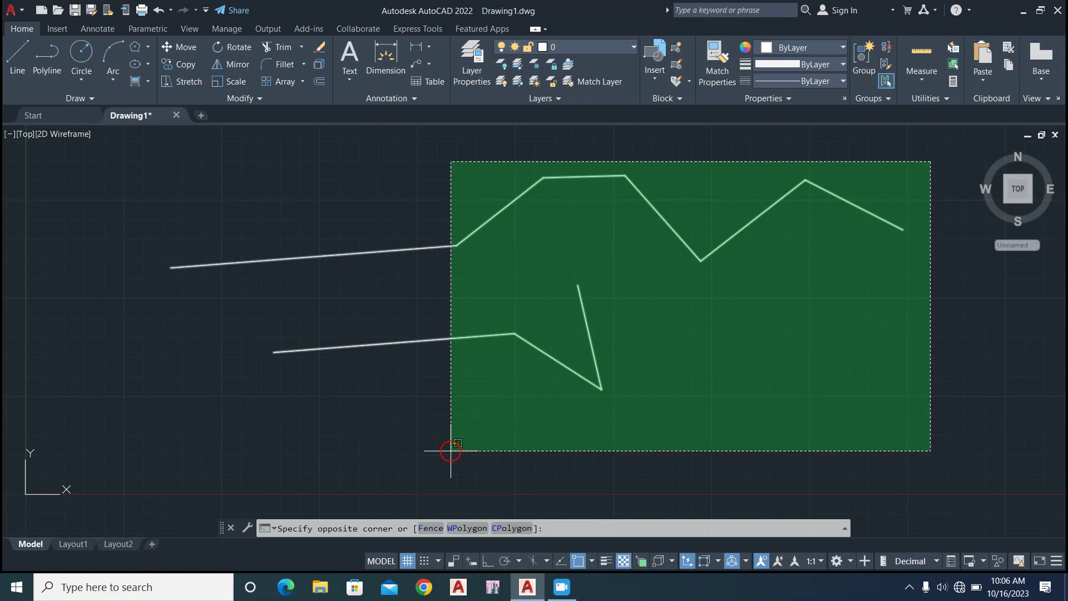
{"action": "left_click", "coordinate": [965, 465]}
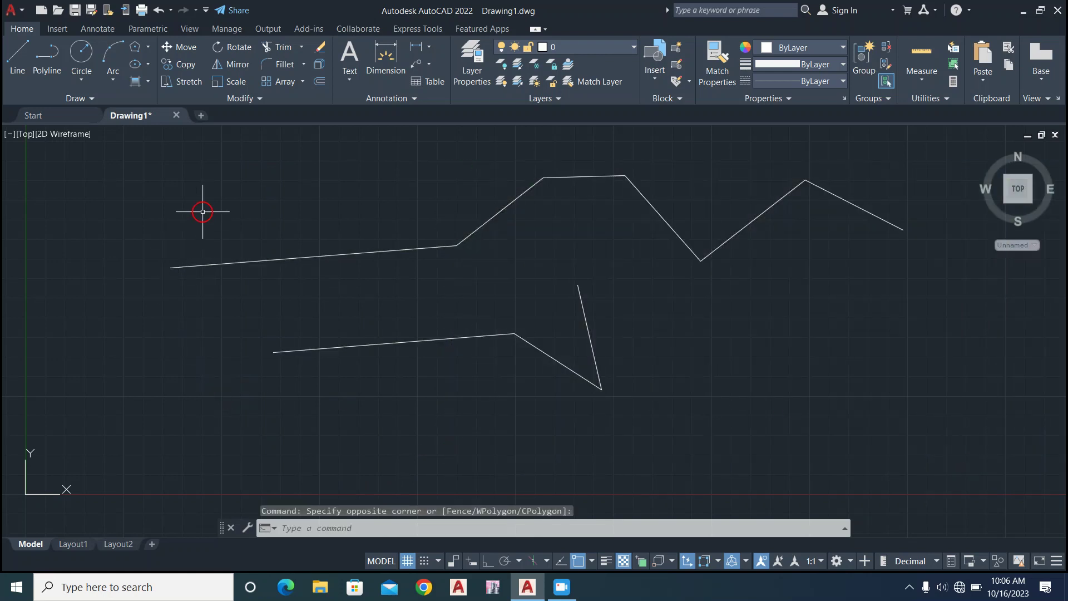
Window-select from left to right every line except the rightmost segment of the upper chain, and clear the selection.
{"action": "left_click", "coordinate": [131, 172]}
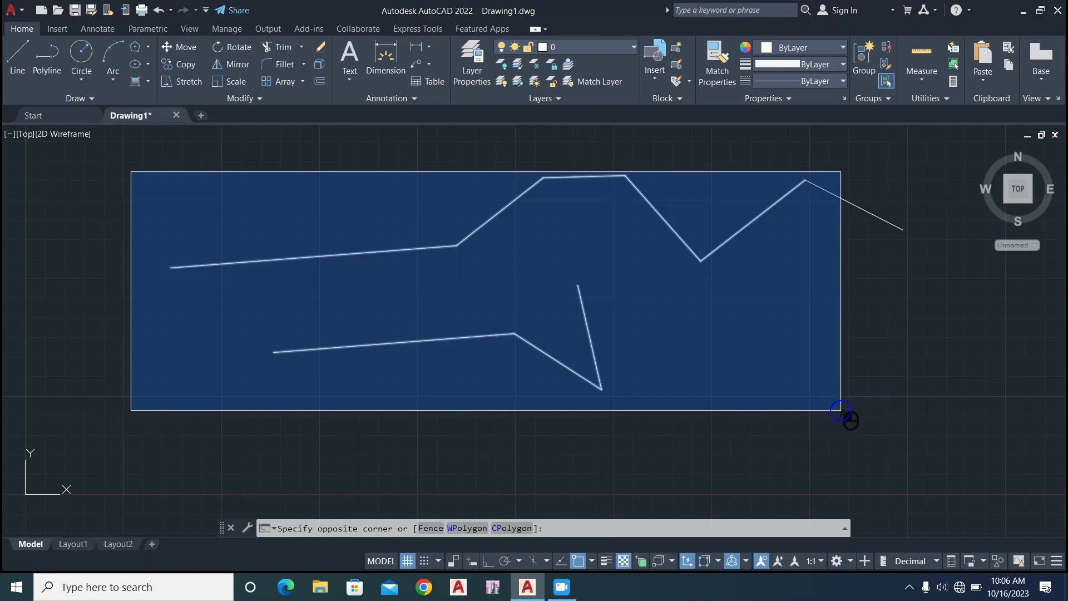
{"action": "left_click", "coordinate": [840, 410]}
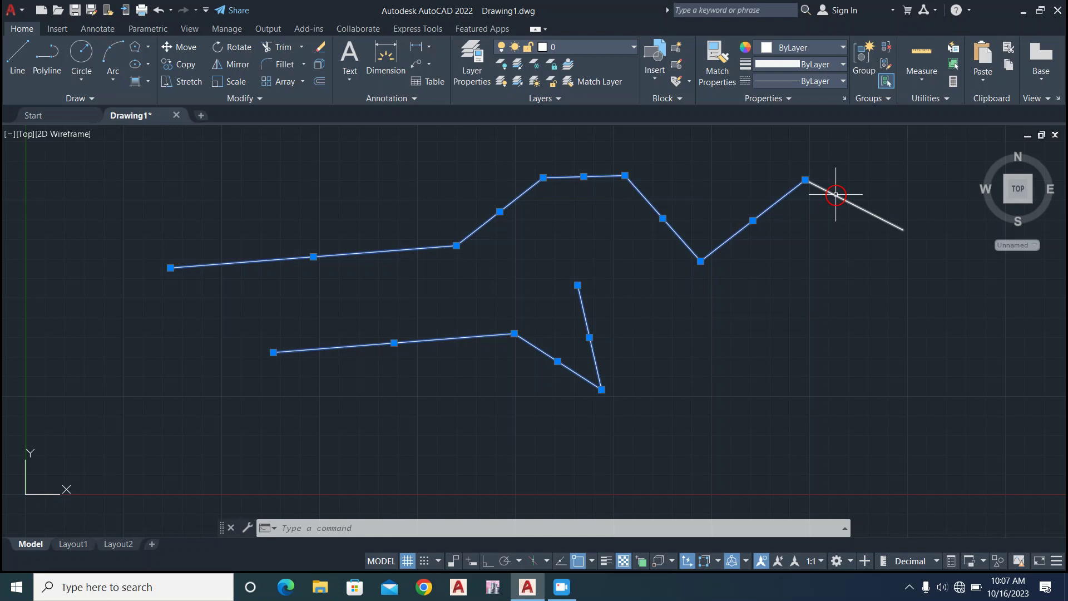
{"action": "mouse_move", "coordinate": [835, 195]}
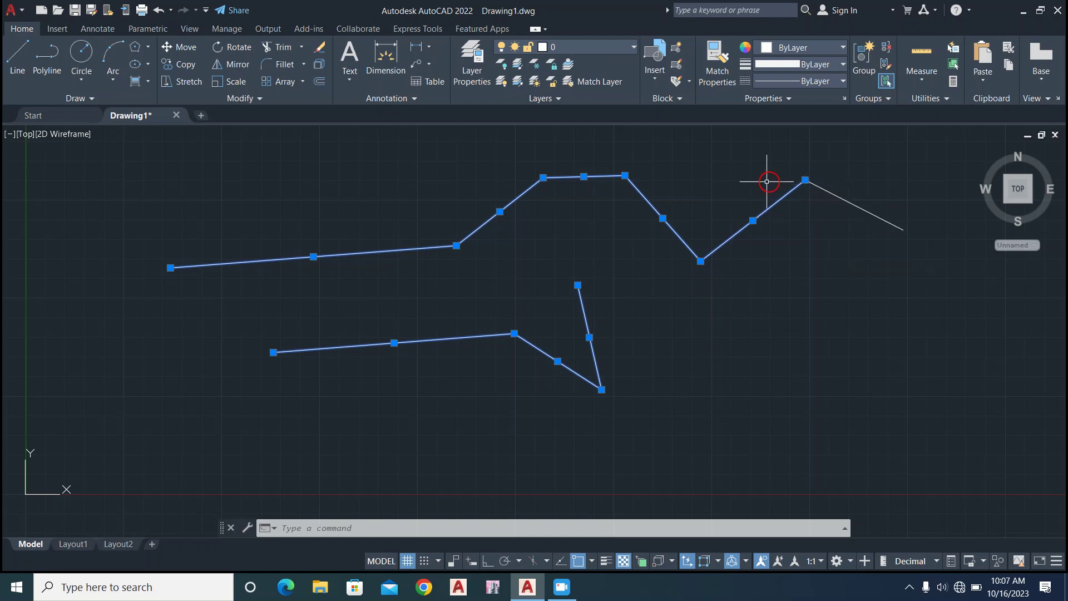
{"action": "left_click", "coordinate": [851, 176]}
{"action": "left_click", "coordinate": [941, 175]}
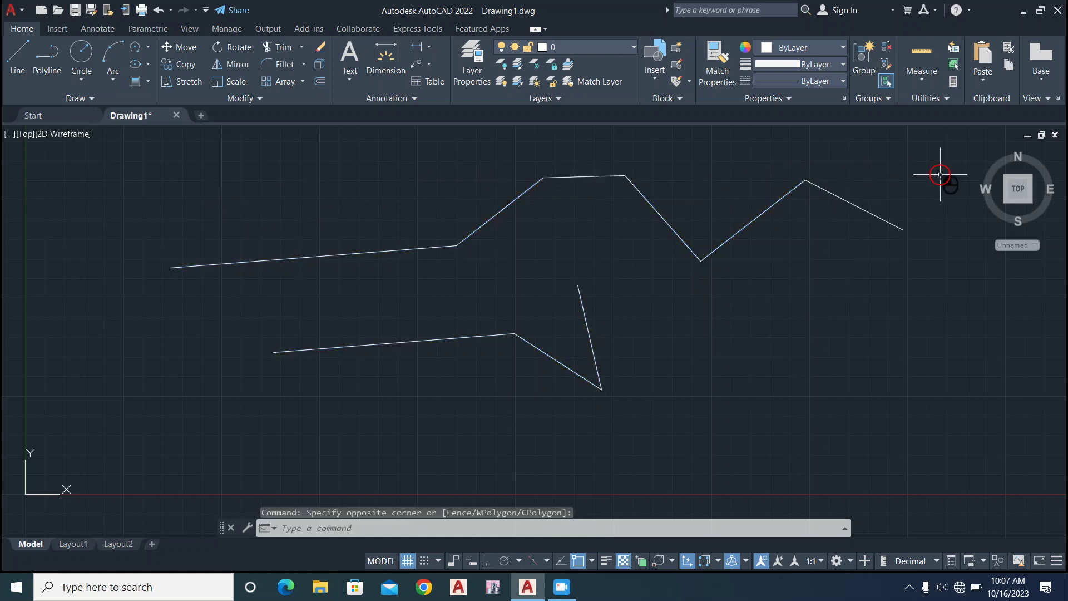
Crossing-select the three rightmost segments of the upper chain, and separately window-select the last two segments of the lower chain.
{"action": "left_click", "coordinate": [894, 170]}
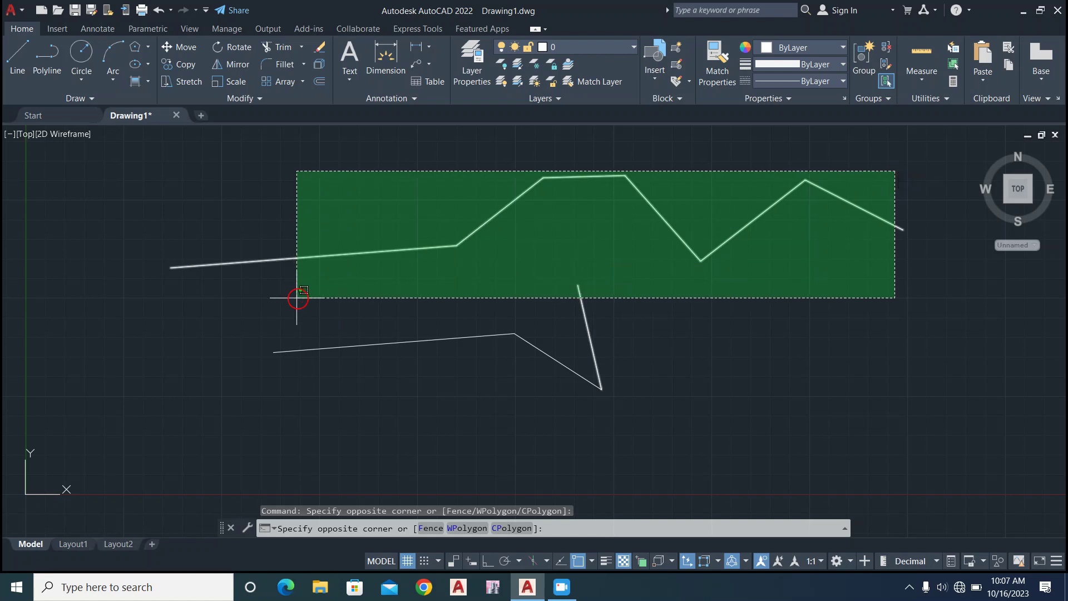
{"action": "left_click", "coordinate": [632, 242]}
{"action": "left_click", "coordinate": [489, 199]}
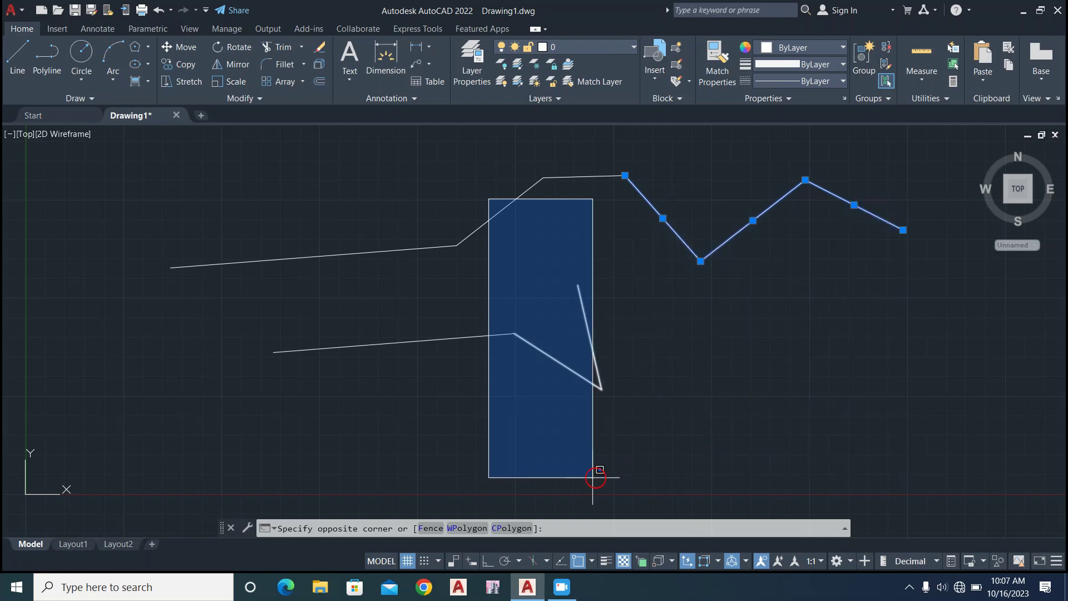
{"action": "left_click", "coordinate": [770, 479]}
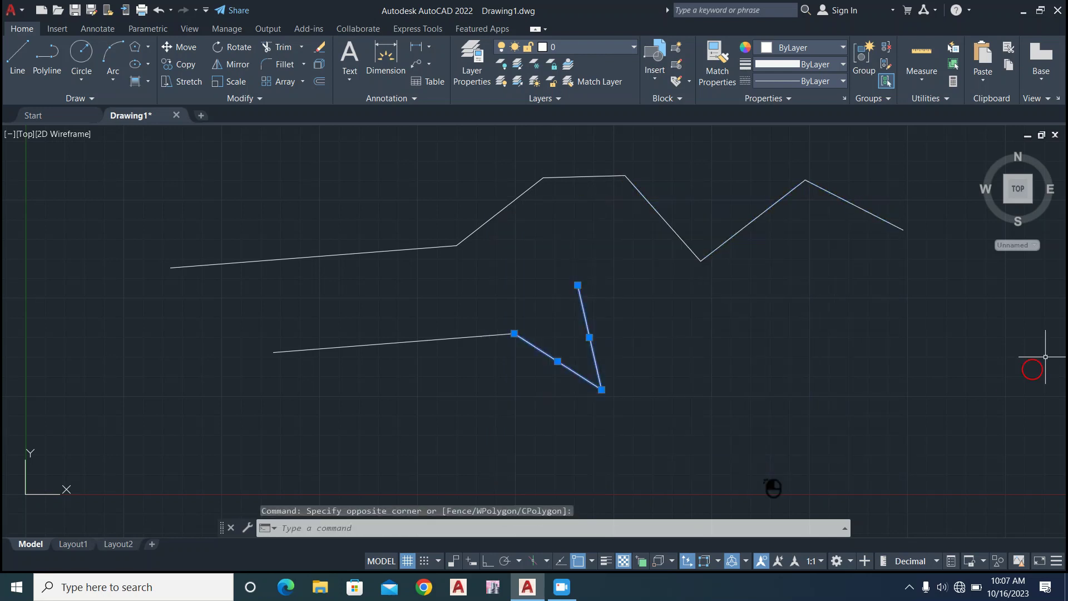
Select both line chains with a crossing selection and delete them.
{"action": "left_click", "coordinate": [909, 158]}
{"action": "left_click", "coordinate": [141, 461]}
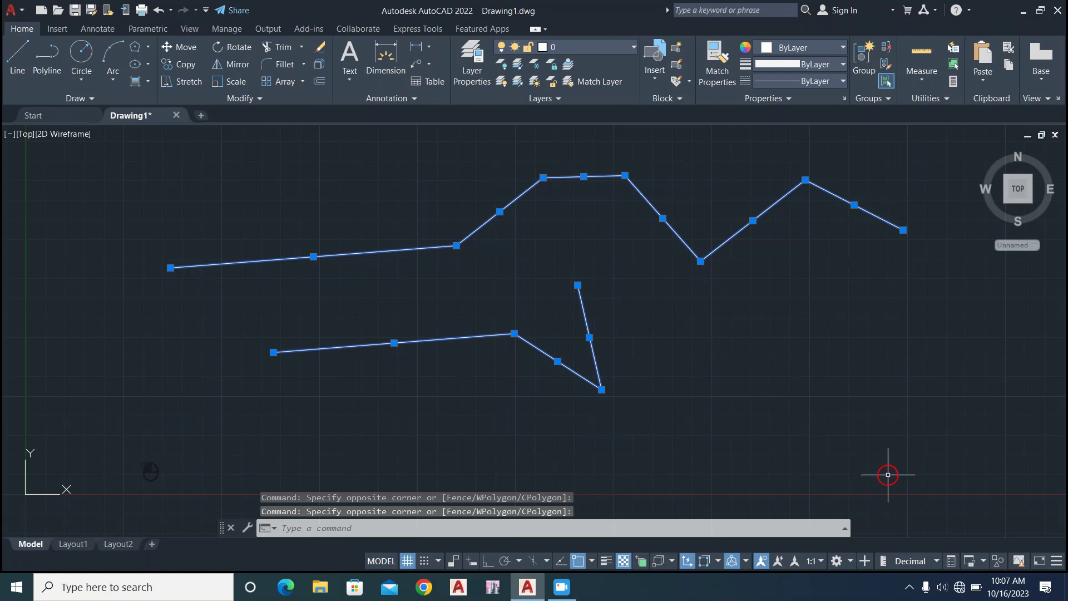
{"action": "key", "text": "Delete"}
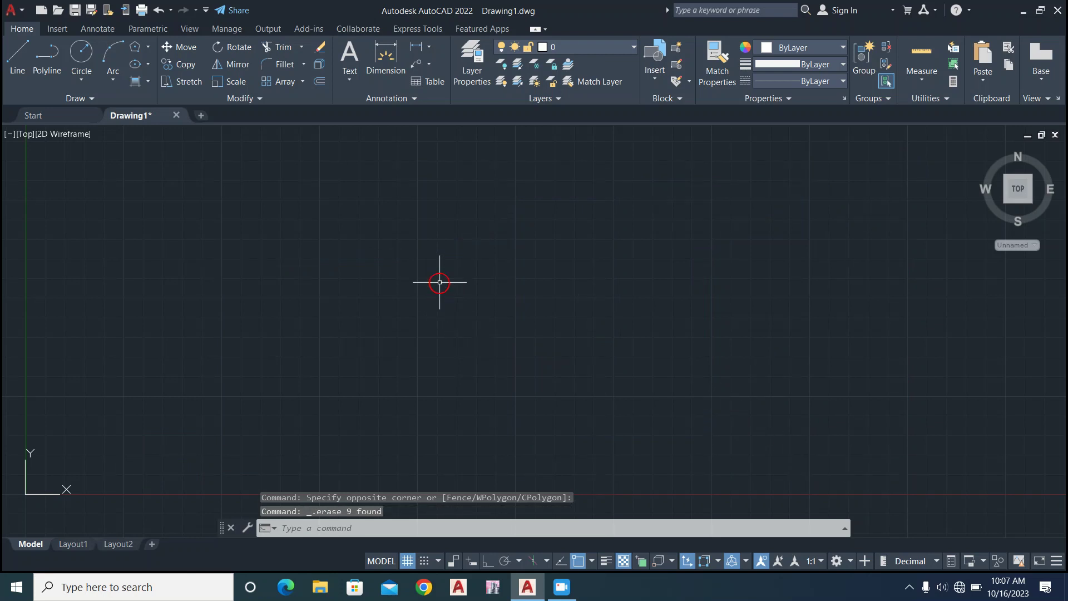
Try crossing and window selection boxes in the empty drawing area.
{"action": "left_click", "coordinate": [440, 282]}
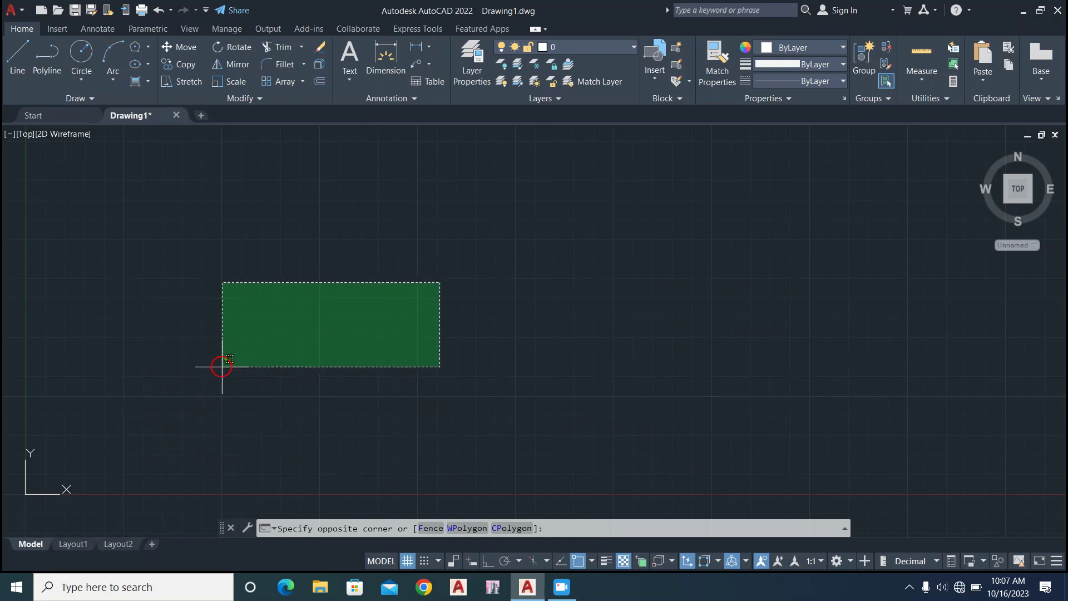
{"action": "left_click", "coordinate": [208, 411]}
{"action": "left_click", "coordinate": [417, 305]}
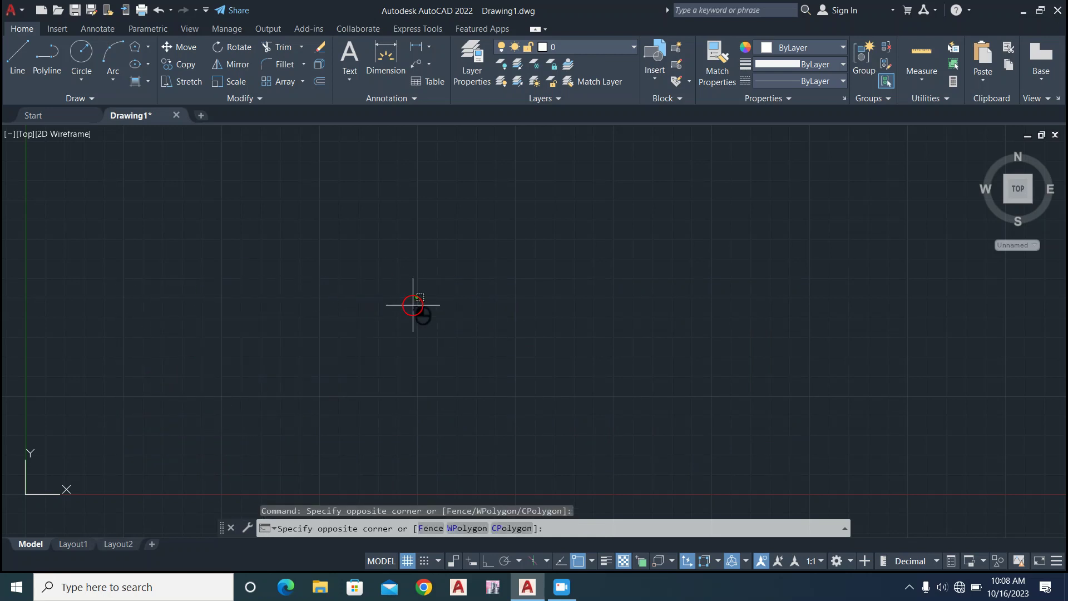
{"action": "left_click", "coordinate": [531, 305]}
{"action": "left_click", "coordinate": [500, 272]}
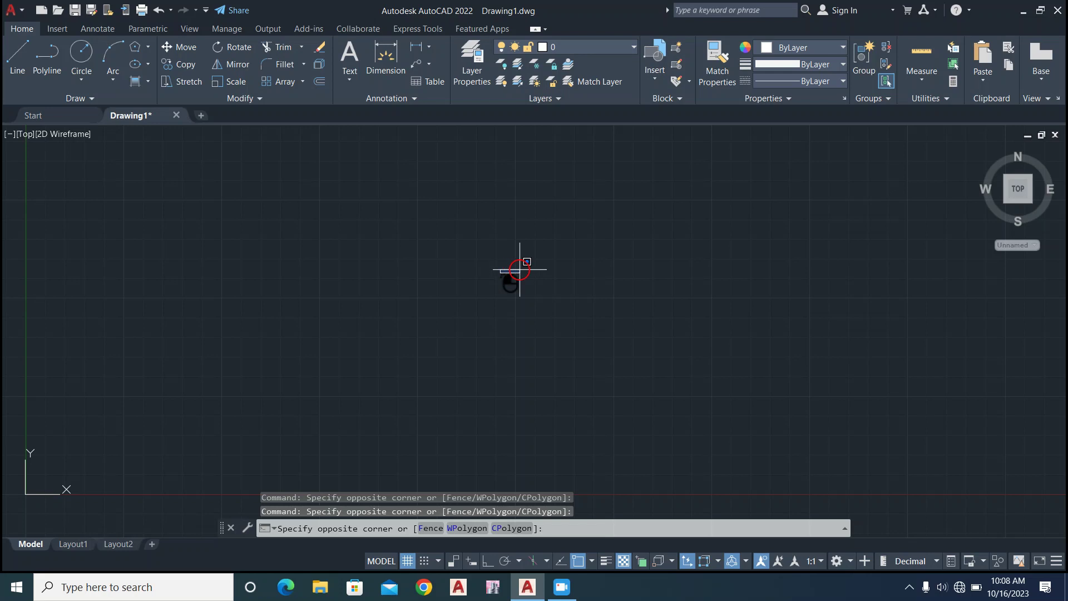
{"action": "left_click", "coordinate": [289, 235]}
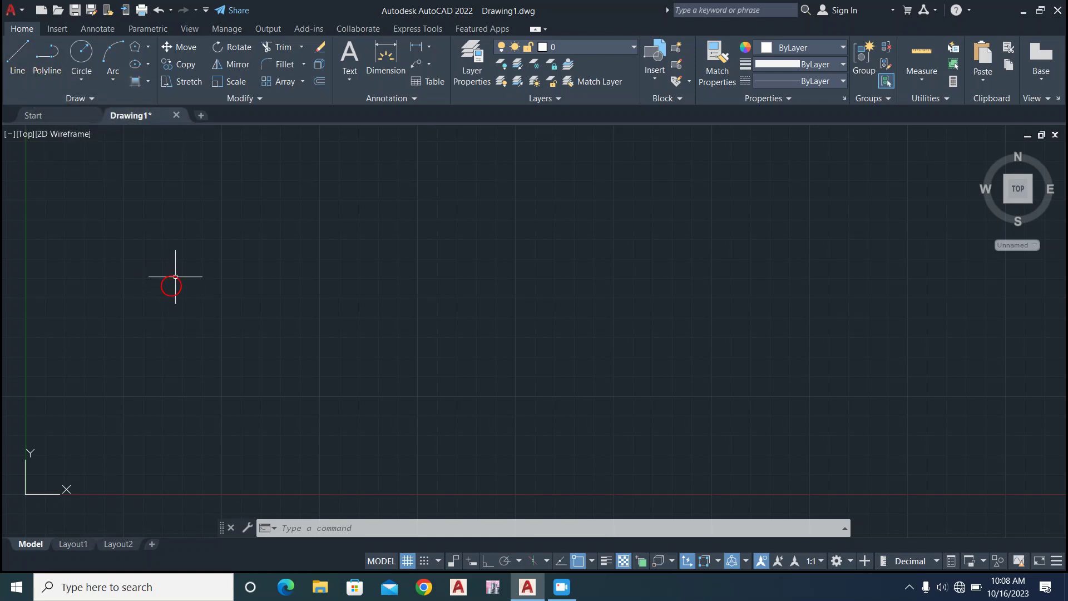
{"action": "left_click", "coordinate": [180, 260]}
{"action": "left_click", "coordinate": [139, 239]}
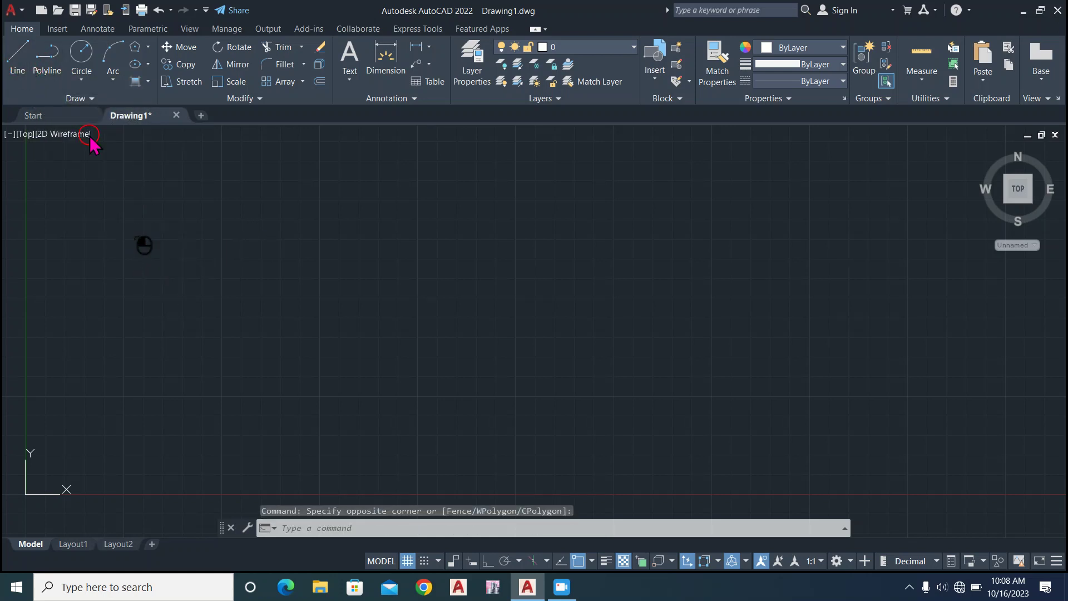
Draw a zigzag chain of four connected line segments across the upper part of the drawing area with the Line command.
{"action": "left_click", "coordinate": [18, 58]}
{"action": "left_click", "coordinate": [162, 233]}
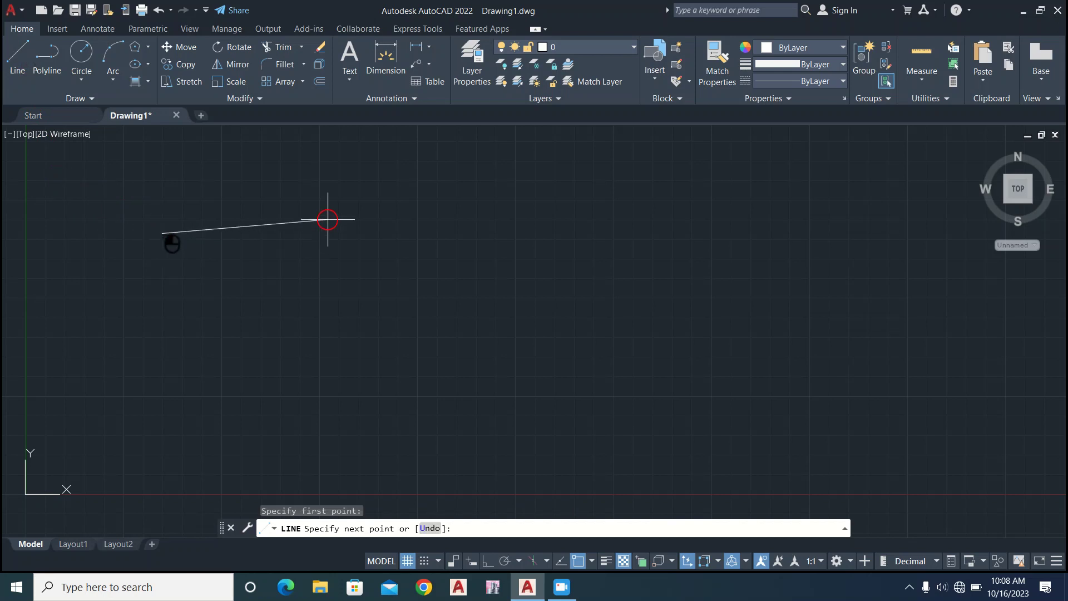
{"action": "left_click", "coordinate": [417, 238]}
{"action": "left_click", "coordinate": [498, 179]}
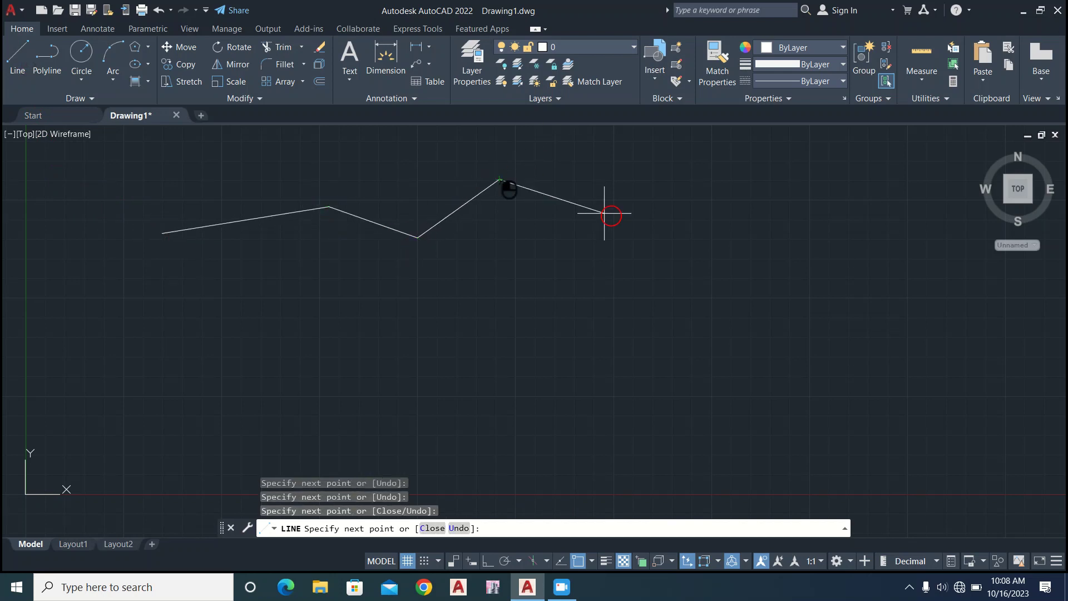
{"action": "key", "text": "Return"}
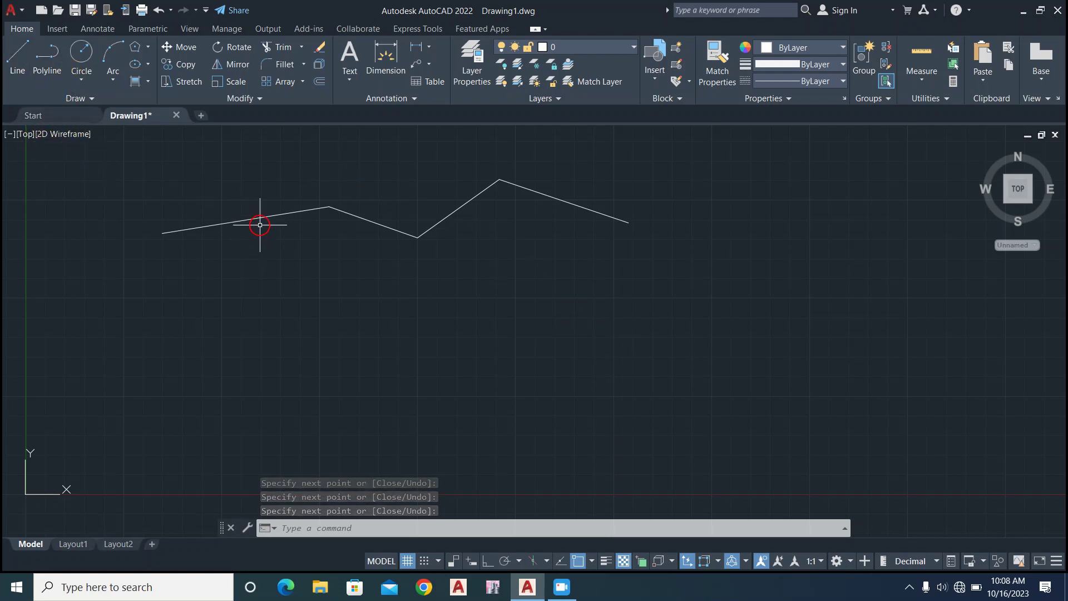
Select individual segments of the line chain to check that each is a separate object, and clear the selection.
{"action": "left_click", "coordinate": [260, 224]}
{"action": "left_click", "coordinate": [361, 218]}
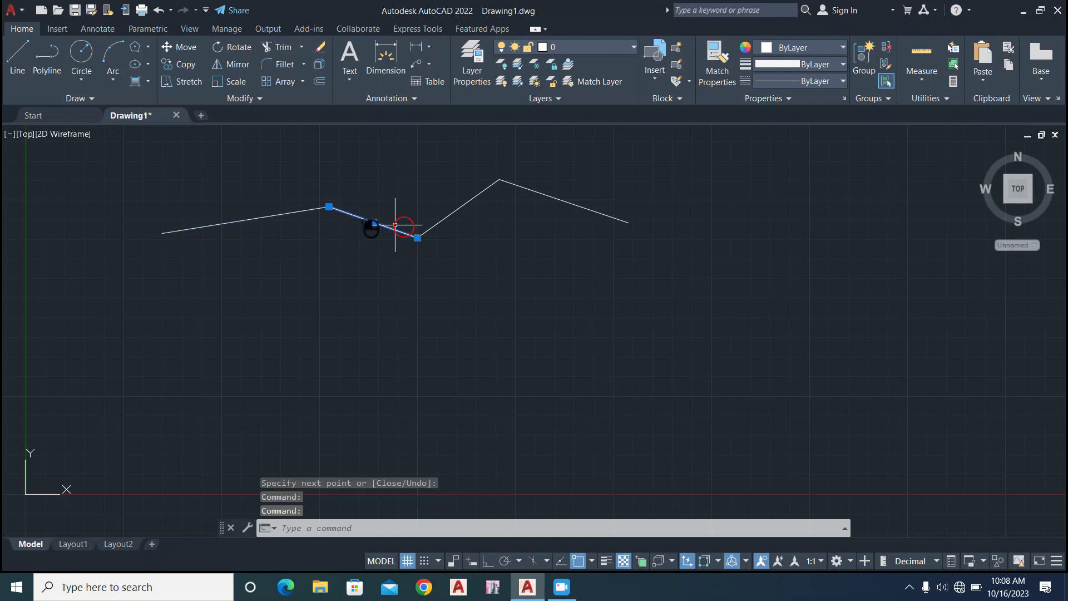
{"action": "left_click", "coordinate": [452, 207]}
{"action": "left_click", "coordinate": [447, 193]}
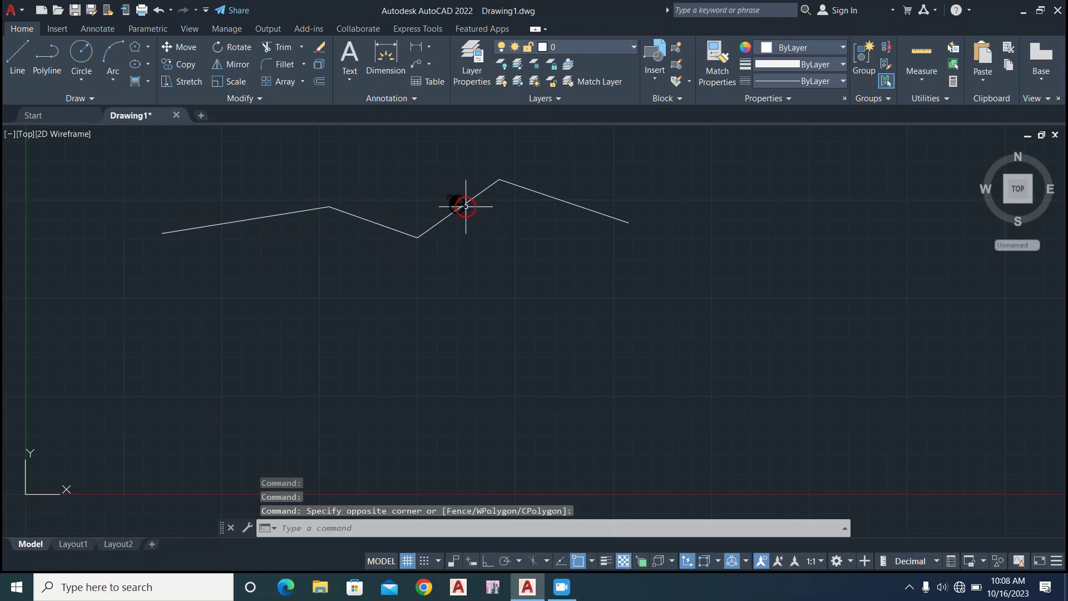
{"action": "left_click", "coordinate": [466, 207]}
{"action": "left_click", "coordinate": [573, 202]}
{"action": "left_click", "coordinate": [492, 297]}
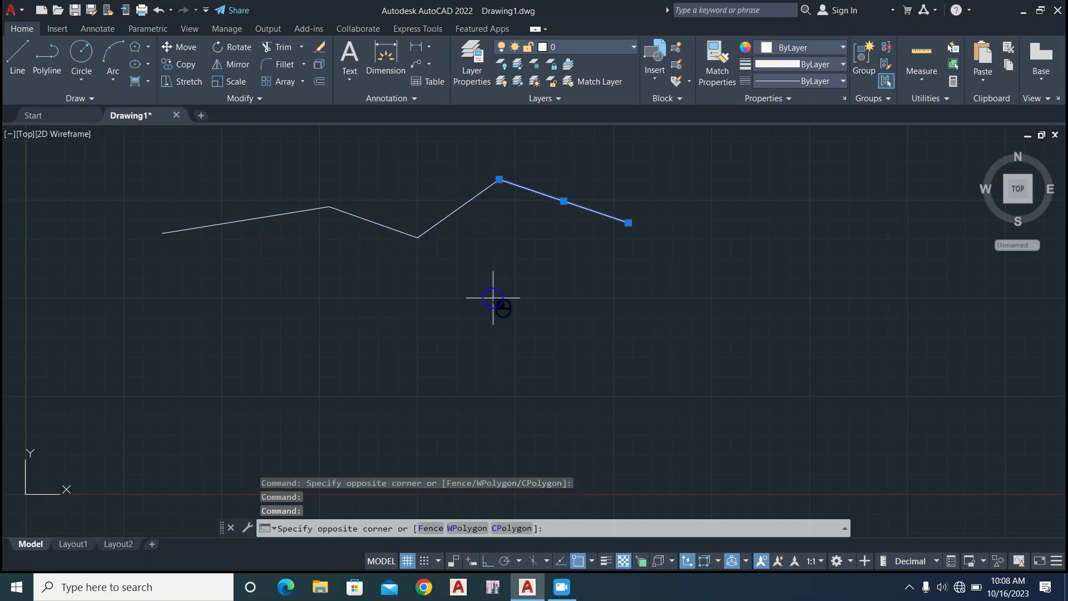
{"action": "key", "text": "Escape"}
{"action": "key", "text": "Escape"}
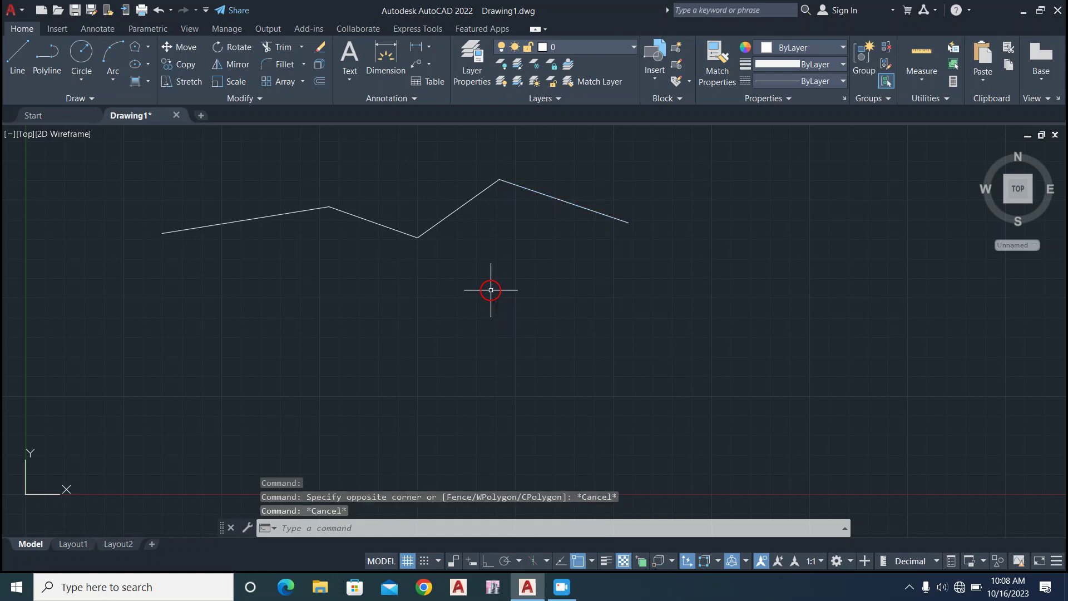
Draw a six-segment zigzag polyline below the line chain.
{"action": "left_click", "coordinate": [51, 71]}
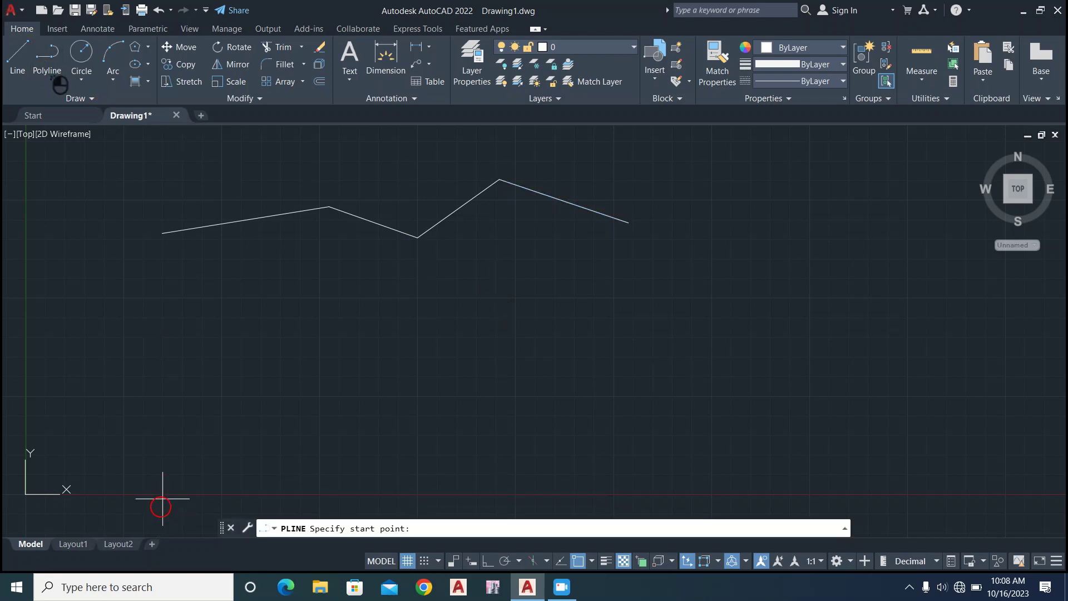
{"action": "left_click", "coordinate": [156, 332]}
{"action": "left_click", "coordinate": [211, 396]}
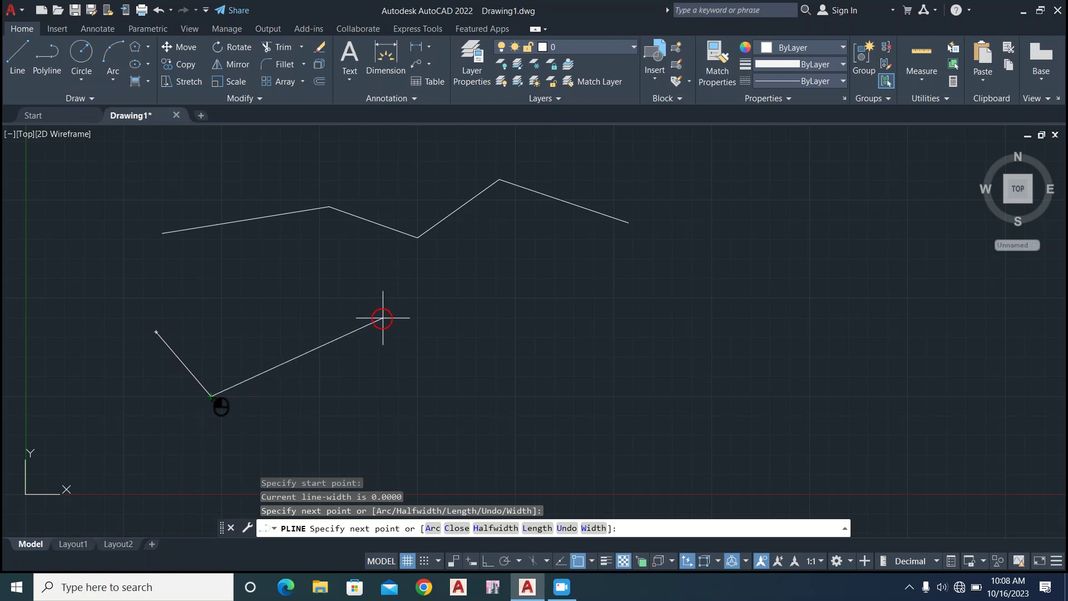
{"action": "left_click", "coordinate": [383, 317]}
{"action": "left_click", "coordinate": [462, 397]}
{"action": "left_click", "coordinate": [520, 311]}
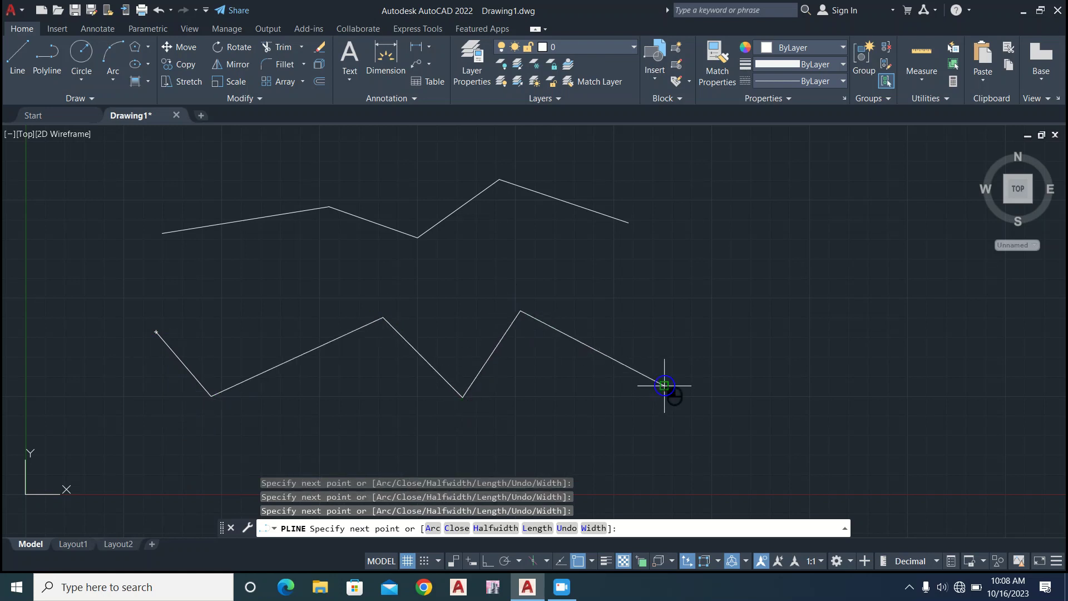
{"action": "key", "text": "Return"}
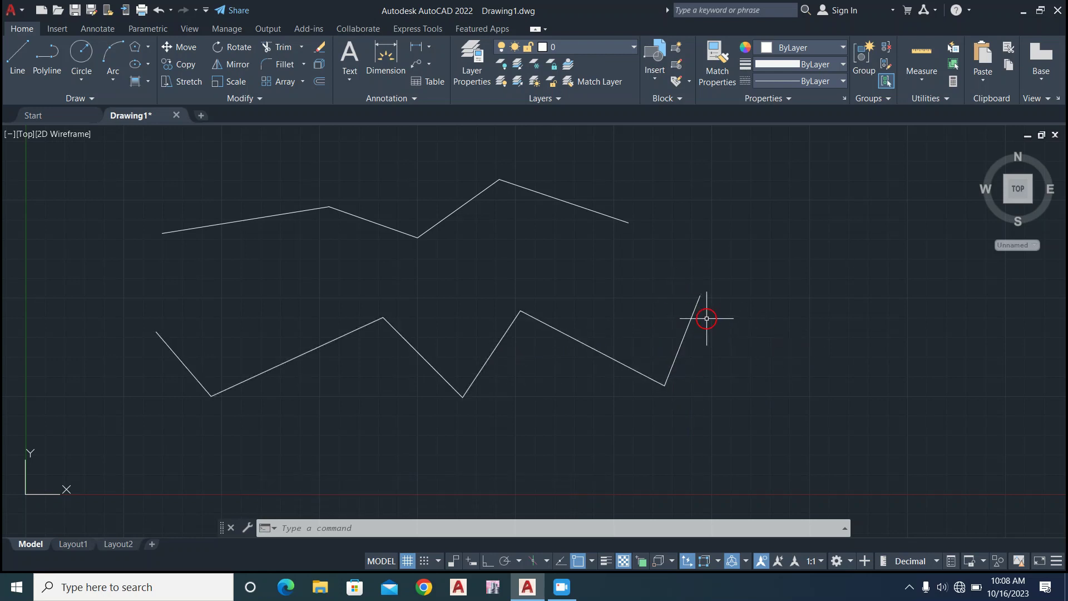
Compare selecting the polyline with selecting the rightmost segment of the line chain, clearing the selection after each.
{"action": "mouse_move", "coordinate": [694, 316]}
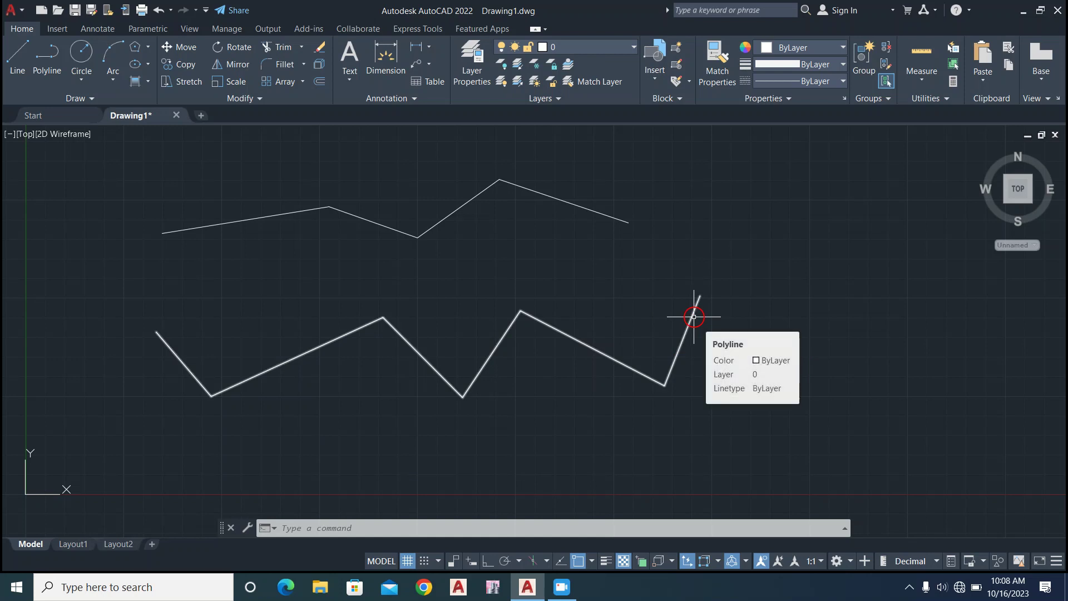
{"action": "left_click", "coordinate": [693, 317]}
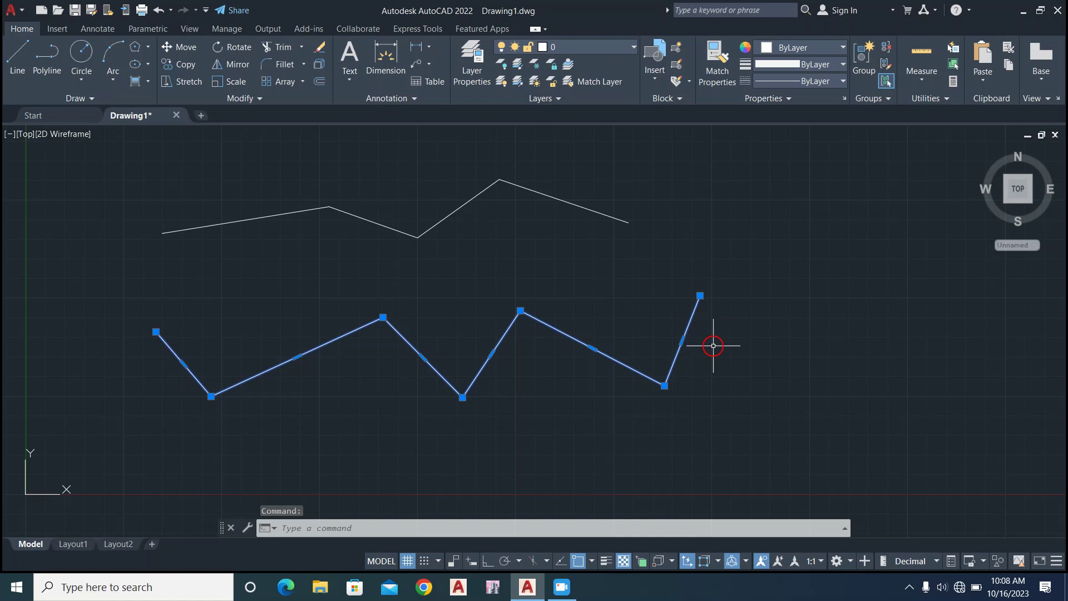
{"action": "key", "text": "Escape"}
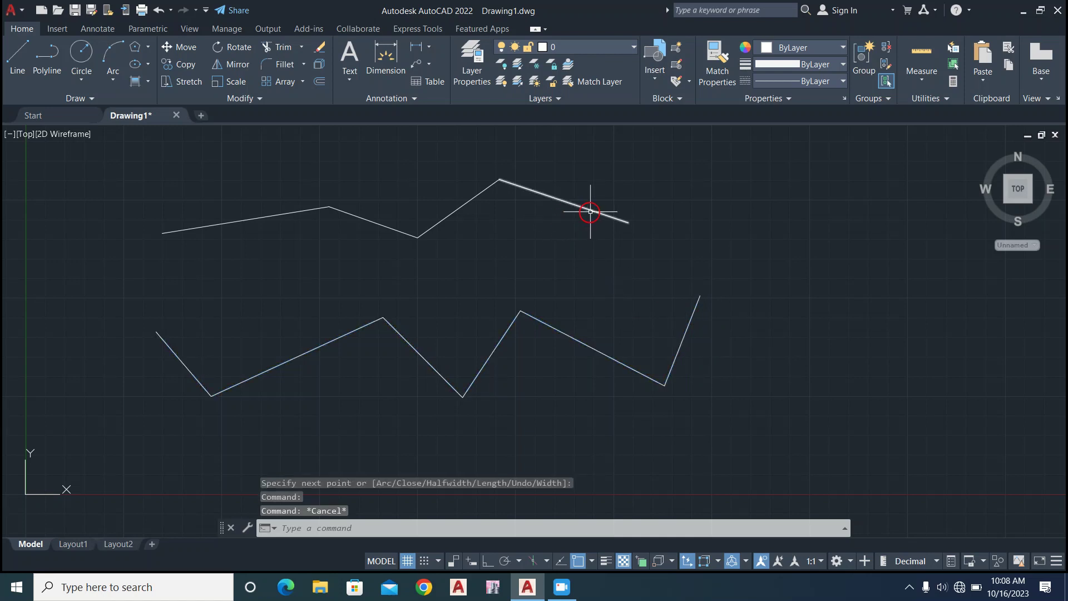
{"action": "left_click", "coordinate": [590, 212]}
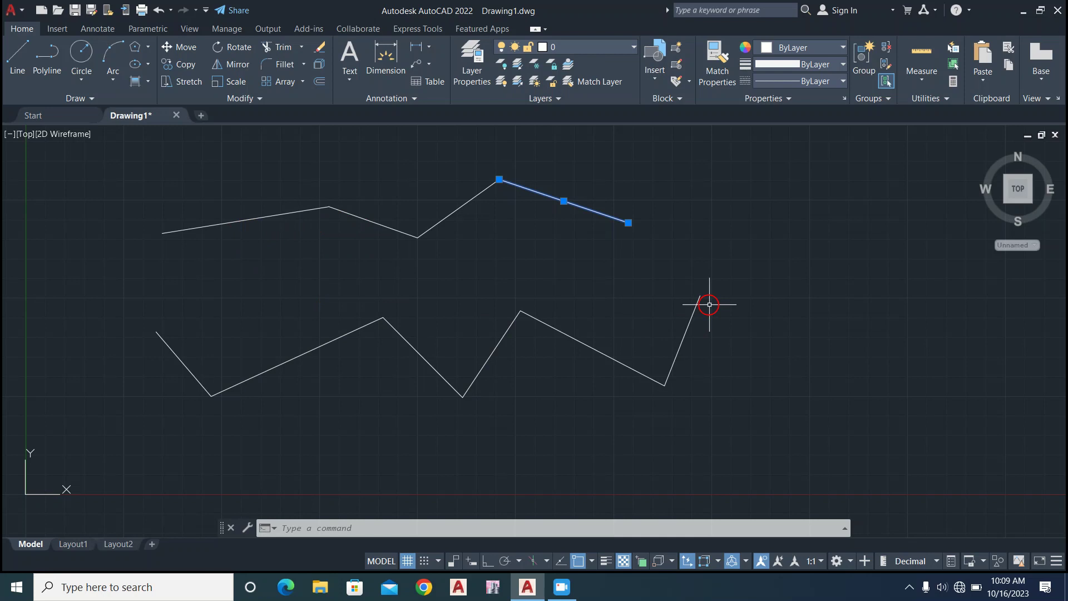
{"action": "key", "text": "Escape"}
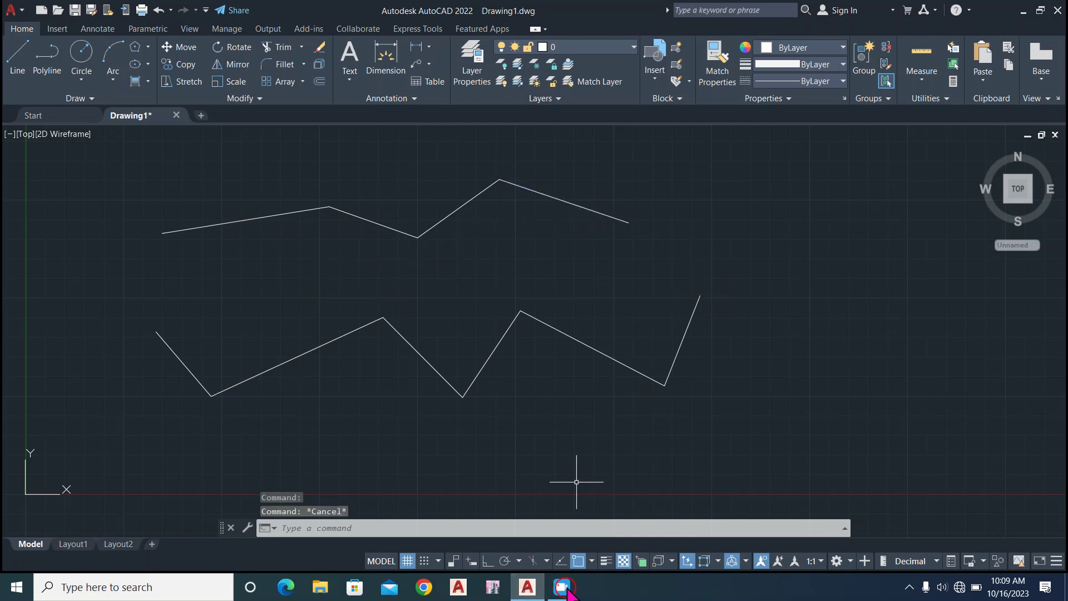
{"action": "left_click", "coordinate": [564, 587]}
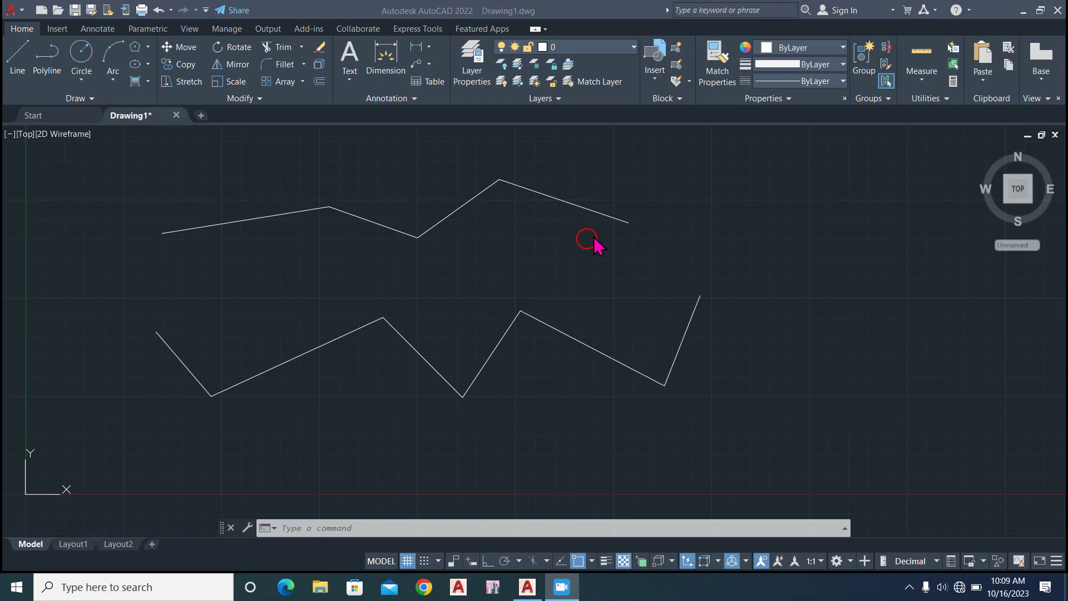
{"action": "left_click", "coordinate": [577, 205]}
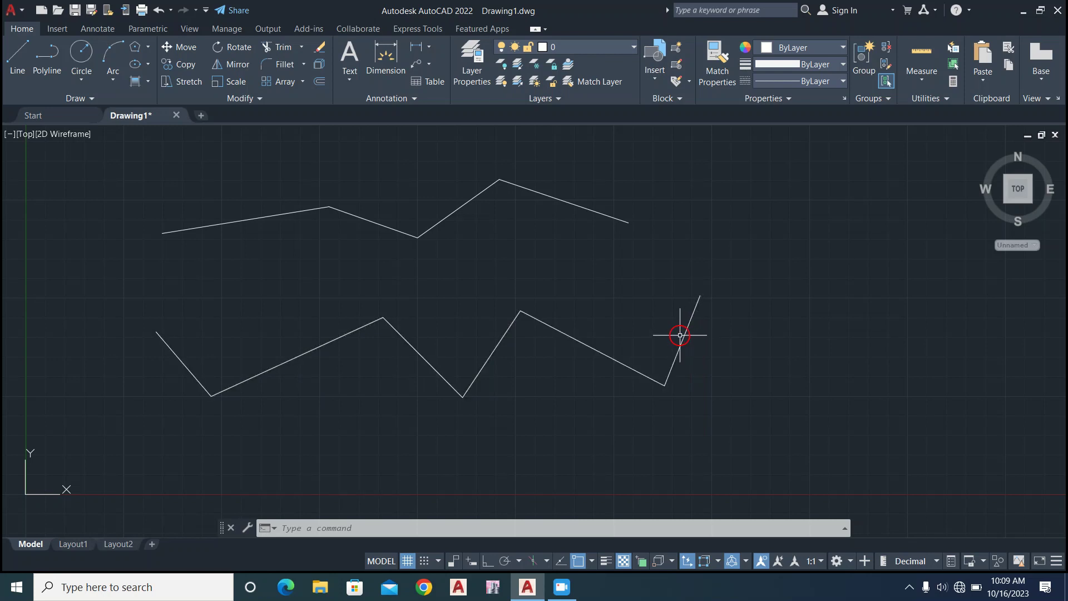
Select the polyline and the whole line chain with a crossing selection and delete them.
{"action": "left_click", "coordinate": [680, 335]}
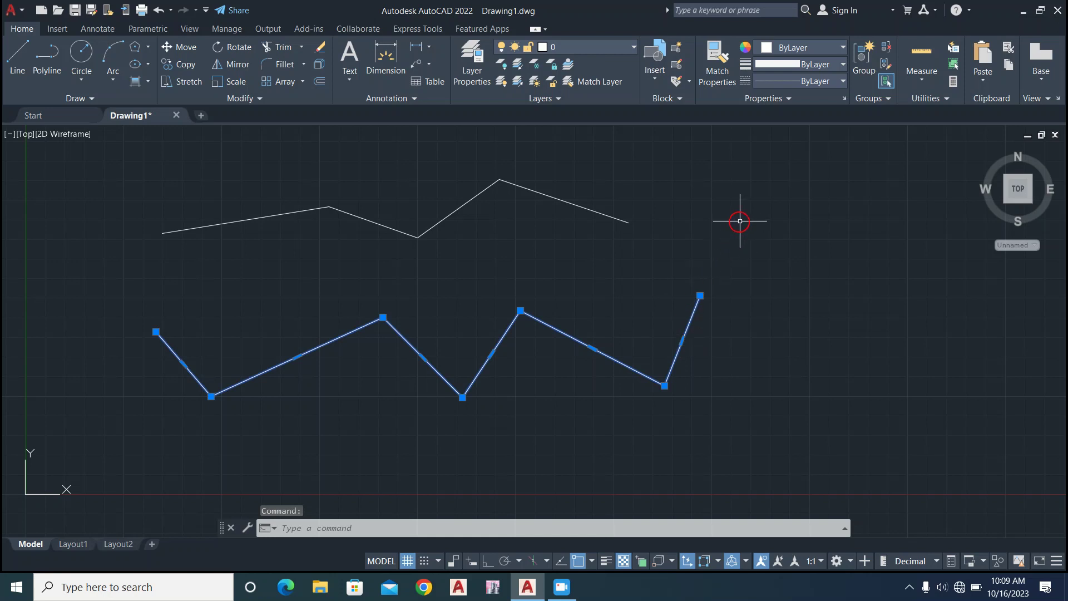
{"action": "left_click", "coordinate": [778, 141]}
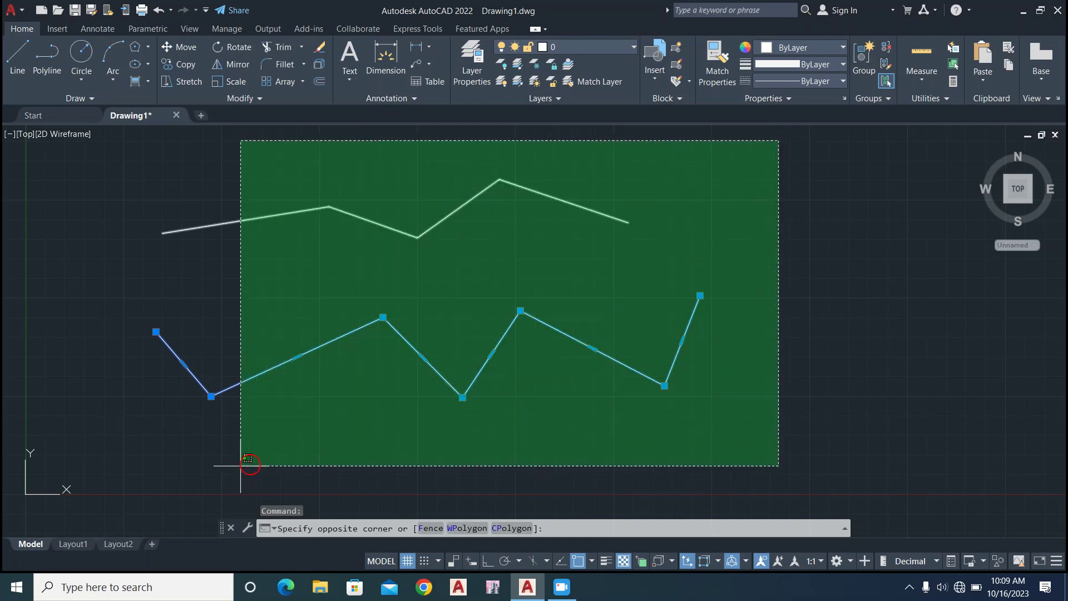
{"action": "left_click", "coordinate": [106, 478]}
{"action": "key", "text": "Delete"}
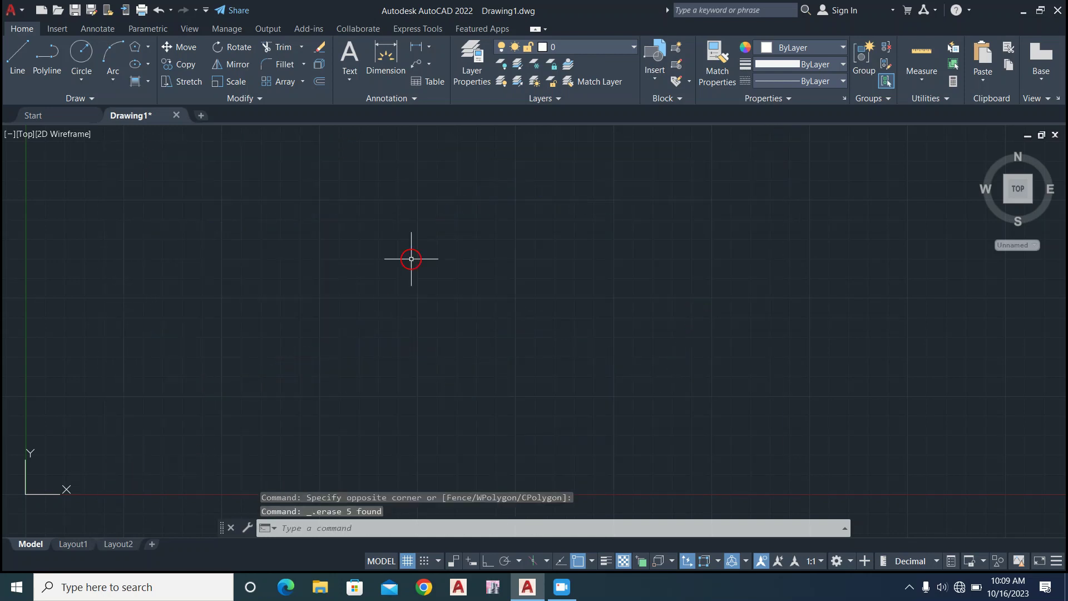
Draw a circle with a radius of 5 near the middle of the drawing area using the Center, Radius method.
{"action": "left_click", "coordinate": [80, 72]}
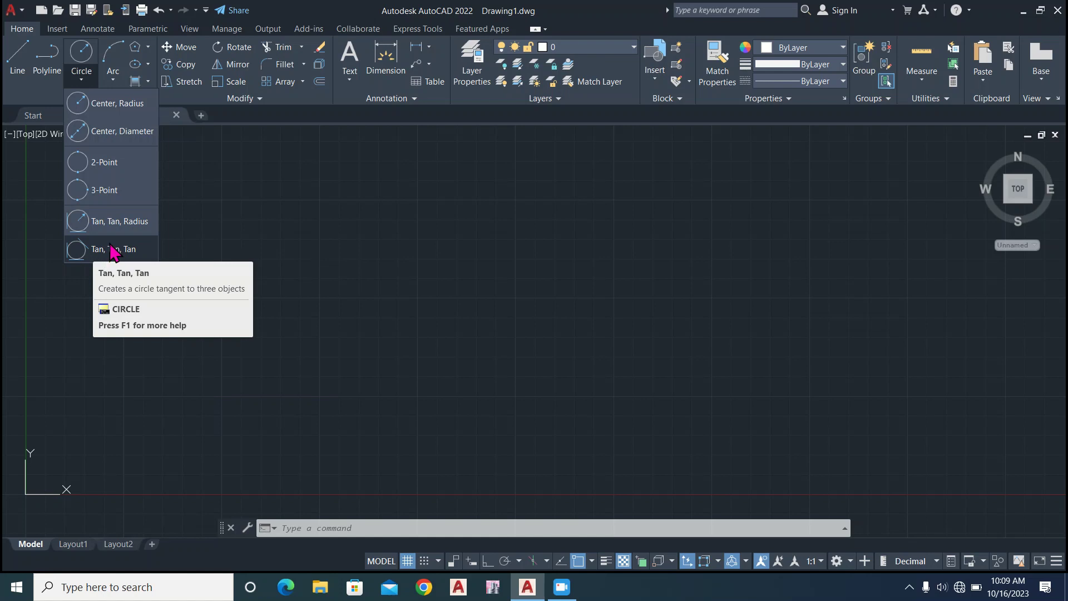
{"action": "left_click", "coordinate": [108, 103]}
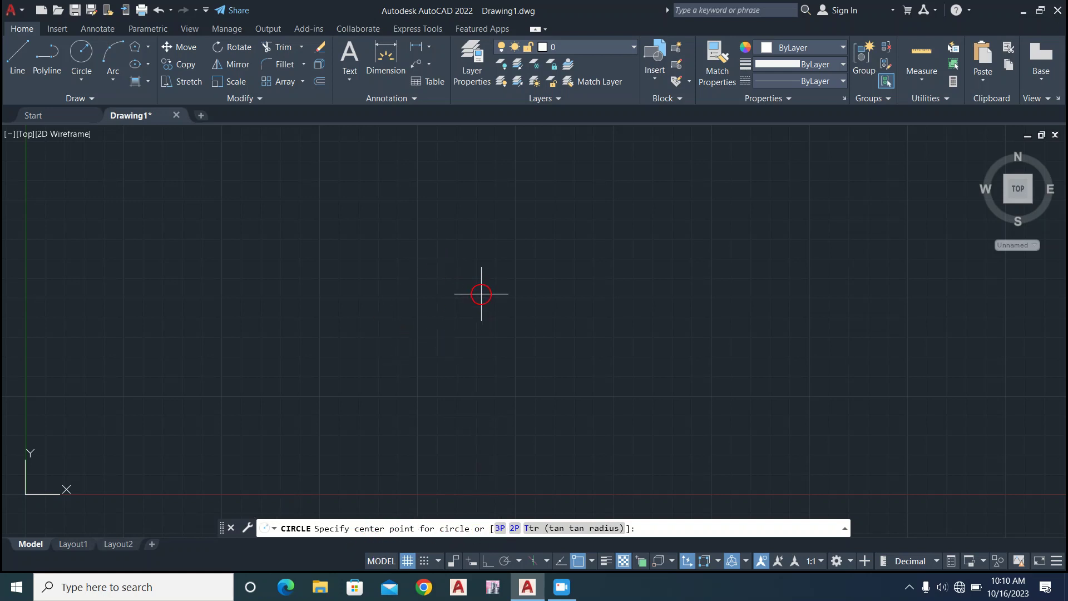
{"action": "left_click", "coordinate": [444, 298]}
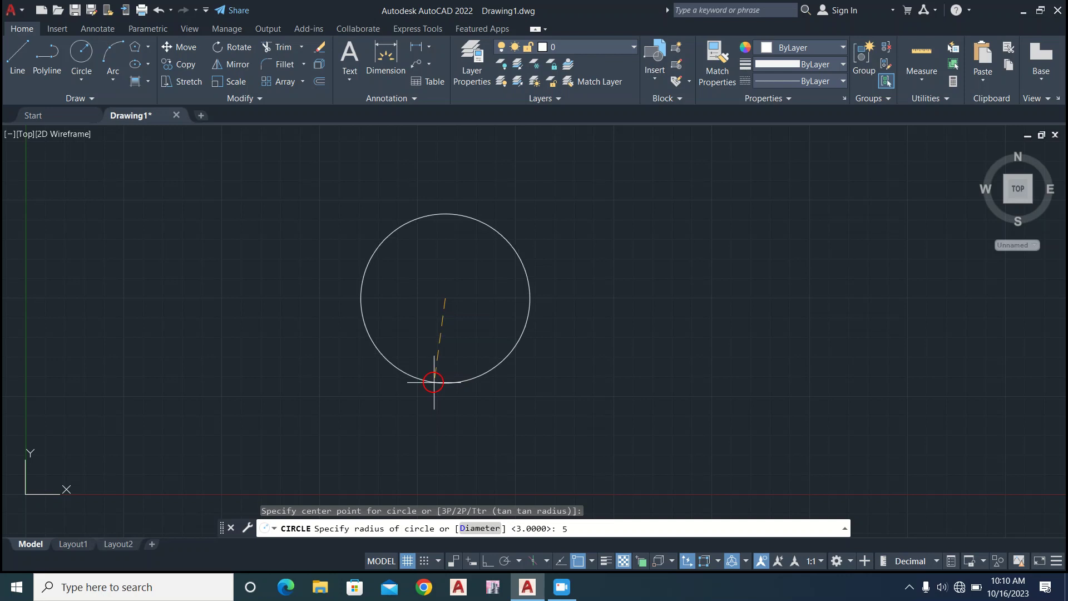
{"action": "key", "text": "Return"}
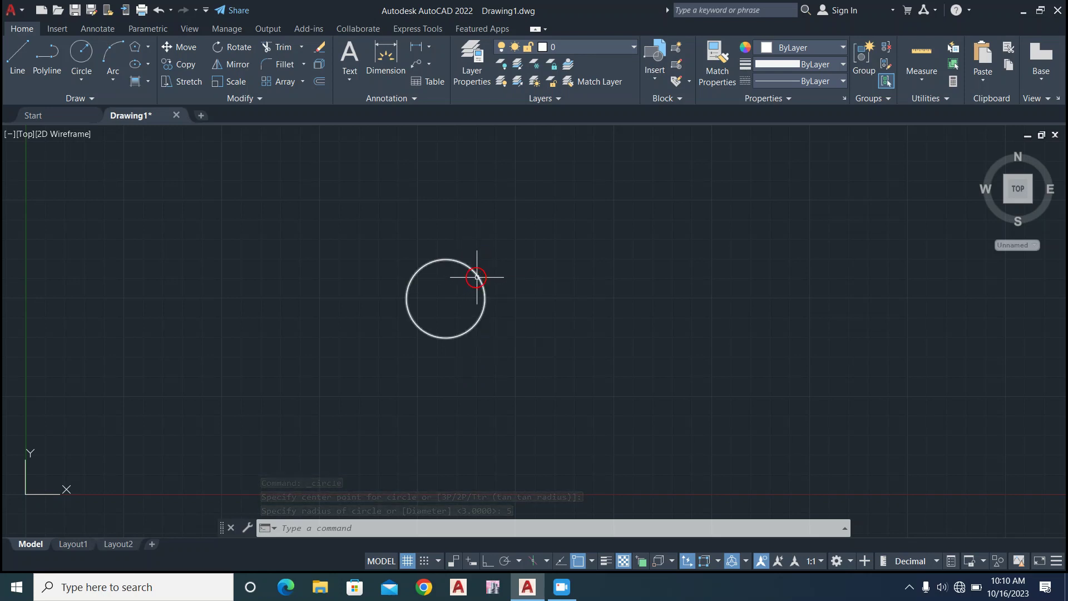
Review the circle's radius, diameter, circumference and area in its quick properties, and delete the circle.
{"action": "left_click", "coordinate": [477, 273]}
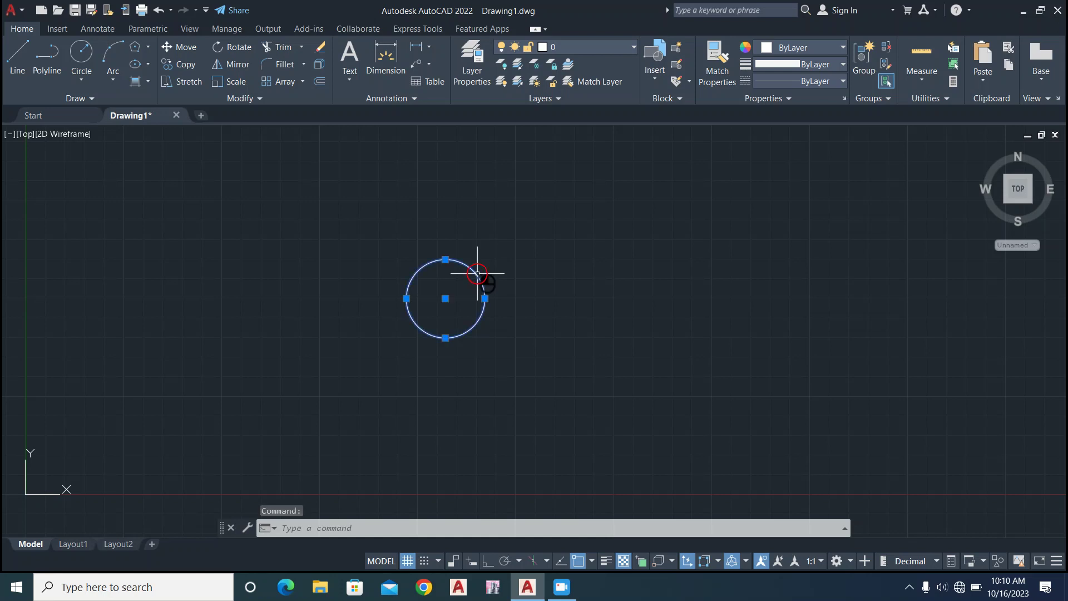
{"action": "left_click", "coordinate": [477, 273]}
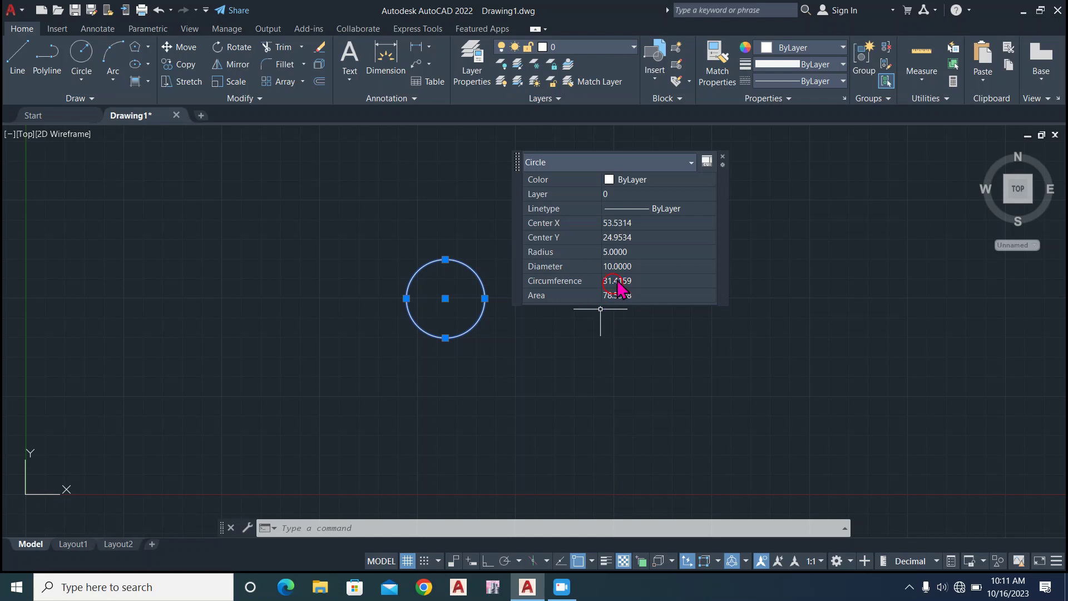
{"action": "left_click", "coordinate": [722, 156]}
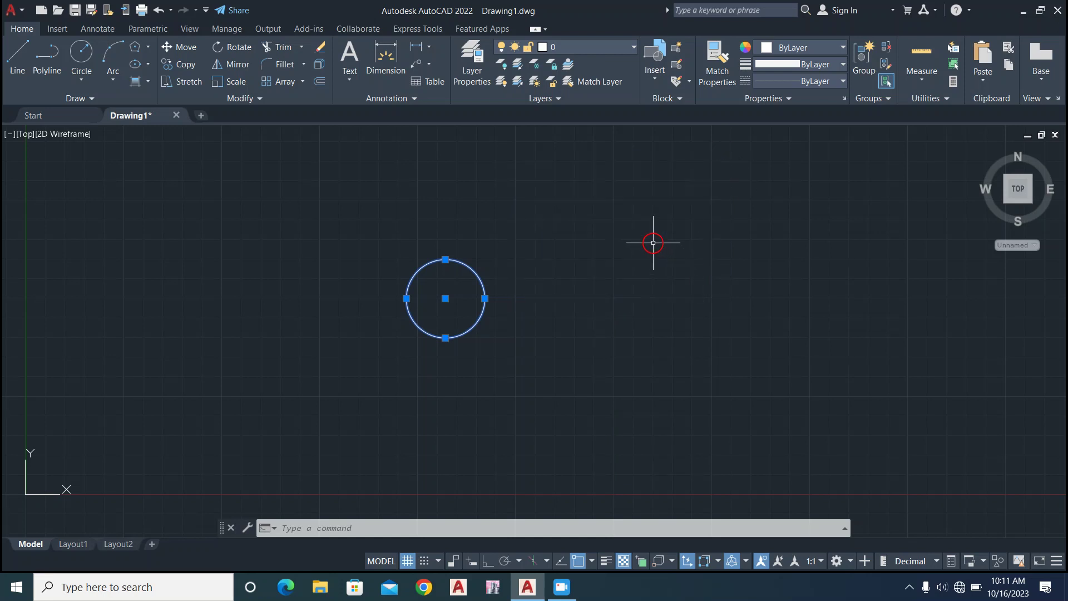
{"action": "key", "text": "Delete"}
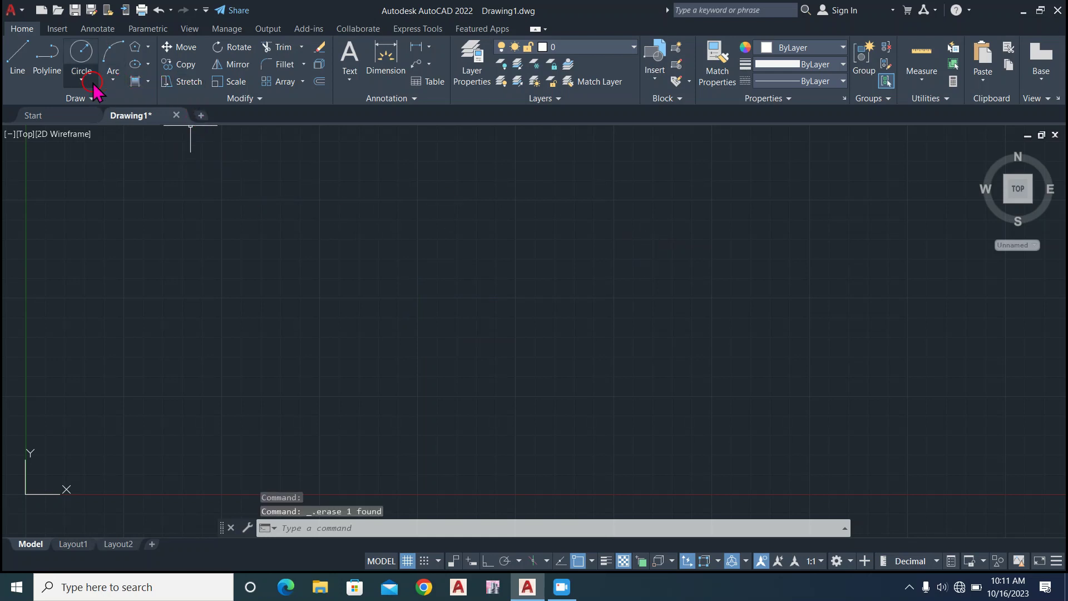
Draw a wide, bowl-shaped arc with a radius of about 23 in the drawing area using the Start, Center, End method.
{"action": "left_click", "coordinate": [112, 75]}
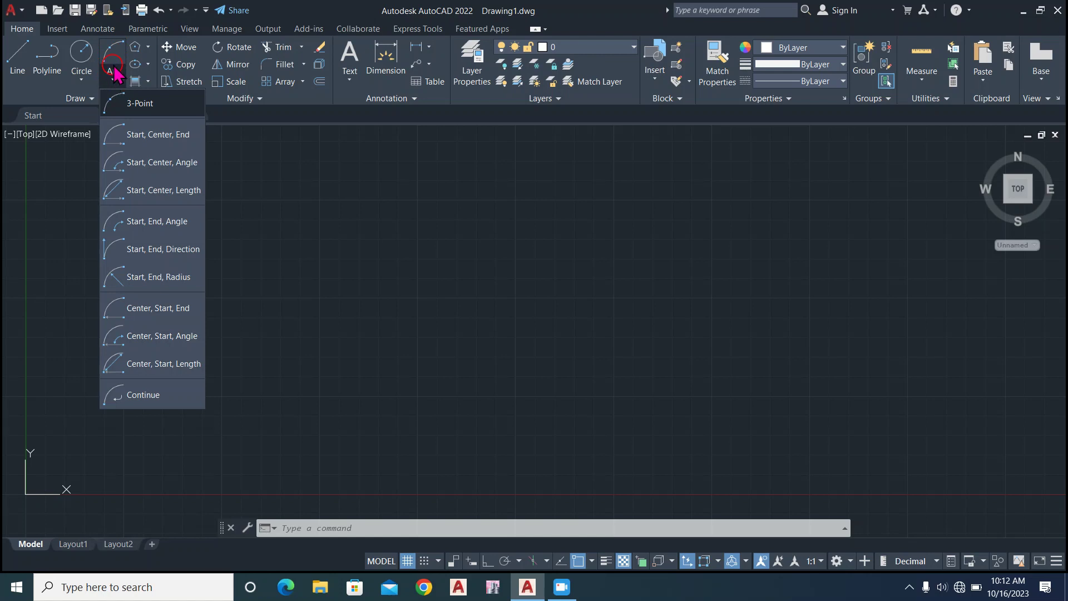
{"action": "left_click", "coordinate": [110, 81]}
{"action": "left_click", "coordinate": [111, 81]}
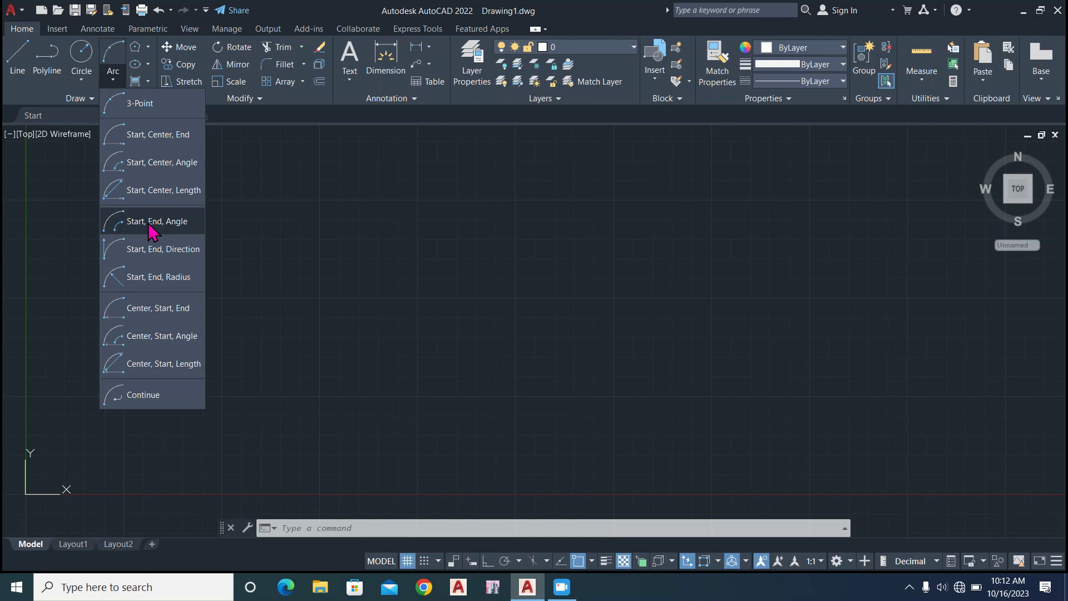
{"action": "left_click", "coordinate": [138, 145]}
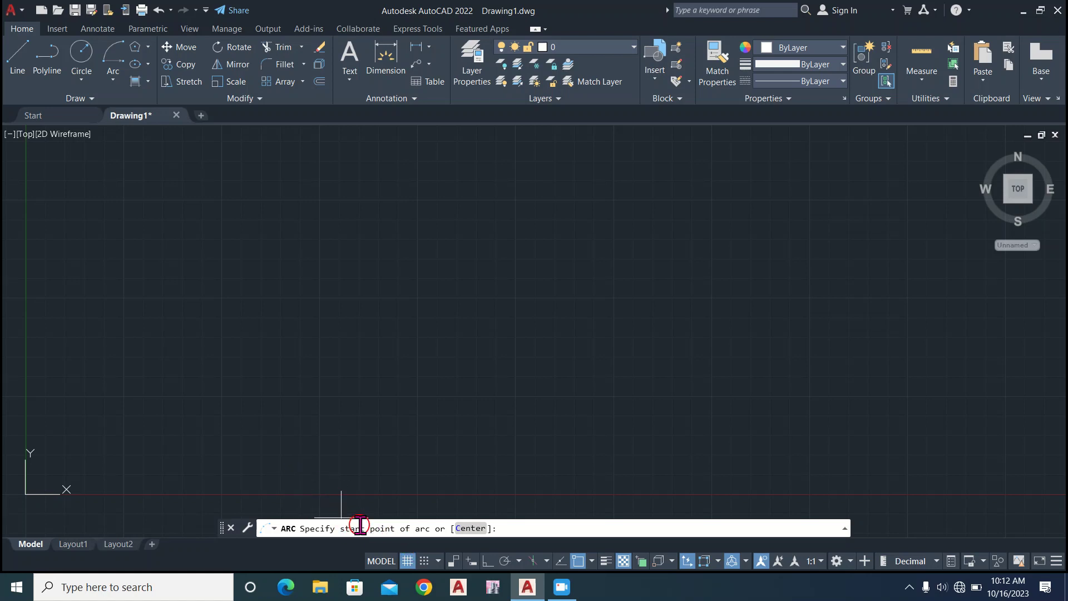
{"action": "left_click", "coordinate": [243, 385]}
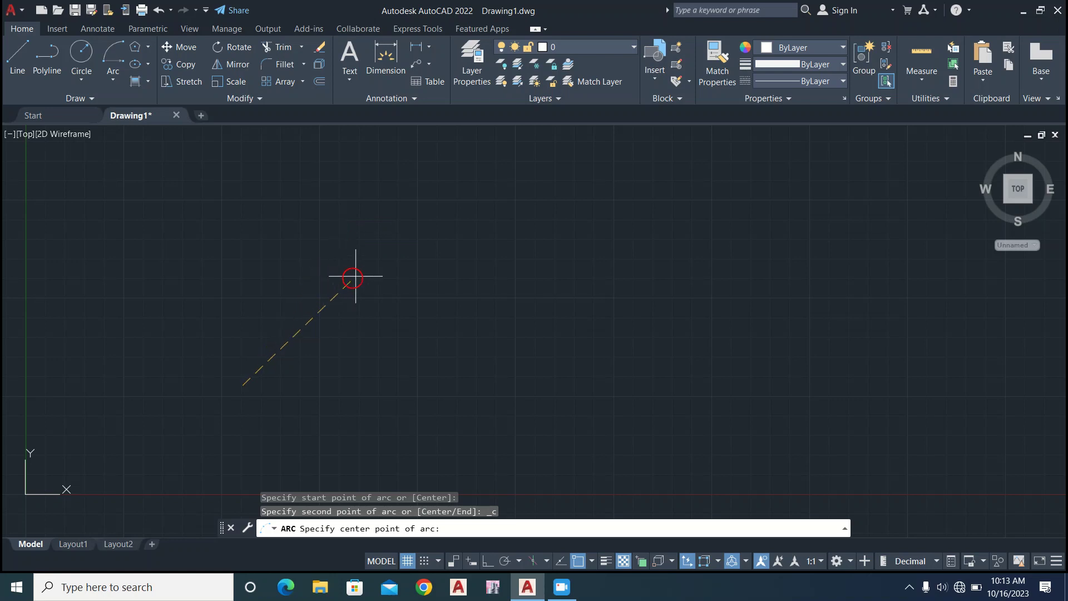
{"action": "left_click", "coordinate": [391, 282]}
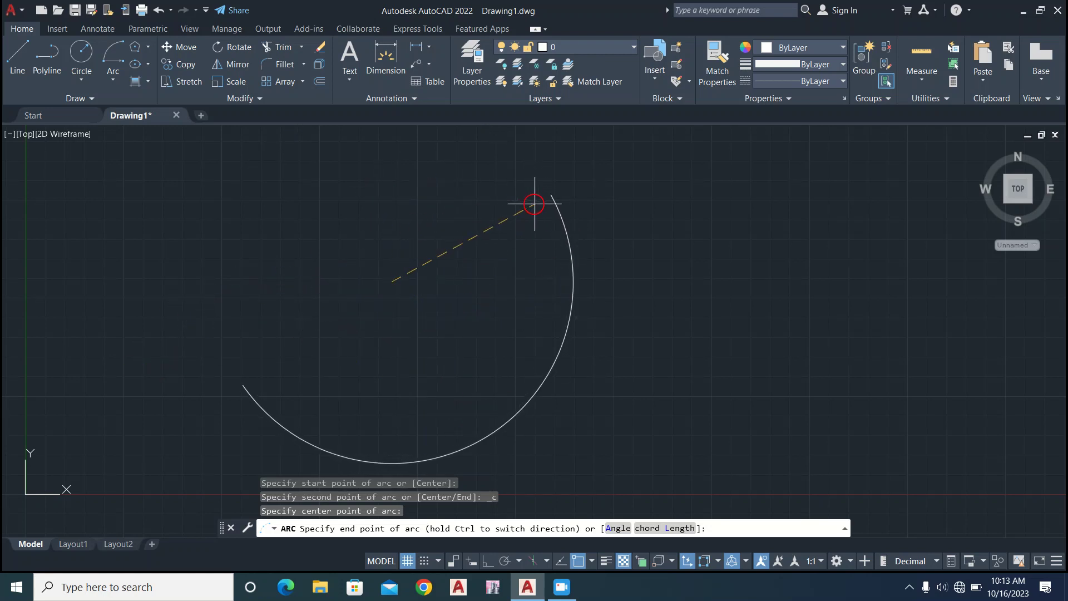
{"action": "left_click", "coordinate": [603, 313]}
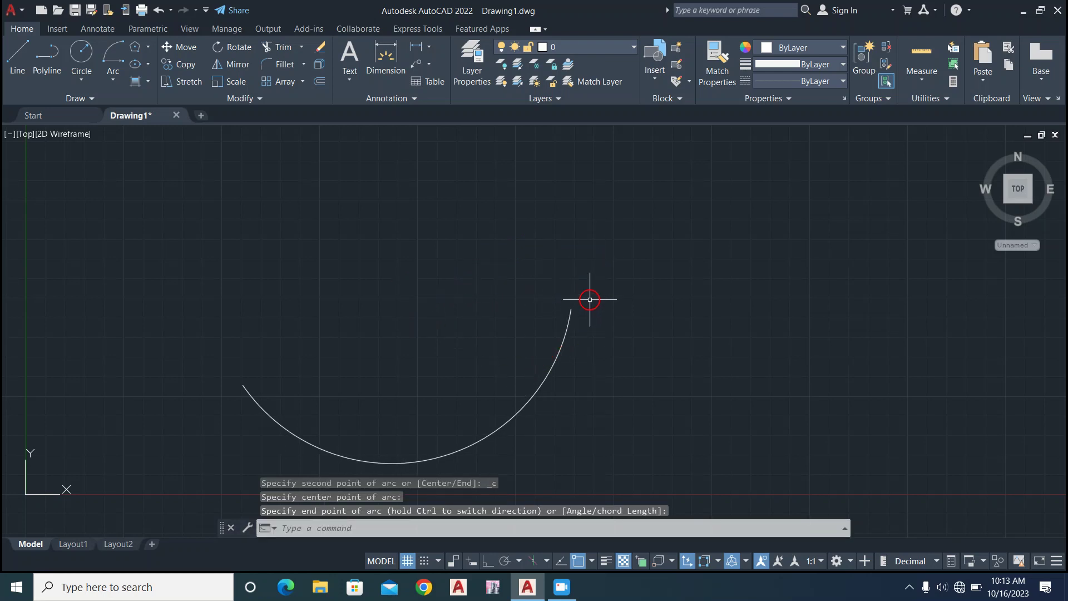
Select the arc, review its center coordinates and radius in the quick properties, and close the properties palette.
{"action": "left_click", "coordinate": [562, 342]}
{"action": "scroll", "coordinate": [527, 362], "scroll_direction": "up", "scroll_amount": 6}
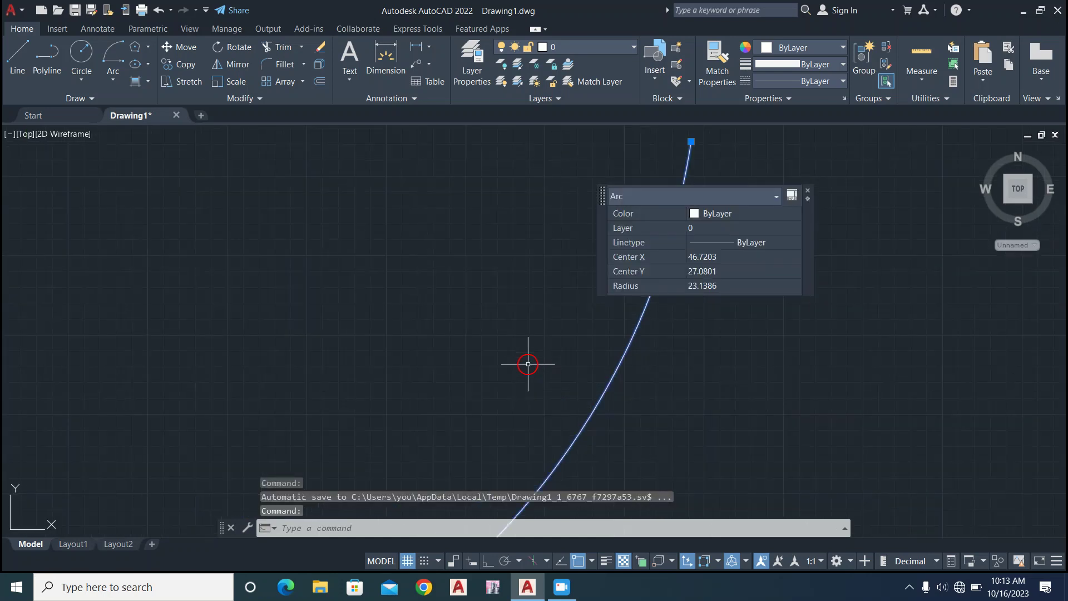
{"action": "scroll", "coordinate": [528, 364], "scroll_direction": "down", "scroll_amount": 4}
{"action": "scroll", "coordinate": [431, 373], "scroll_direction": "down", "scroll_amount": 2}
{"action": "middle_click_drag", "start_coordinate": [413, 365], "coordinate": [560, 294]}
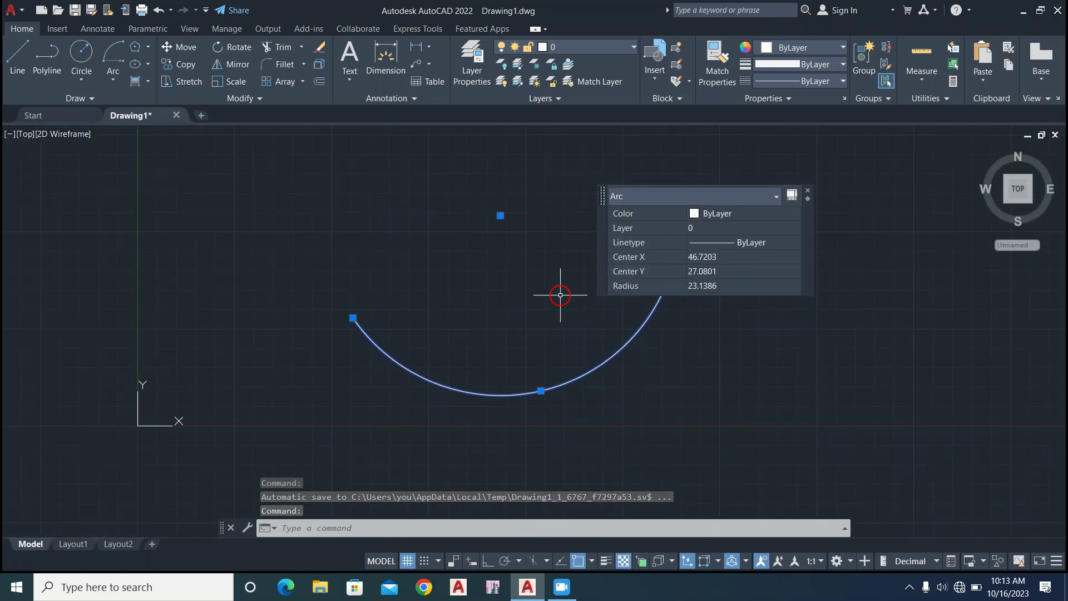
{"action": "left_click", "coordinate": [807, 190]}
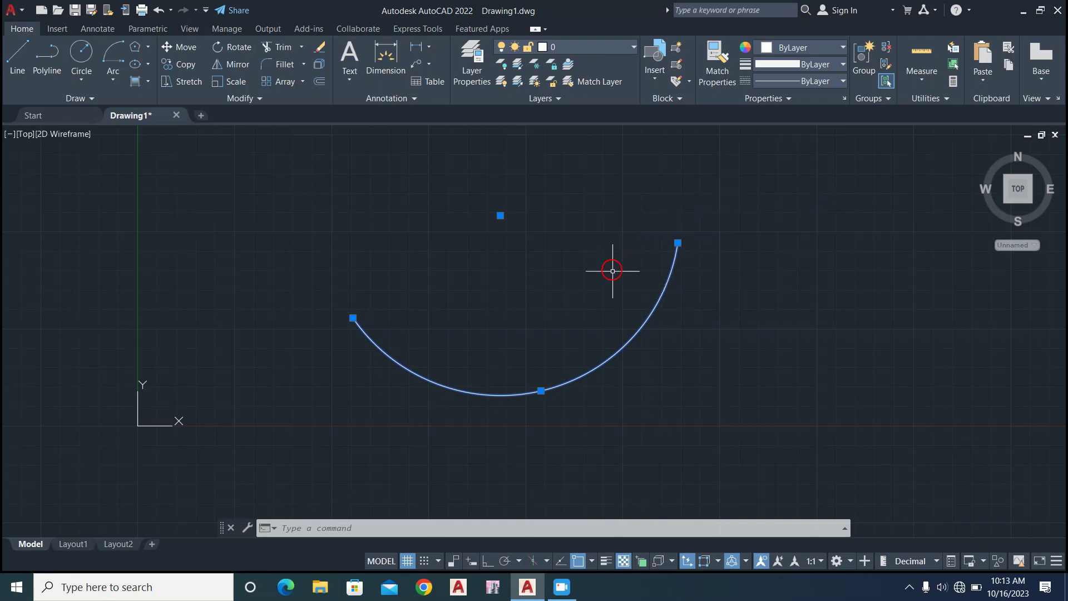
{"action": "left_click", "coordinate": [638, 328]}
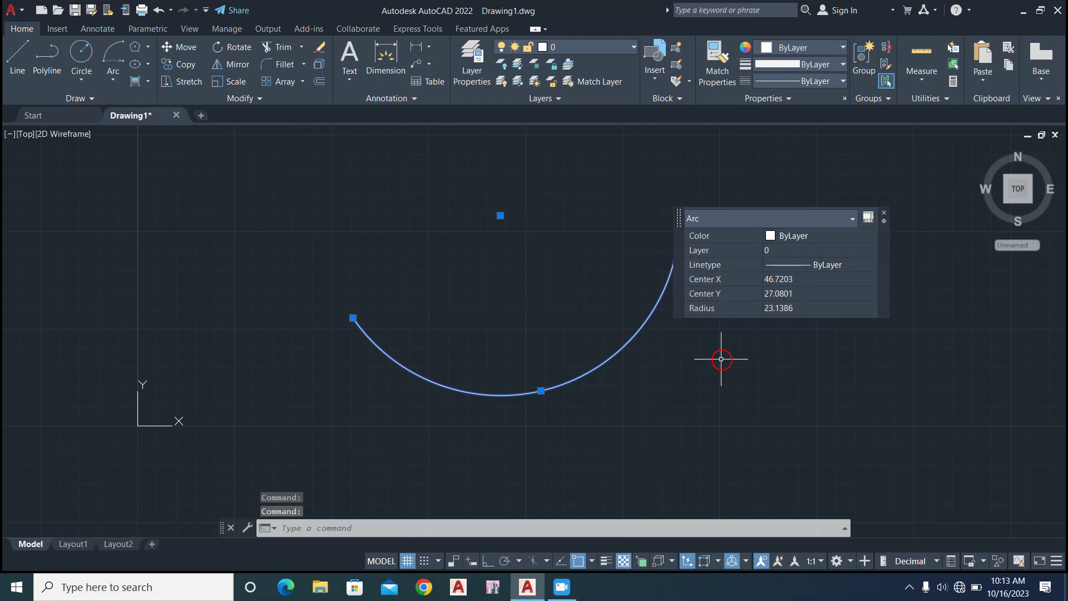
{"action": "left_click", "coordinate": [883, 213]}
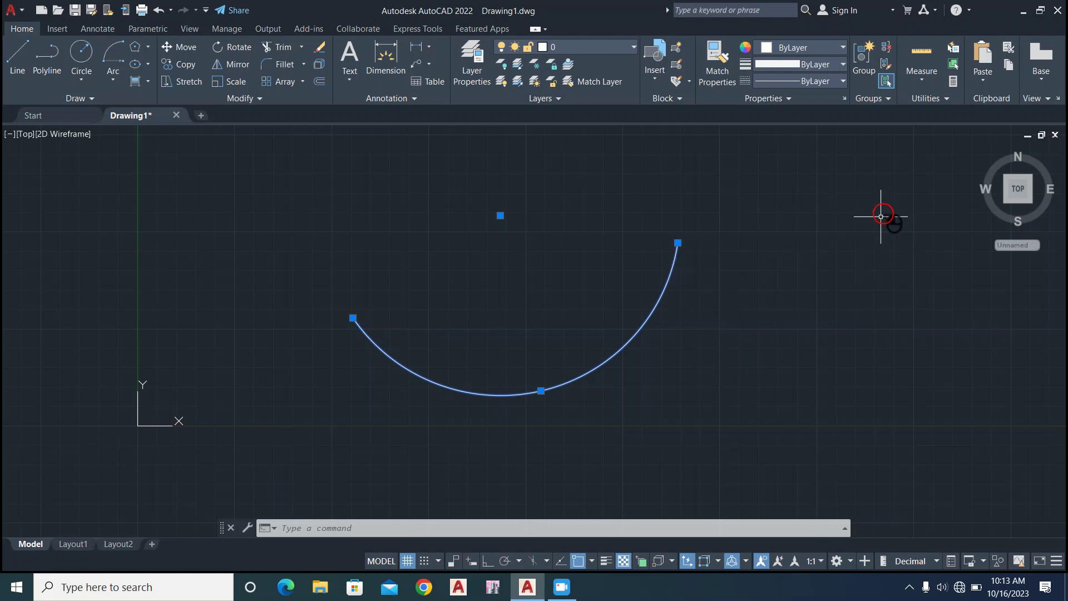
Delete the selected arc from the drawing.
{"action": "left_click", "coordinate": [559, 588]}
{"action": "left_click", "coordinate": [732, 321]}
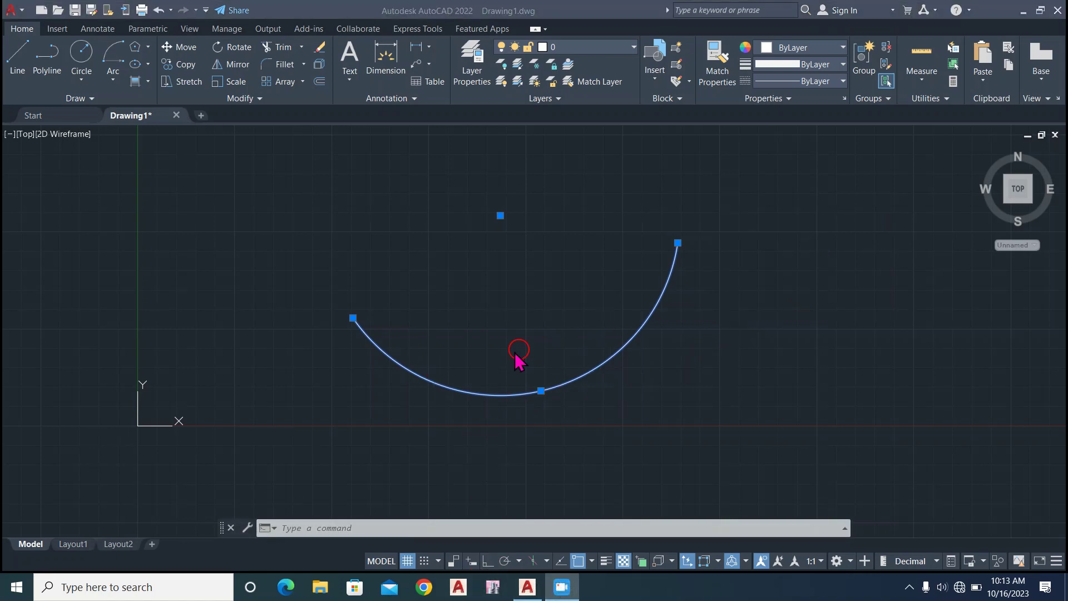
{"action": "left_click", "coordinate": [422, 349]}
{"action": "middle_click_drag", "start_coordinate": [409, 326], "coordinate": [373, 345]}
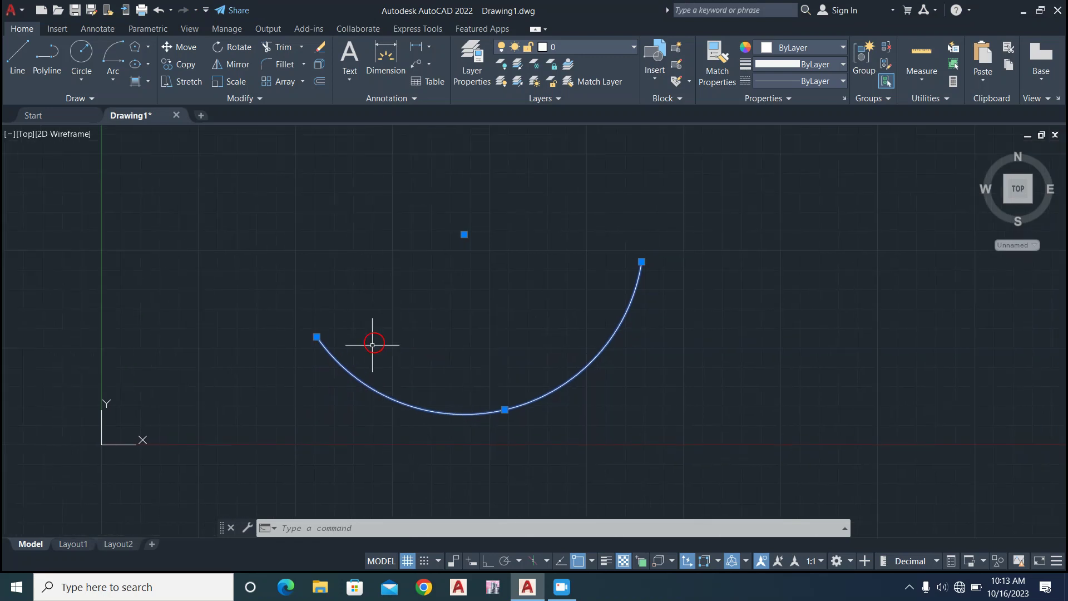
{"action": "middle_click_drag", "start_coordinate": [386, 286], "coordinate": [343, 303]}
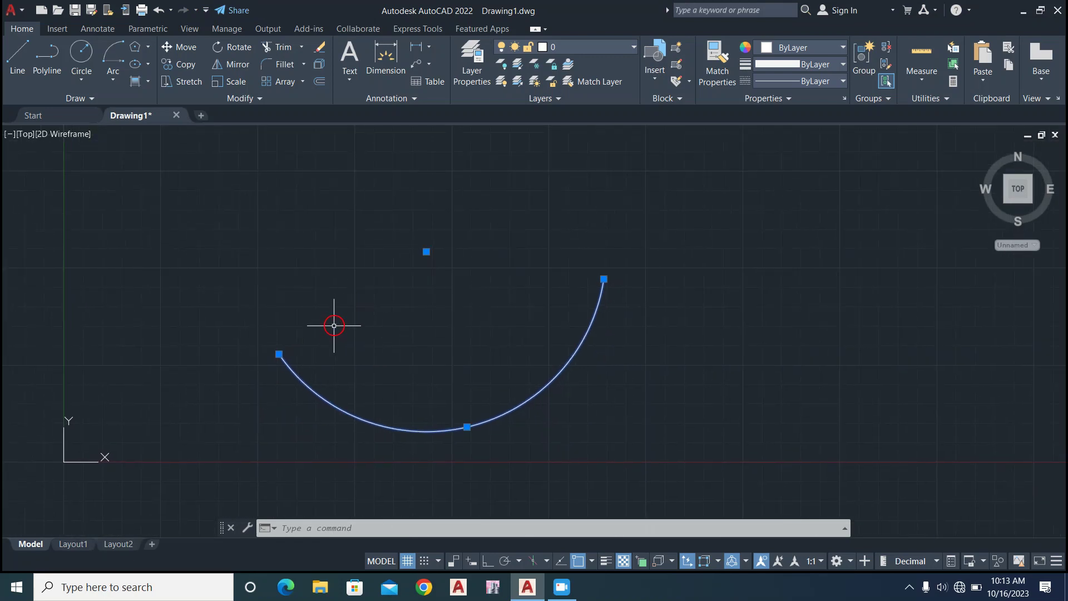
{"action": "middle_click_drag", "start_coordinate": [329, 235], "coordinate": [310, 264]}
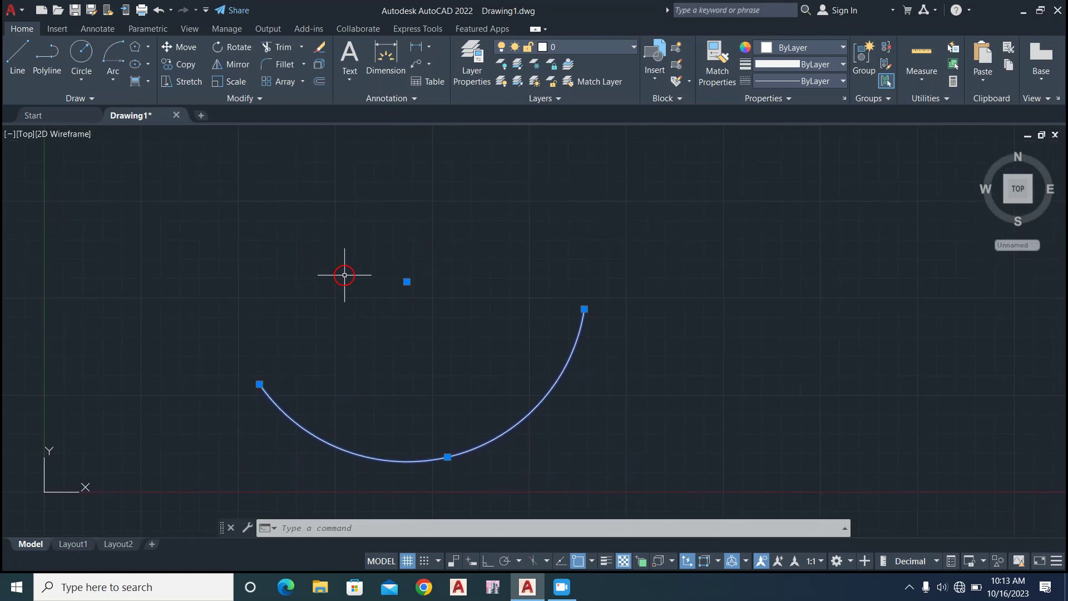
{"action": "key", "text": "Delete"}
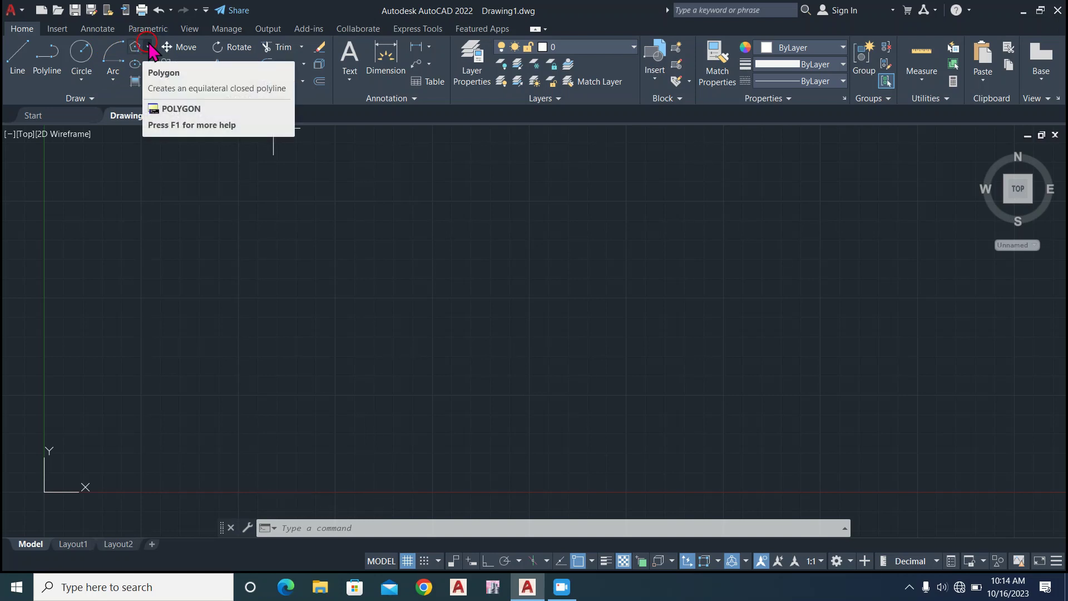
Draw a wide horizontal rectangle near the middle of the drawing area by two opposite corners with the Rectangle tool.
{"action": "left_click", "coordinate": [148, 47]}
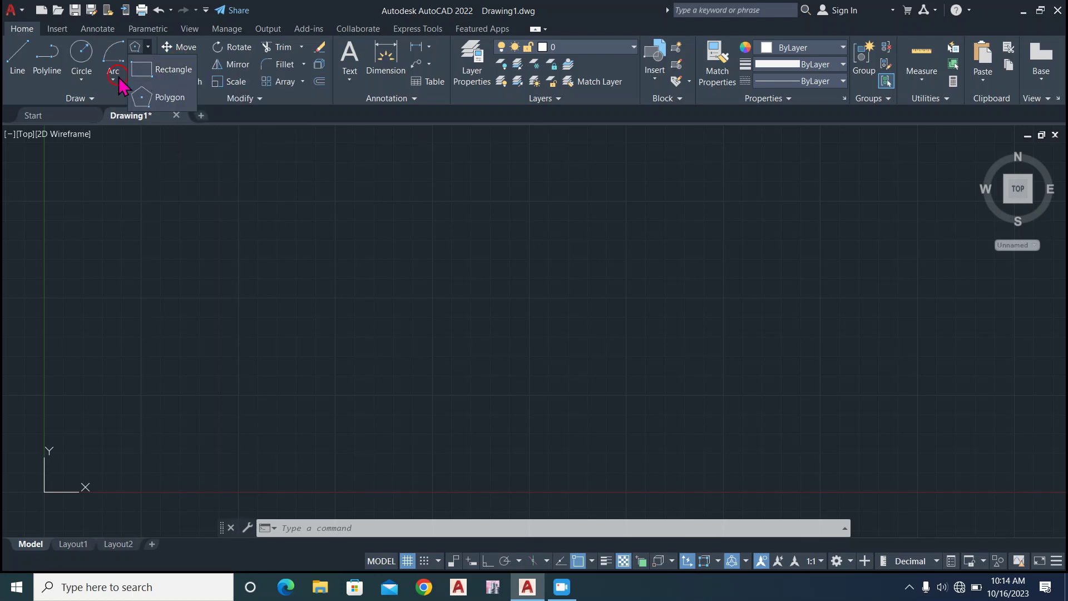
{"action": "left_click", "coordinate": [168, 72]}
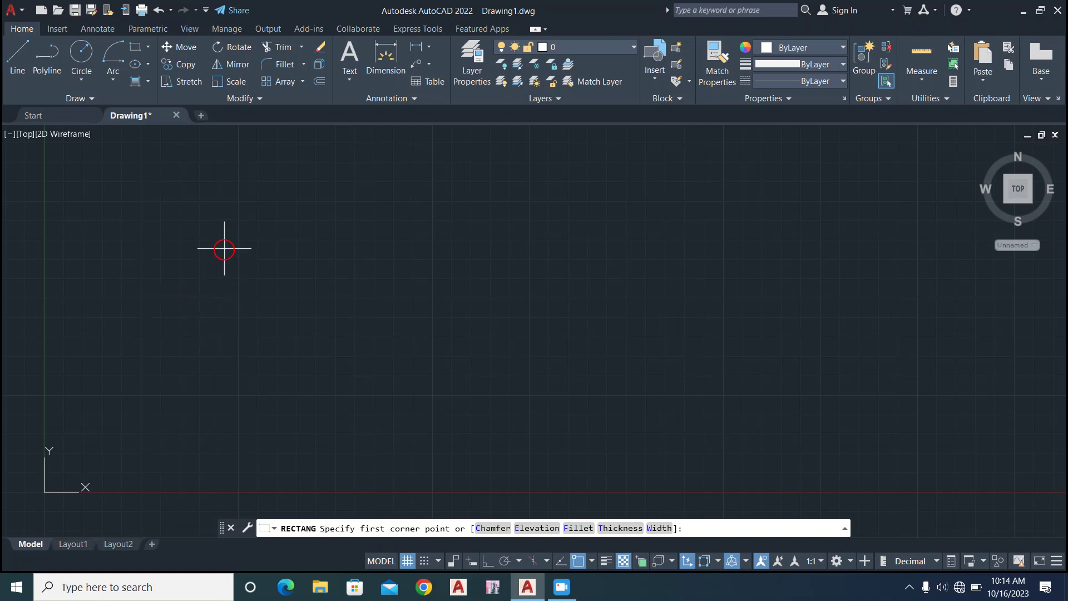
{"action": "left_click", "coordinate": [225, 249]}
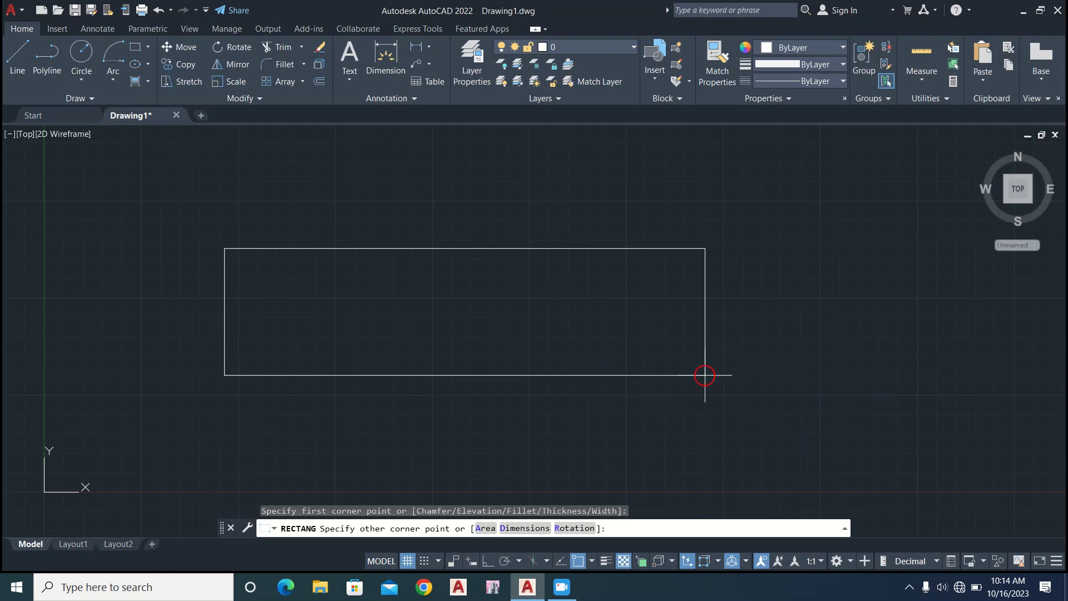
{"action": "left_click", "coordinate": [572, 372]}
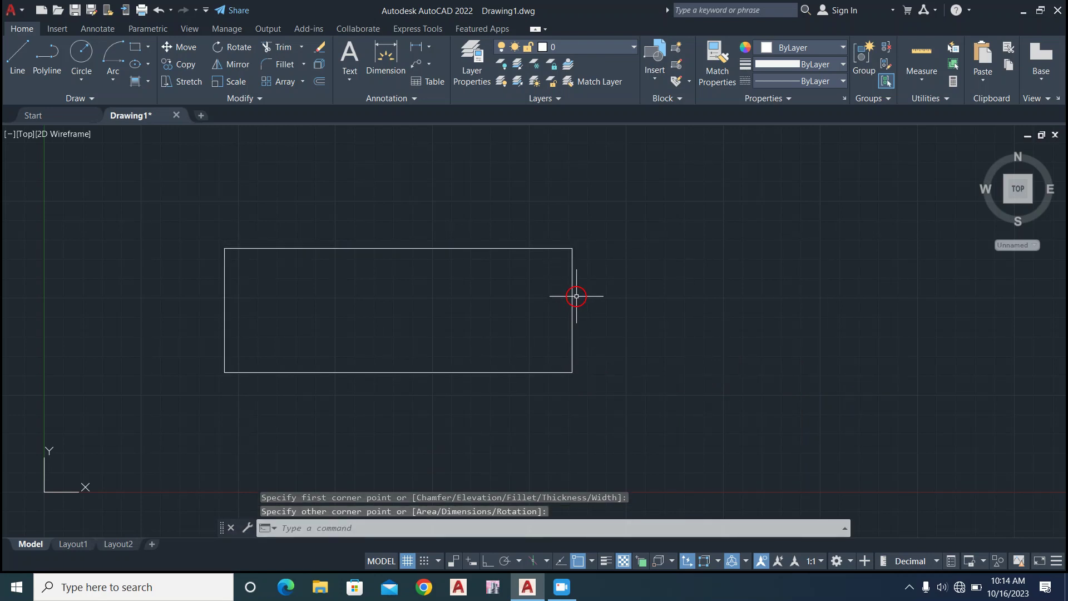
{"action": "left_click", "coordinate": [396, 248]}
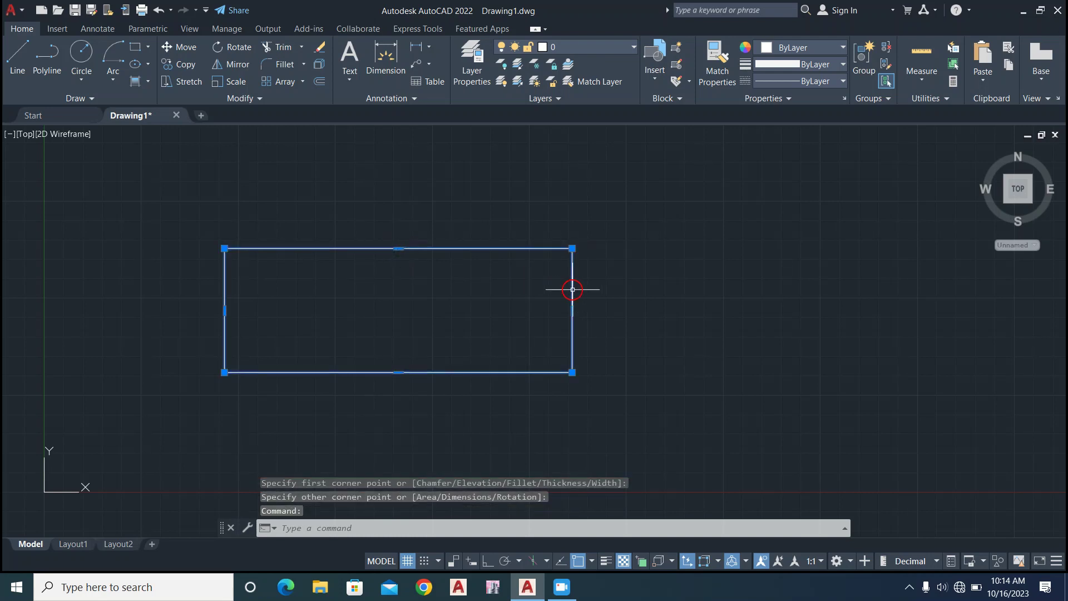
{"action": "double_click", "coordinate": [460, 250]}
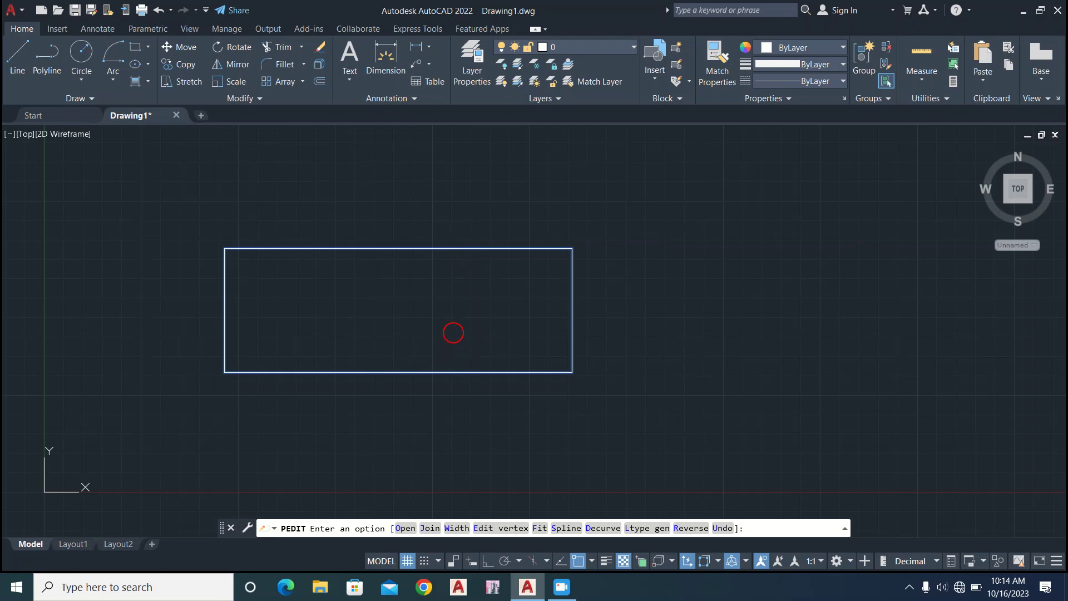
{"action": "key", "text": "Escape"}
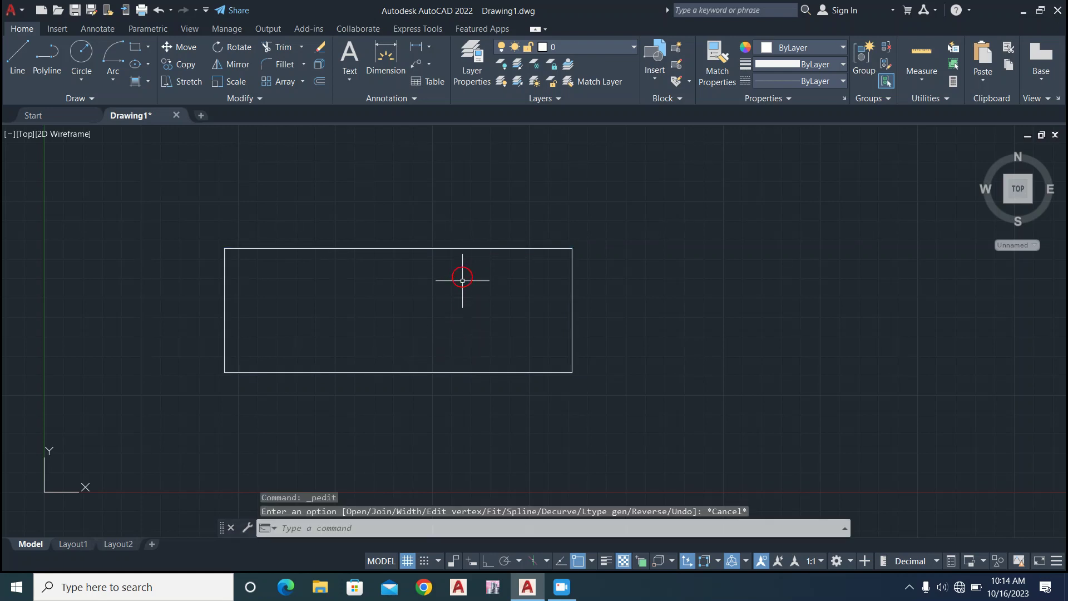
{"action": "double_click", "coordinate": [464, 249]}
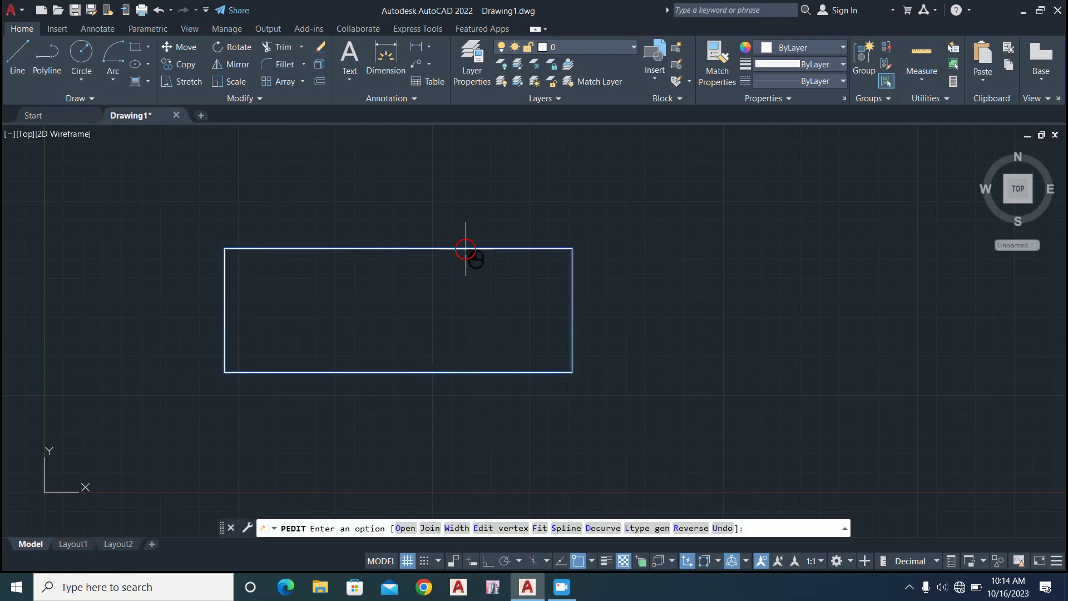
{"action": "key", "text": "Escape"}
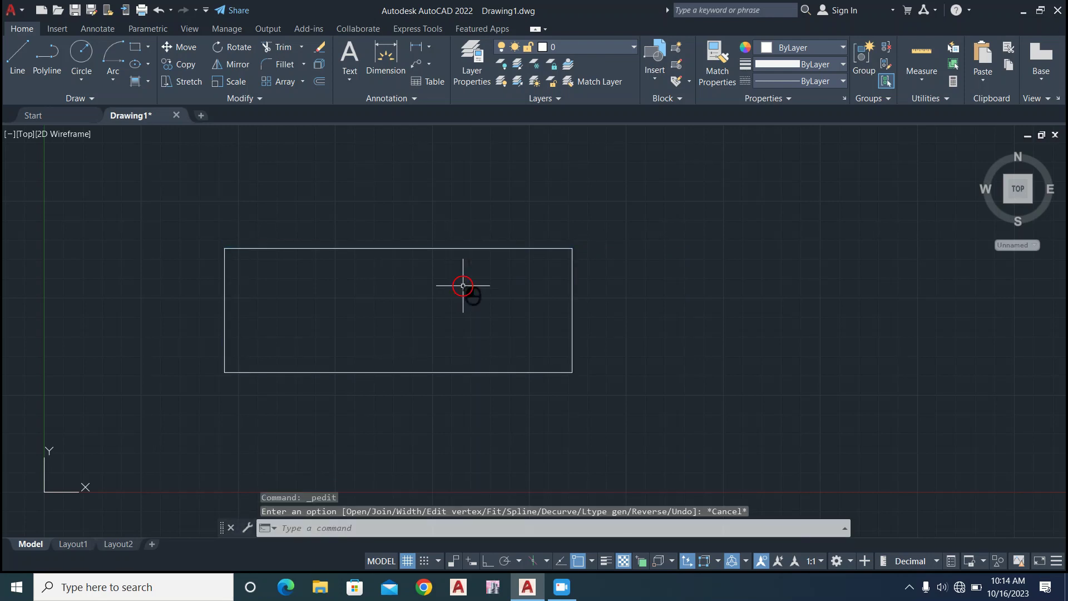
{"action": "double_click", "coordinate": [484, 249]}
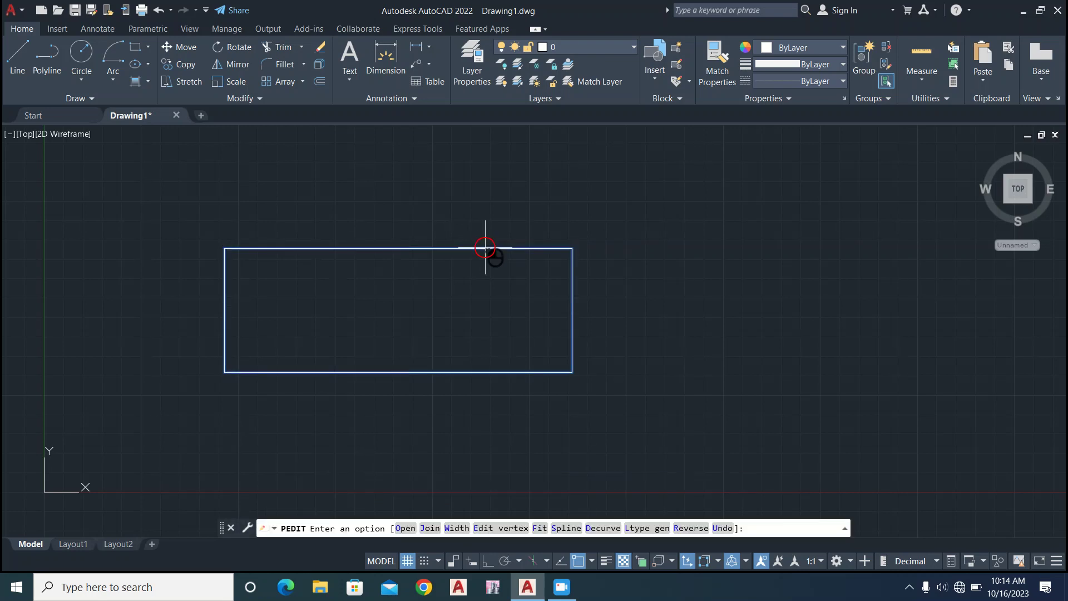
{"action": "right_click", "coordinate": [485, 248]}
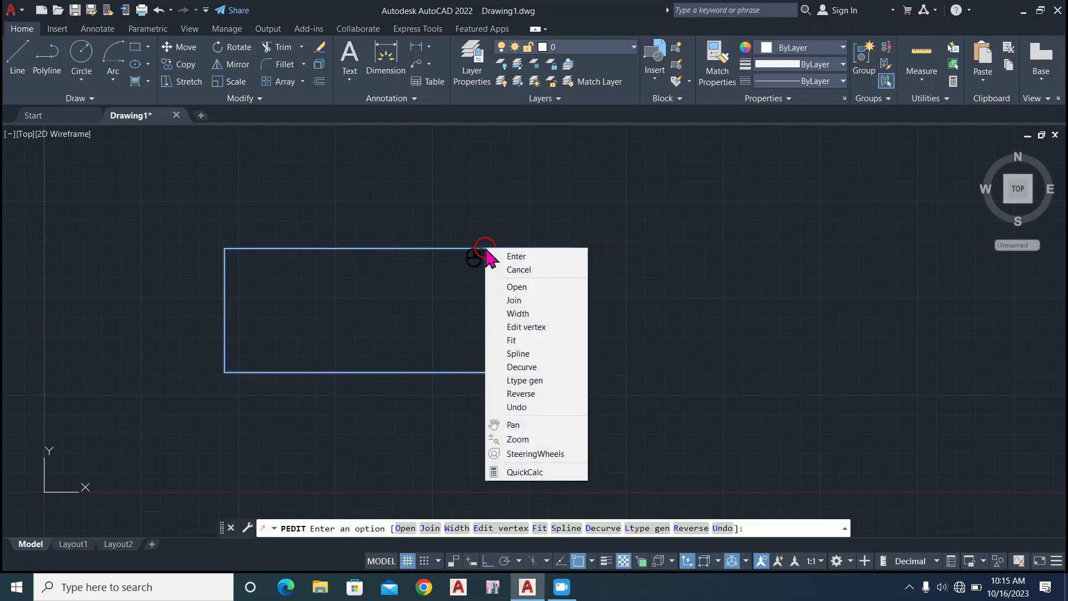
{"action": "left_click", "coordinate": [409, 297]}
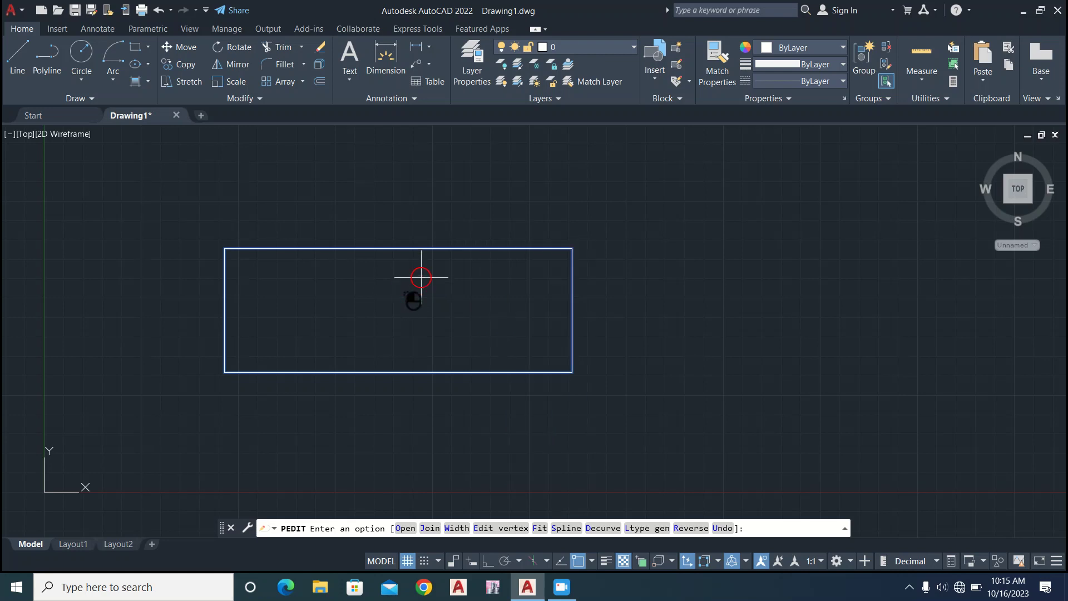
{"action": "key", "text": "Escape"}
{"action": "key", "text": "Escape"}
{"action": "key", "text": "Escape"}
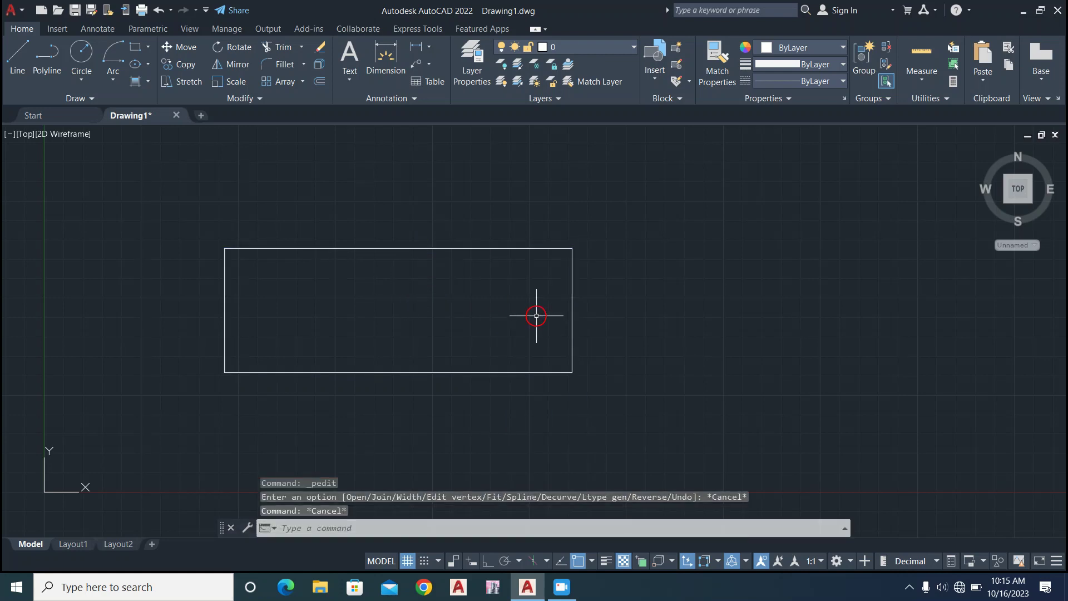
{"action": "left_click", "coordinate": [721, 321]}
{"action": "left_click", "coordinate": [720, 322]}
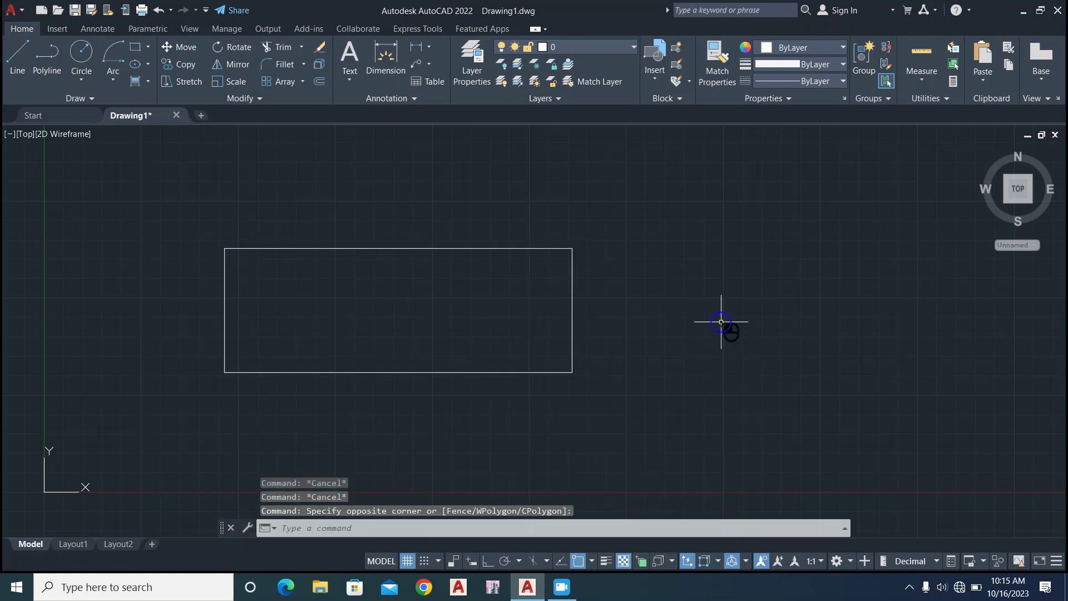
{"action": "left_click", "coordinate": [539, 248]}
{"action": "double_click", "coordinate": [539, 248]}
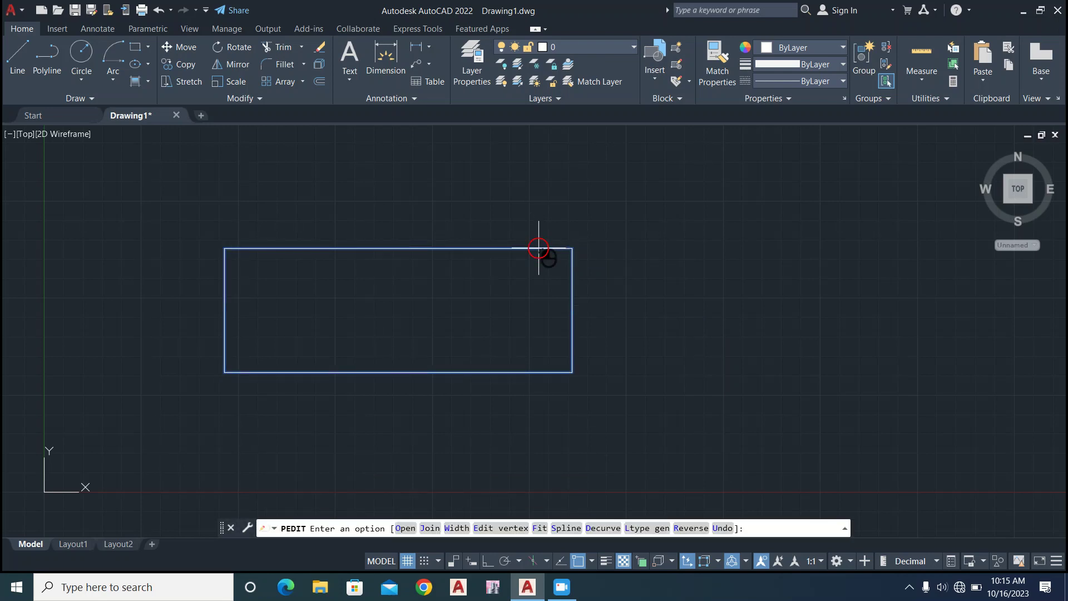
{"action": "key", "text": "Escape"}
{"action": "right_click", "coordinate": [539, 248]}
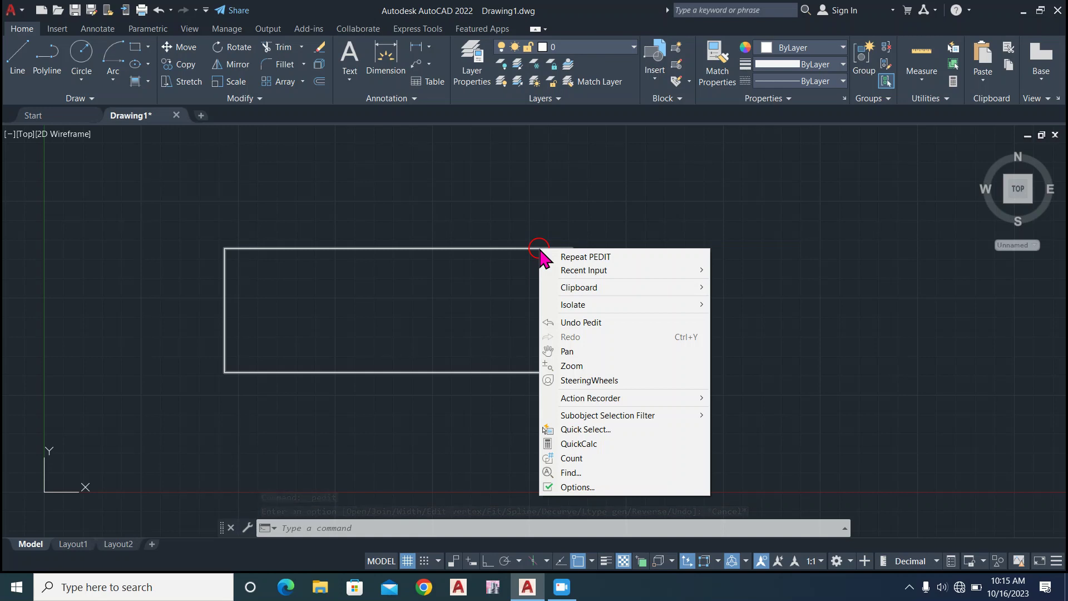
{"action": "left_click", "coordinate": [462, 246]}
{"action": "left_click", "coordinate": [461, 246]}
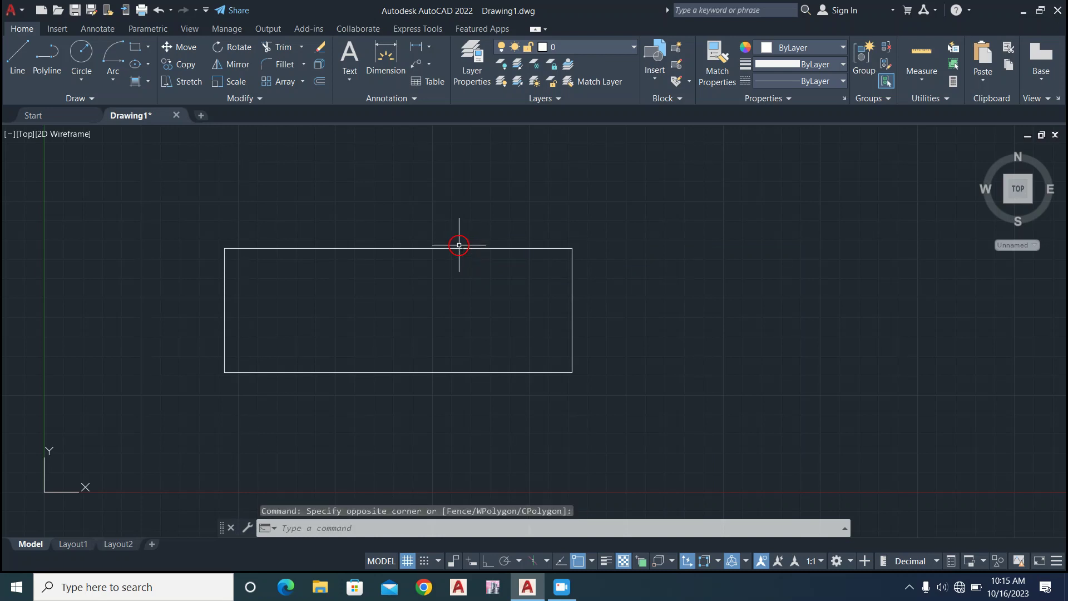
{"action": "key", "text": "Escape"}
{"action": "key", "text": "Escape"}
{"action": "key", "text": "Escape"}
{"action": "left_click", "coordinate": [659, 311]}
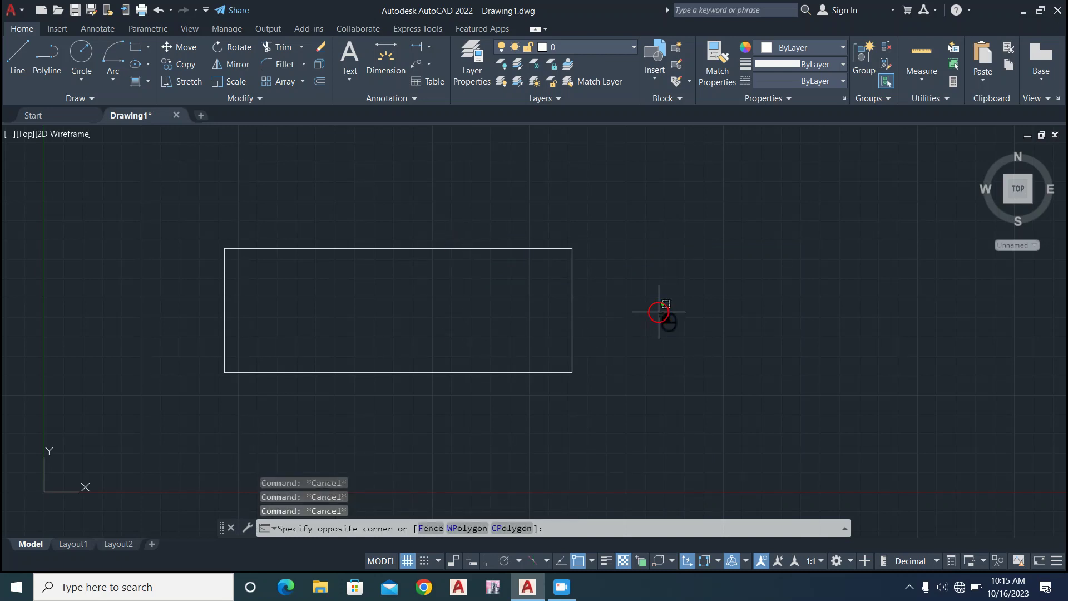
{"action": "left_click", "coordinate": [599, 192]}
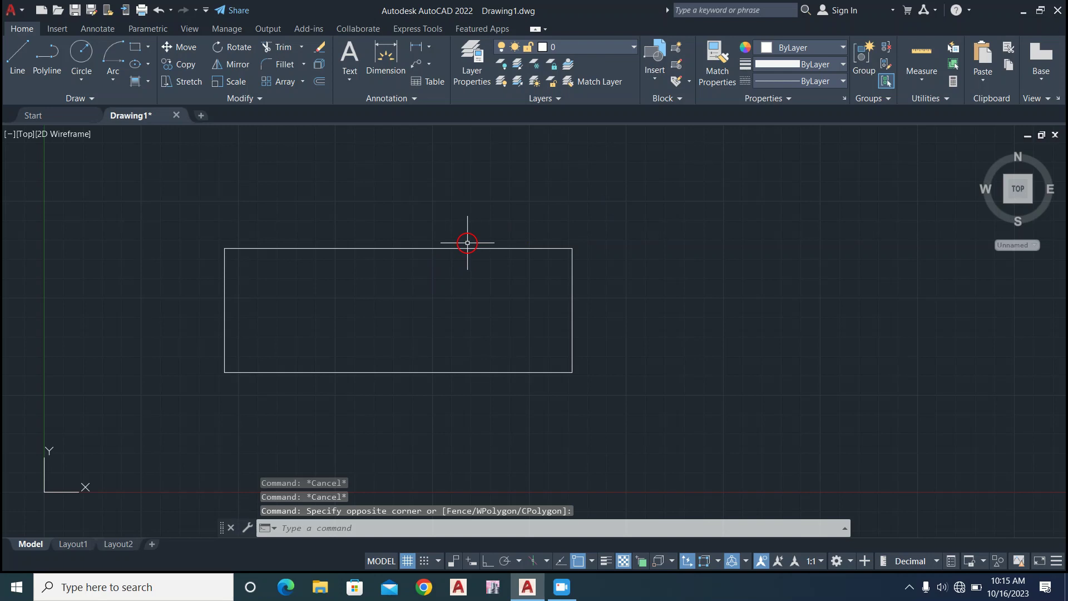
Examine the rectangle's geometry in its full properties, close the properties palette, and delete the rectangle.
{"action": "left_click", "coordinate": [462, 248]}
{"action": "right_click", "coordinate": [461, 248]}
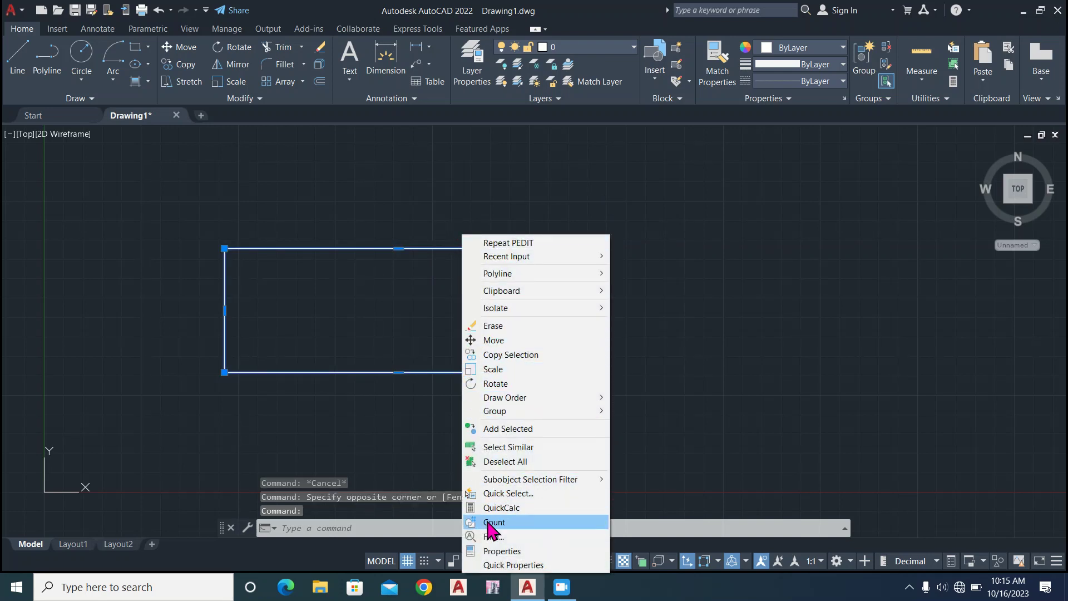
{"action": "left_click", "coordinate": [490, 549]}
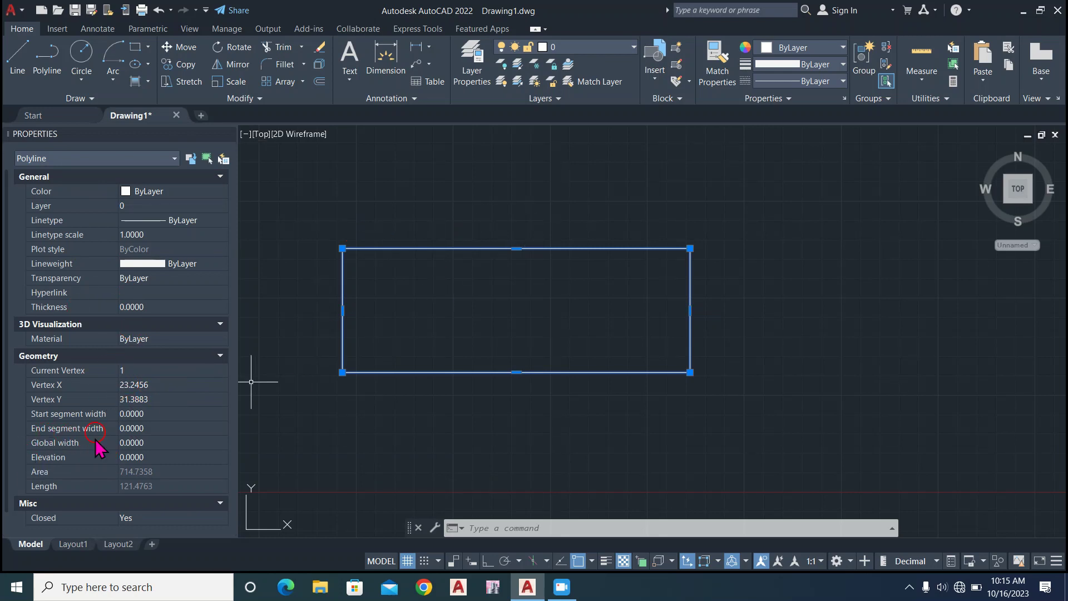
{"action": "scroll", "coordinate": [221, 326], "scroll_direction": "down", "scroll_amount": 1}
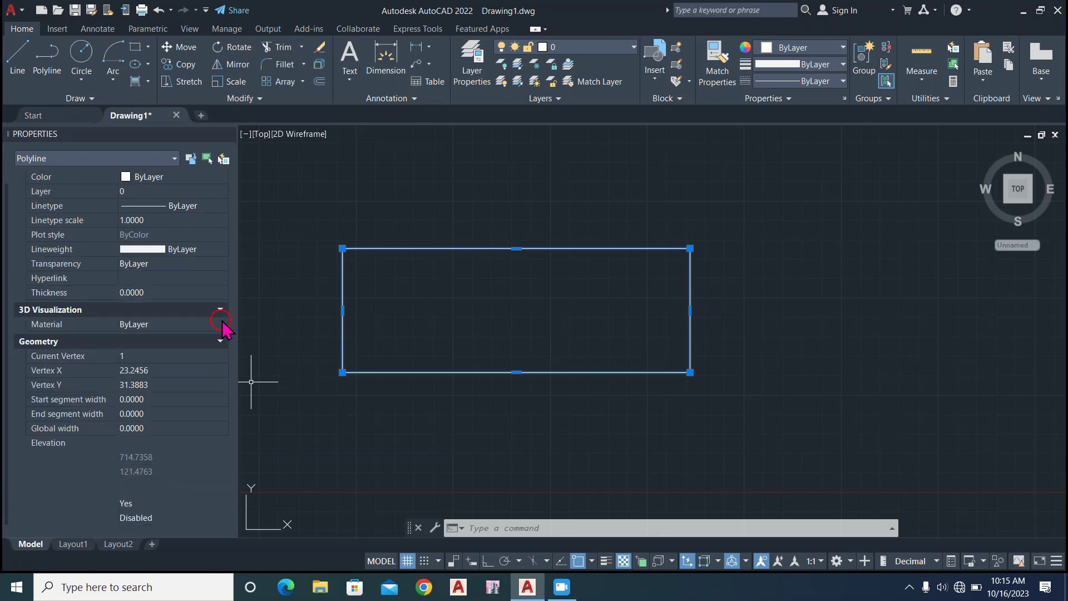
{"action": "scroll", "coordinate": [221, 326], "scroll_direction": "up", "scroll_amount": 1}
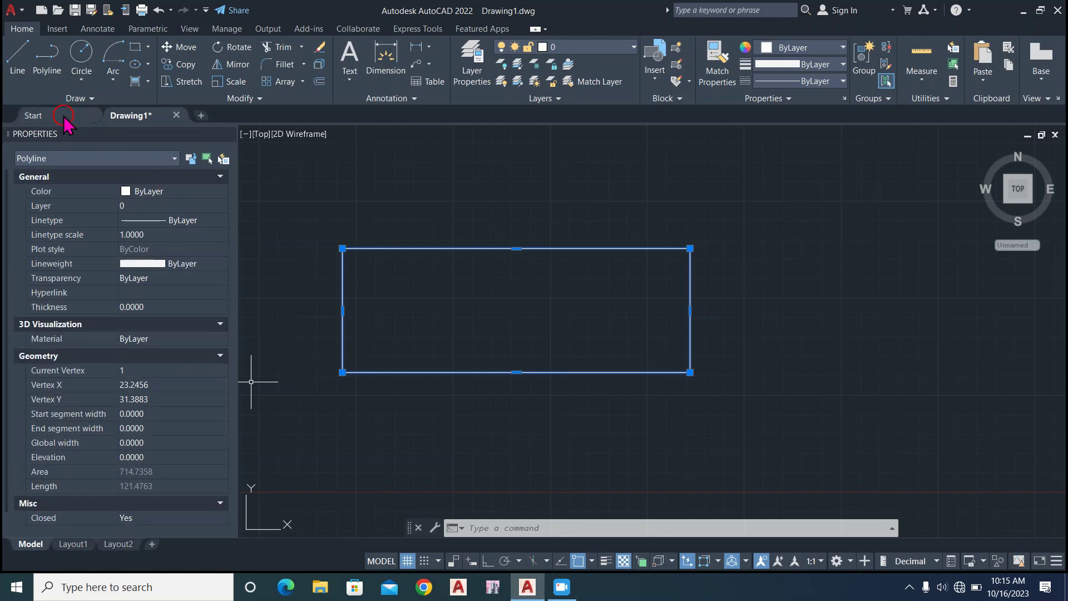
{"action": "mouse_move", "coordinate": [228, 136]}
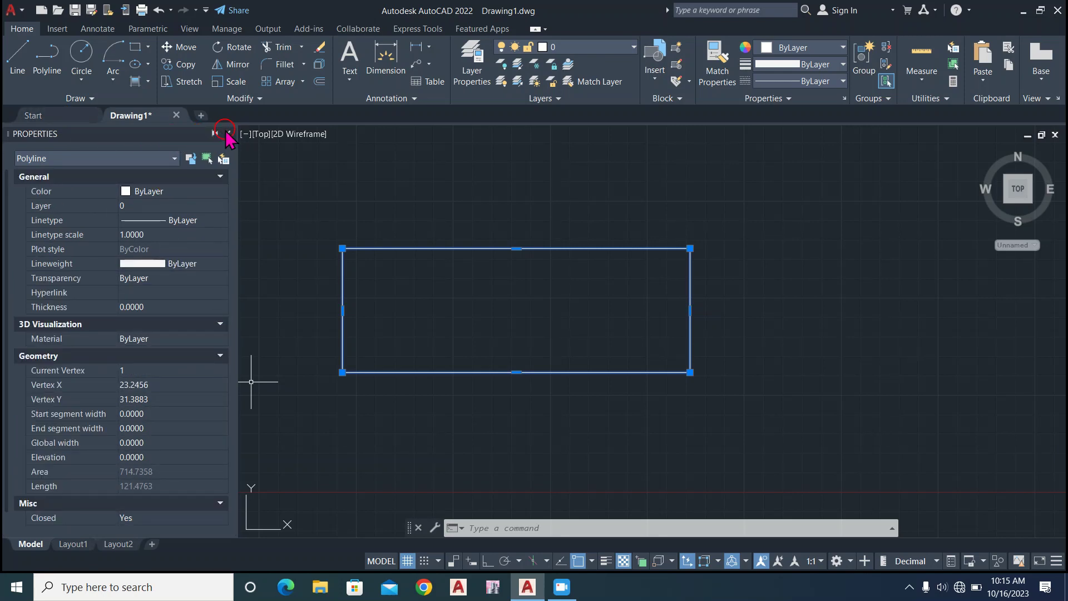
{"action": "left_click", "coordinate": [228, 133]}
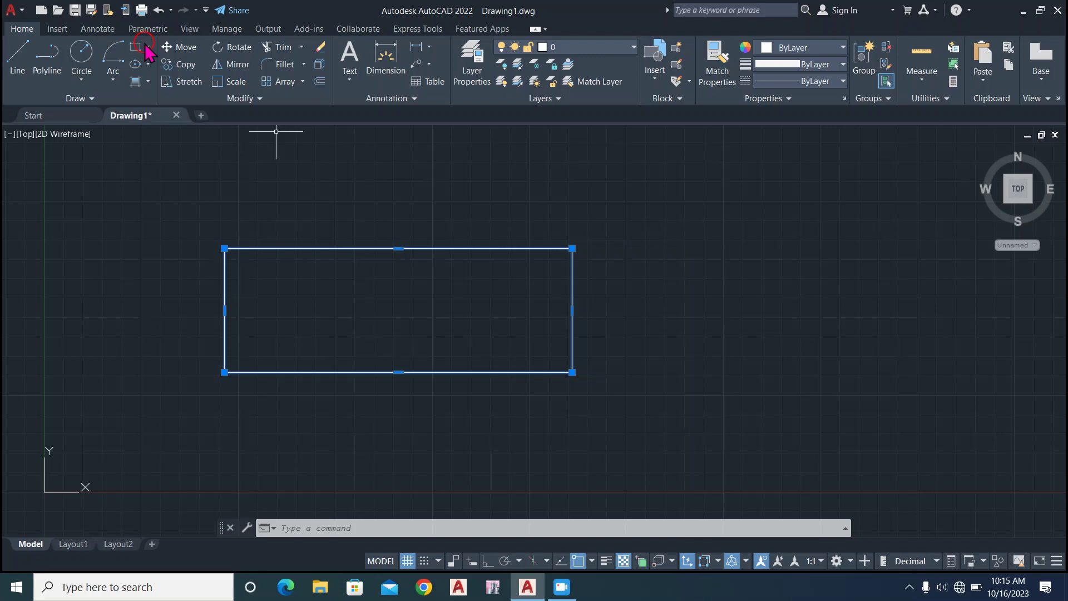
{"action": "key", "text": "Delete"}
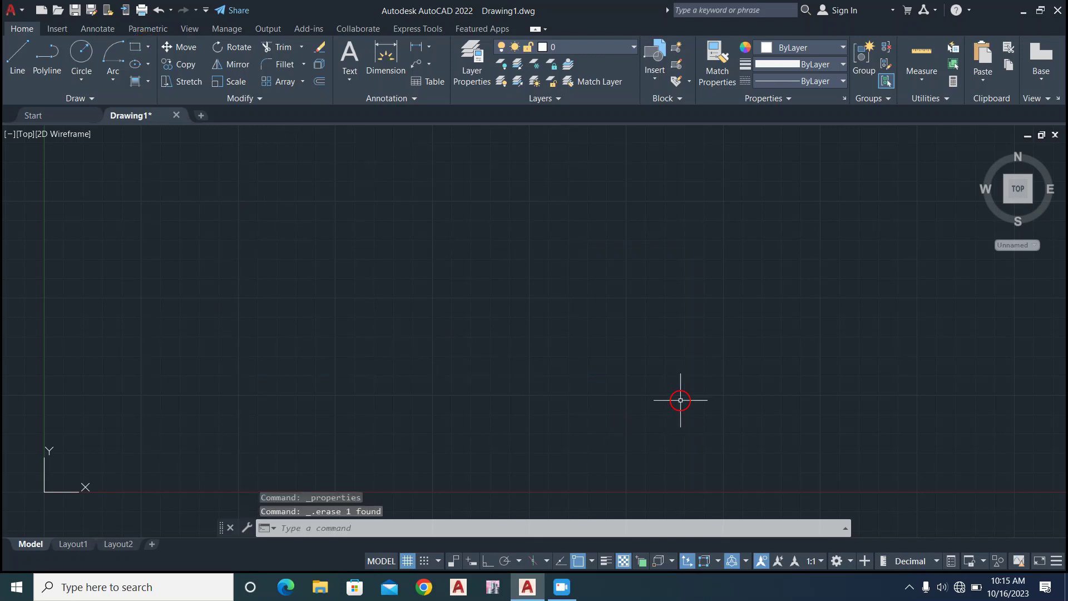
Draw a 10-sided polygon inscribed in a circle of radius 15, centered near the middle of the drawing area.
{"action": "left_click", "coordinate": [149, 48]}
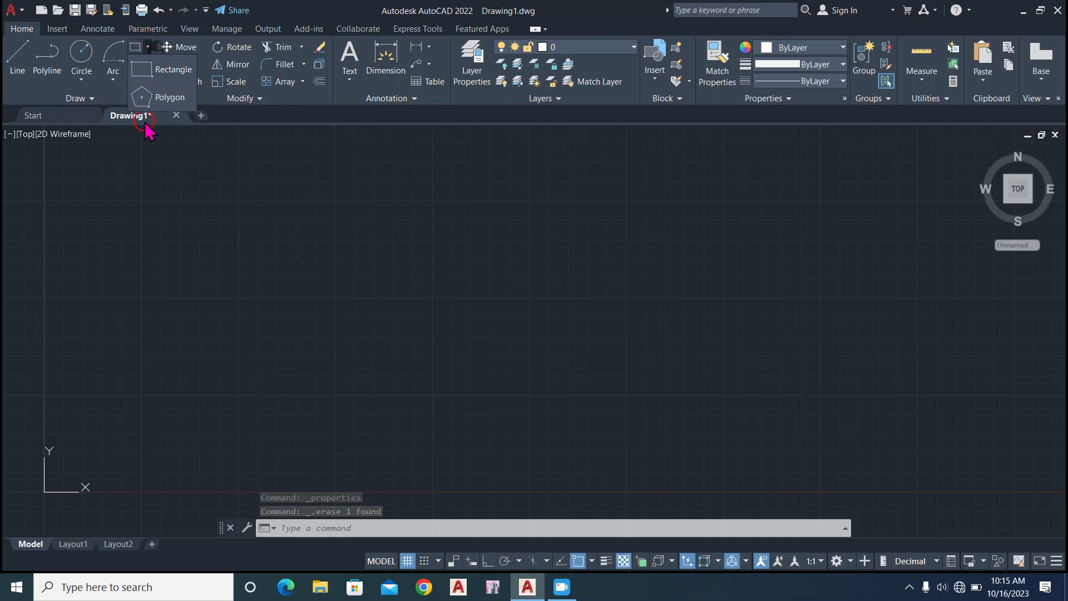
{"action": "left_click", "coordinate": [165, 98]}
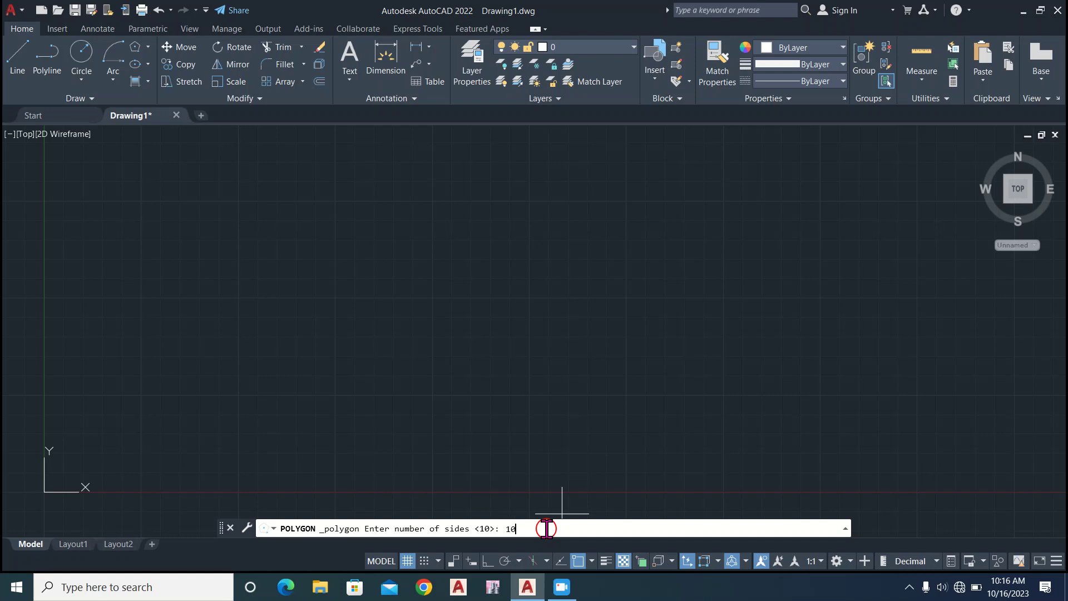
{"action": "key", "text": "Return"}
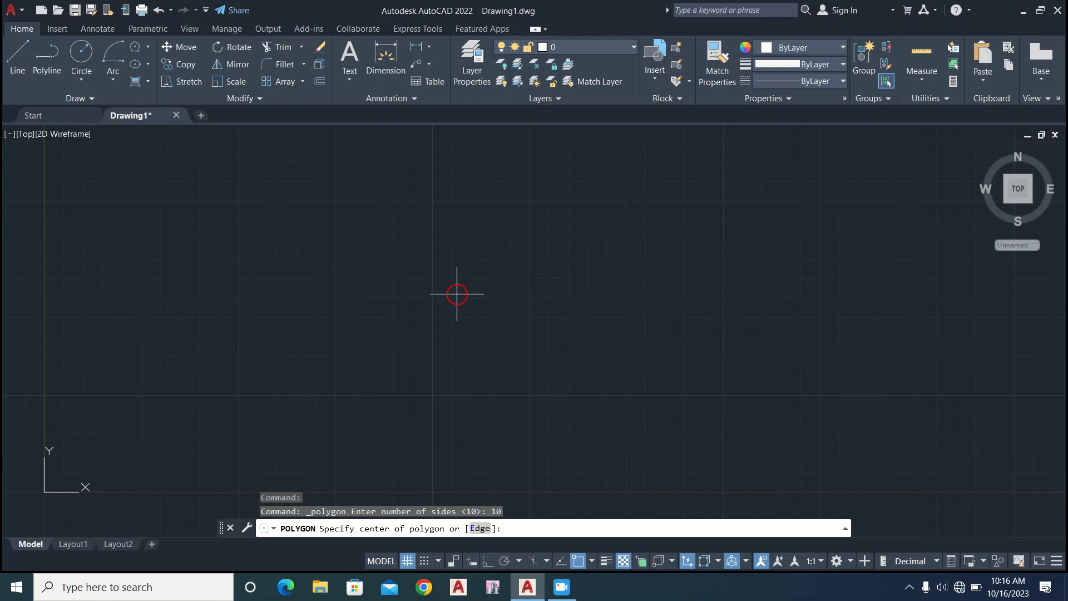
{"action": "left_click", "coordinate": [472, 295]}
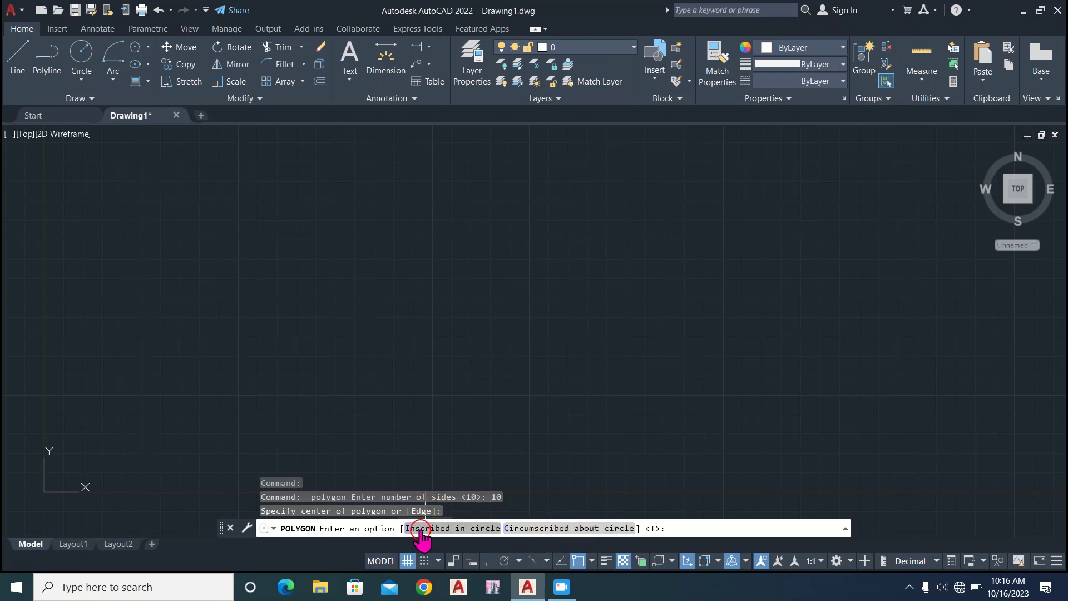
{"action": "left_click", "coordinate": [421, 528]}
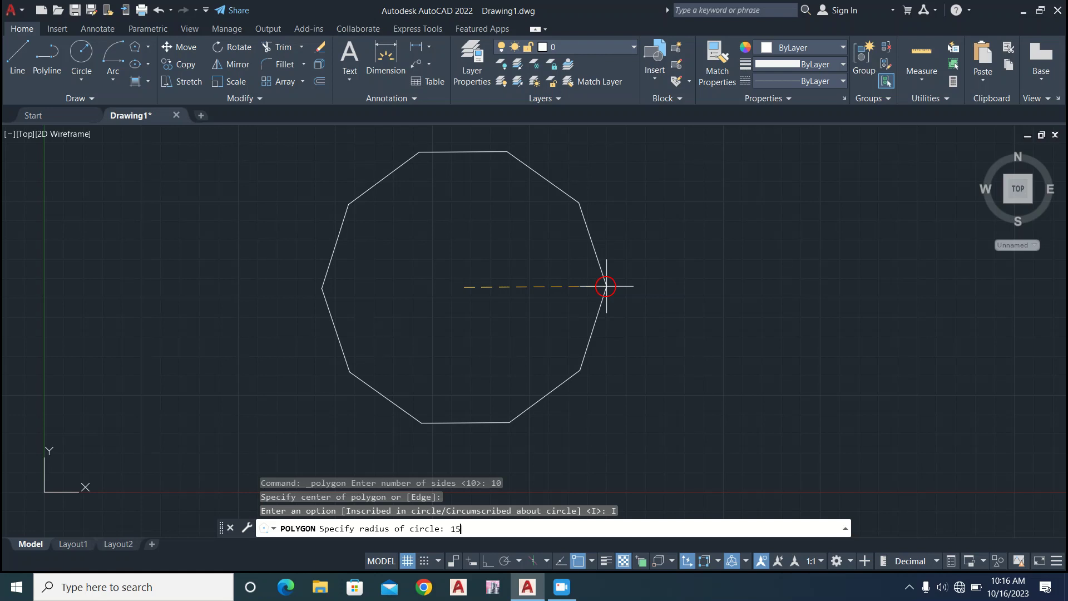
{"action": "key", "text": "Return"}
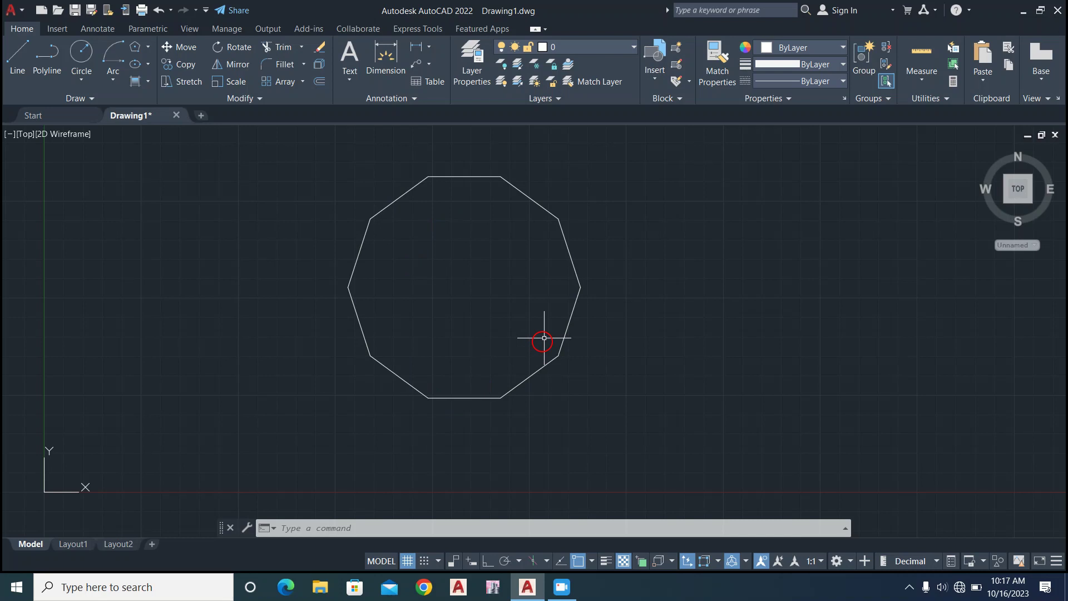
Select the 10-sided polygon with a crossing window and delete it from the drawing.
{"action": "left_click", "coordinate": [671, 192]}
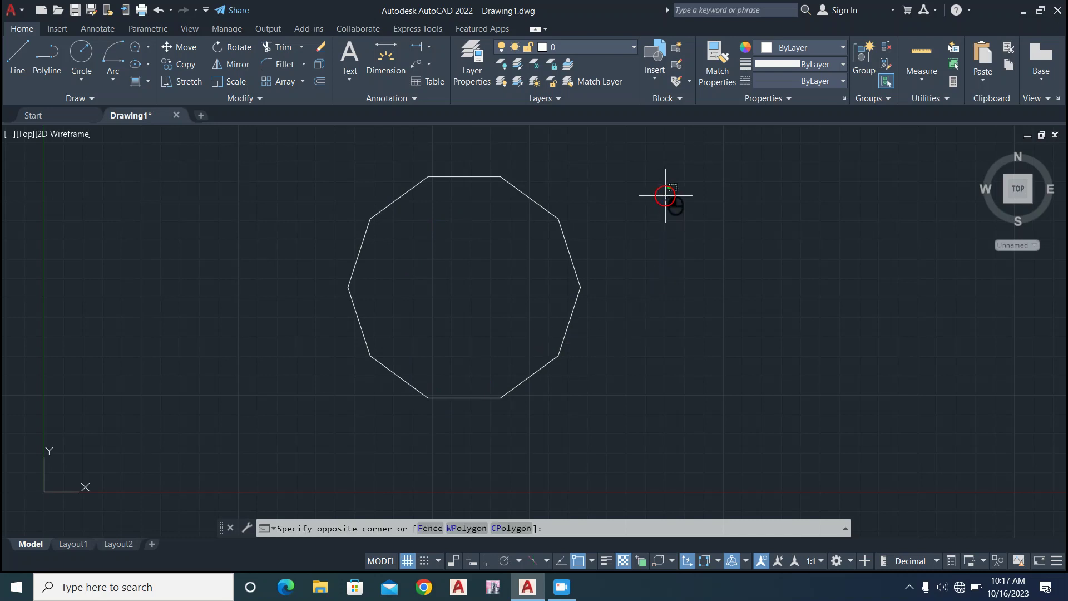
{"action": "left_click", "coordinate": [290, 442]}
{"action": "key", "text": "Delete"}
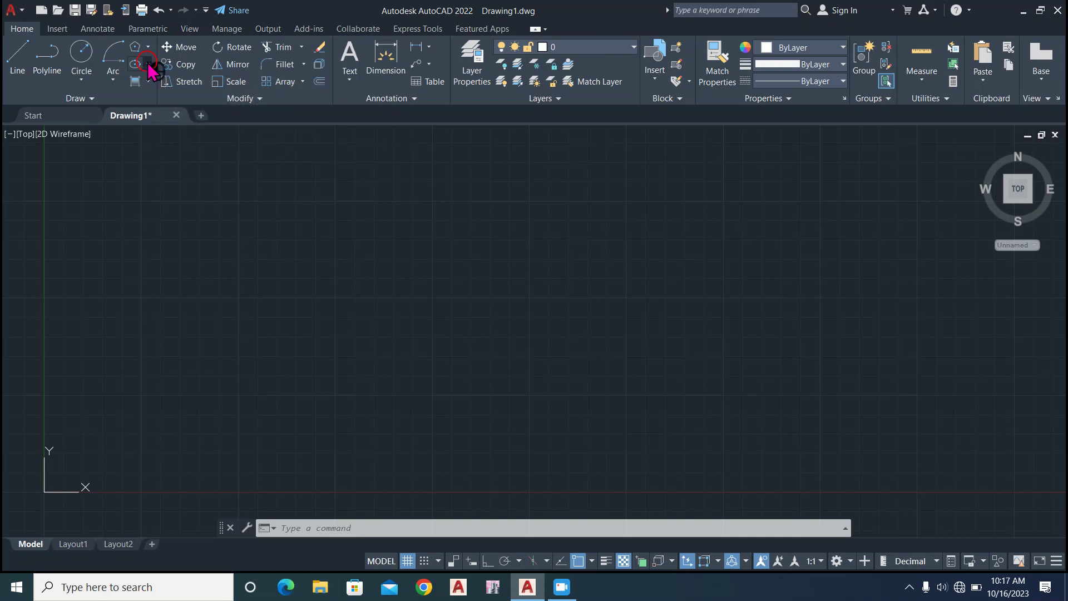
{"action": "left_click", "coordinate": [148, 65]}
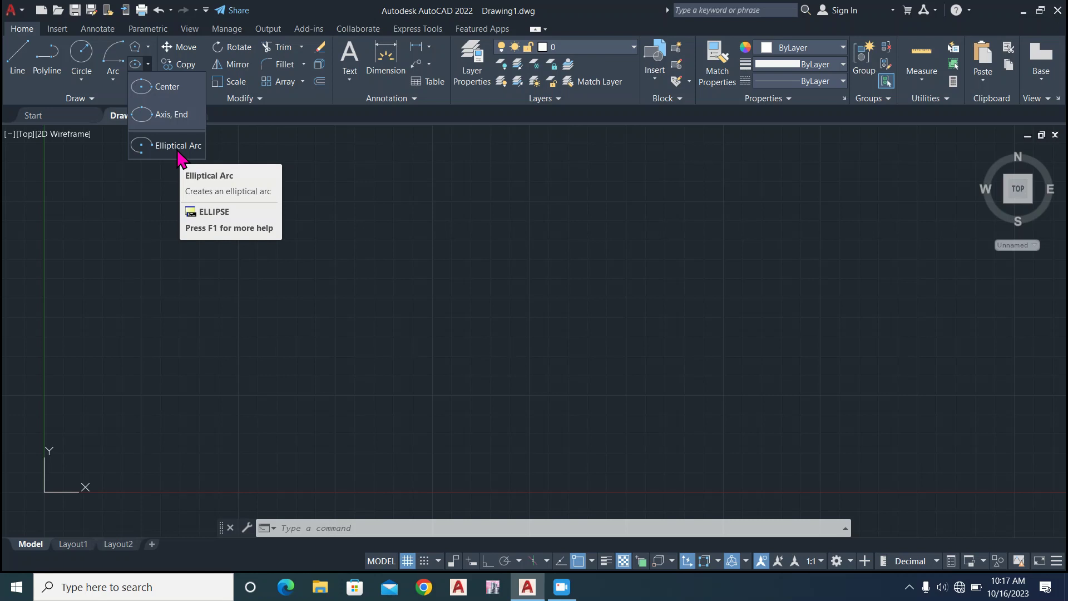
{"action": "left_click", "coordinate": [188, 149]}
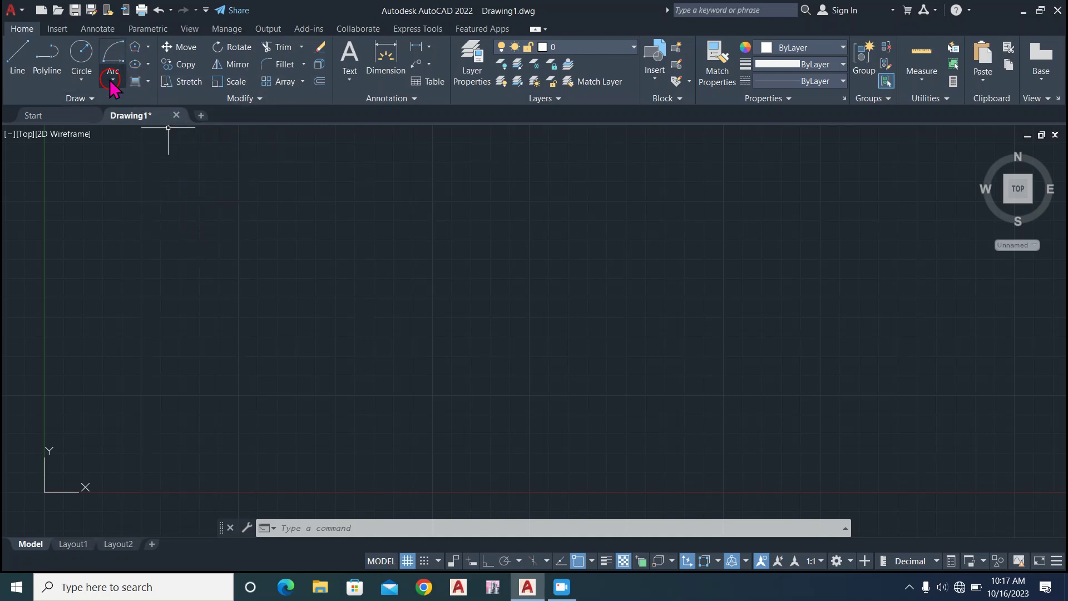
{"action": "left_click", "coordinate": [147, 81]}
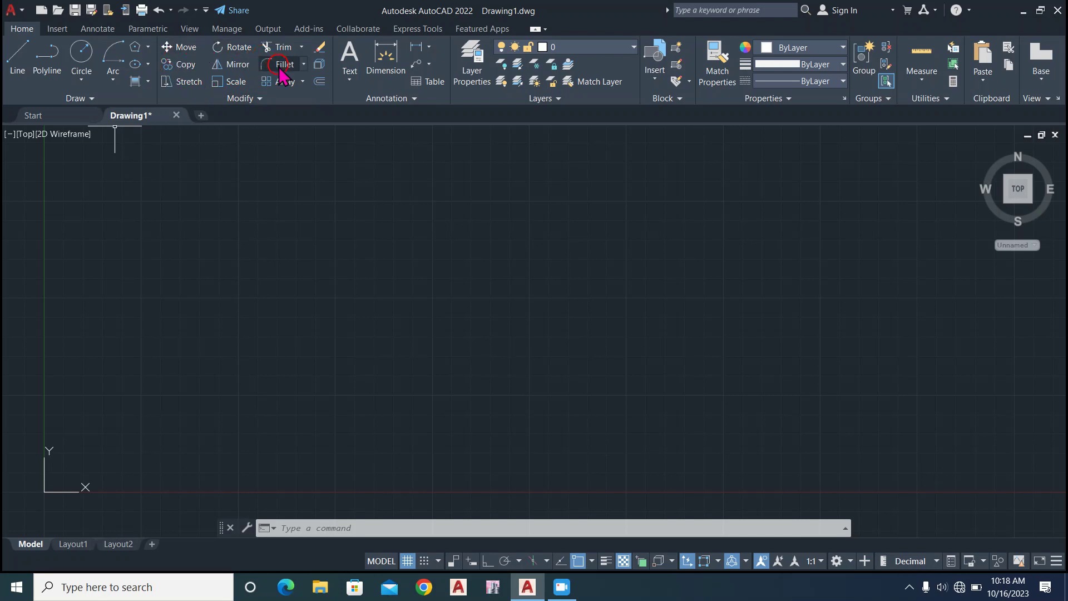
{"action": "left_click", "coordinate": [264, 99]}
{"action": "left_click", "coordinate": [247, 223]}
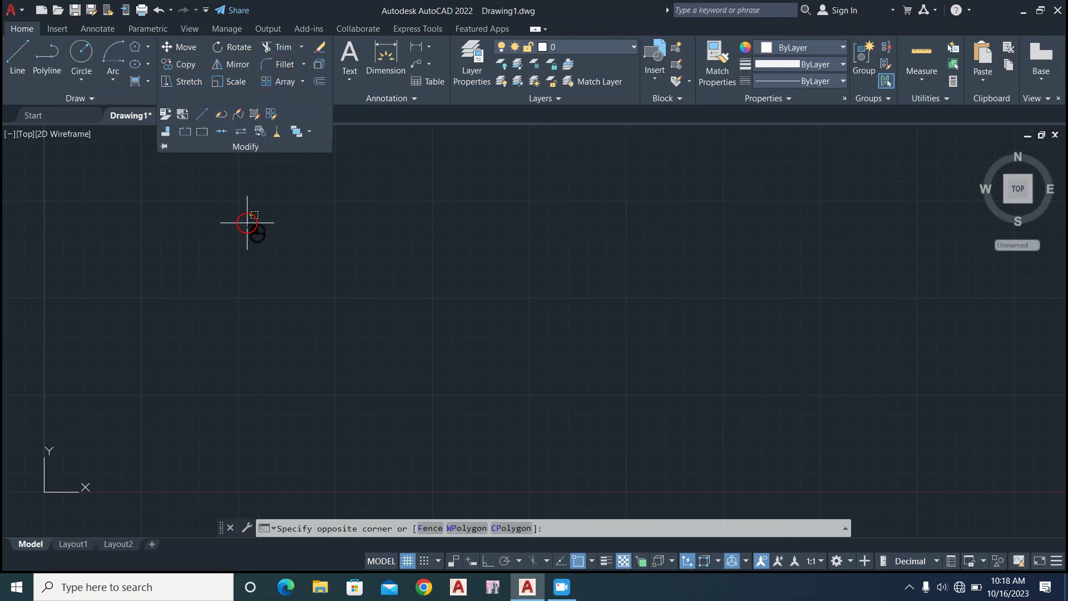
{"action": "left_click", "coordinate": [240, 156]}
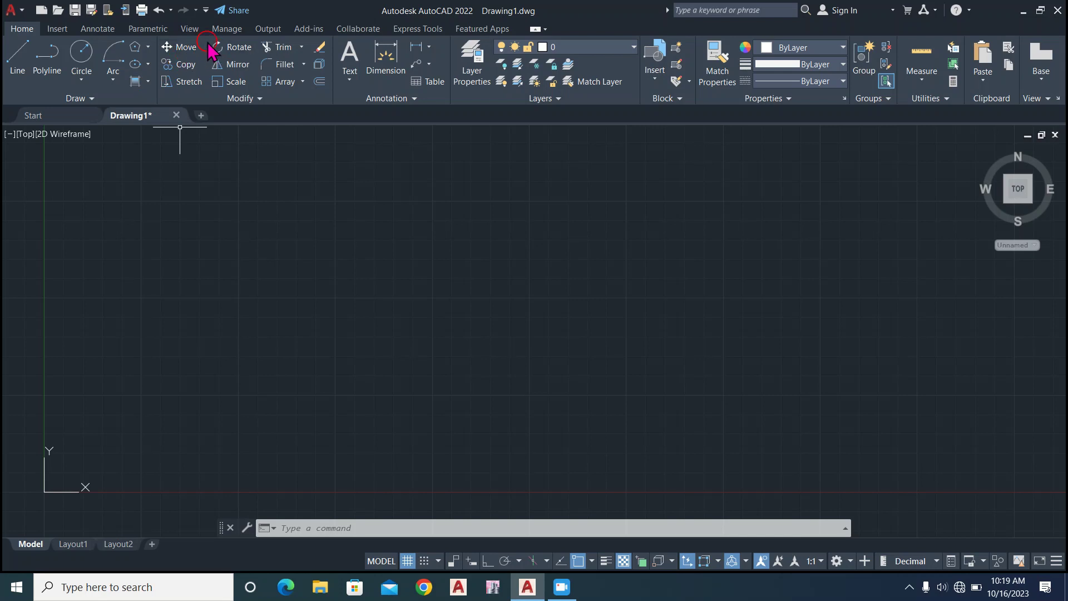
Draw a circle by center and radius a short distance from the Y axis, above the X axis.
{"action": "left_click", "coordinate": [25, 63]}
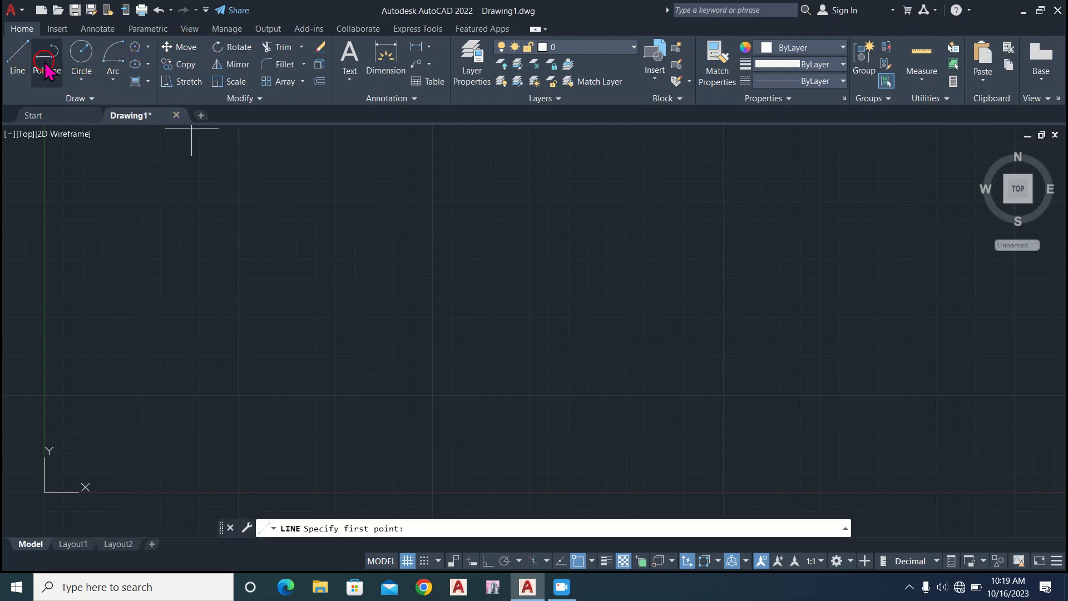
{"action": "left_click", "coordinate": [86, 53]}
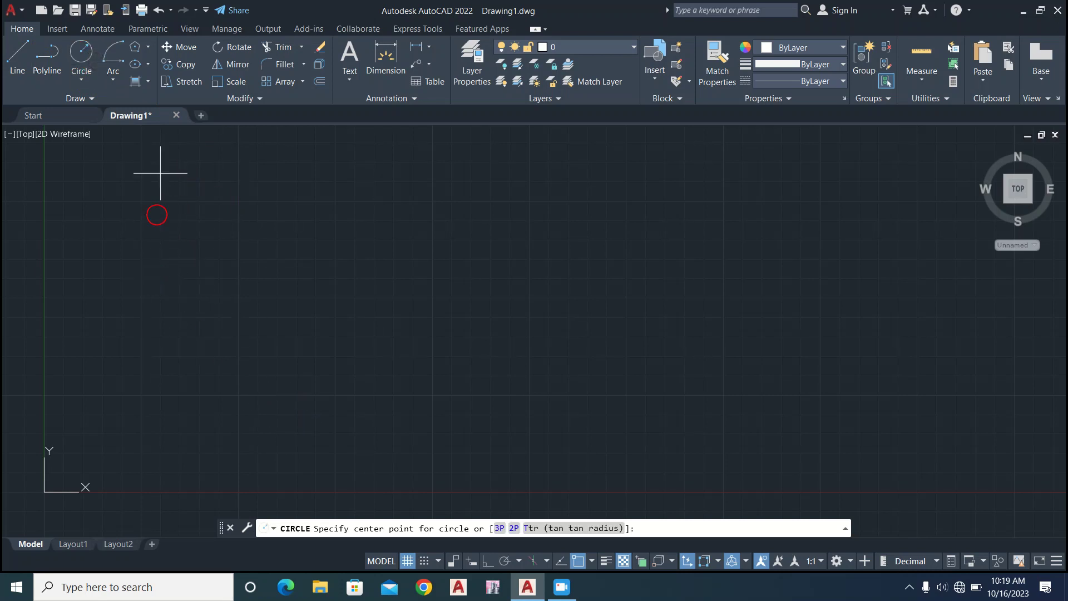
{"action": "left_click", "coordinate": [150, 277]}
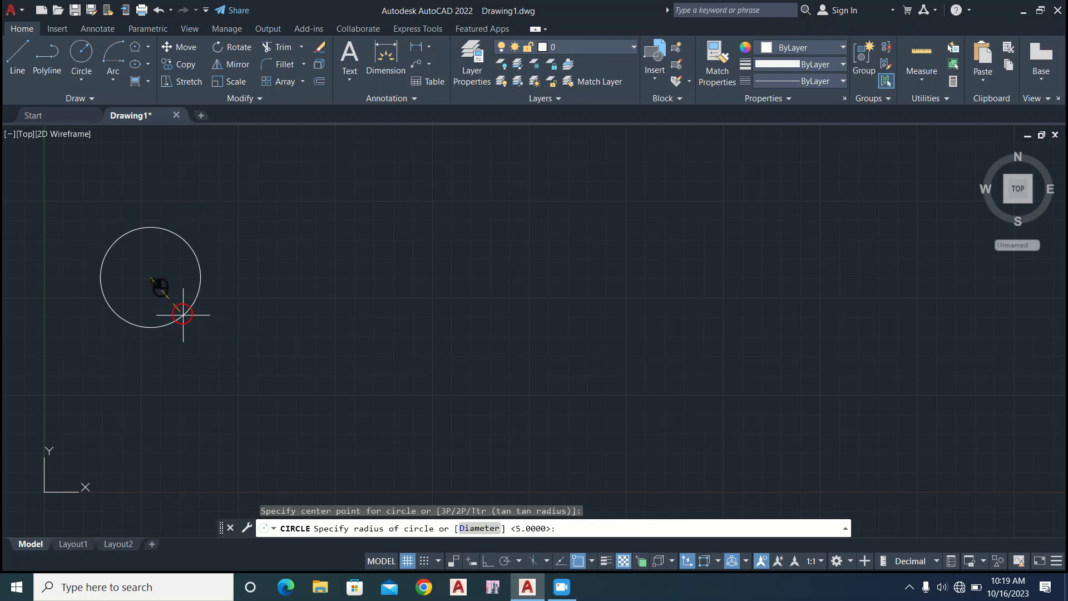
{"action": "left_click", "coordinate": [178, 329]}
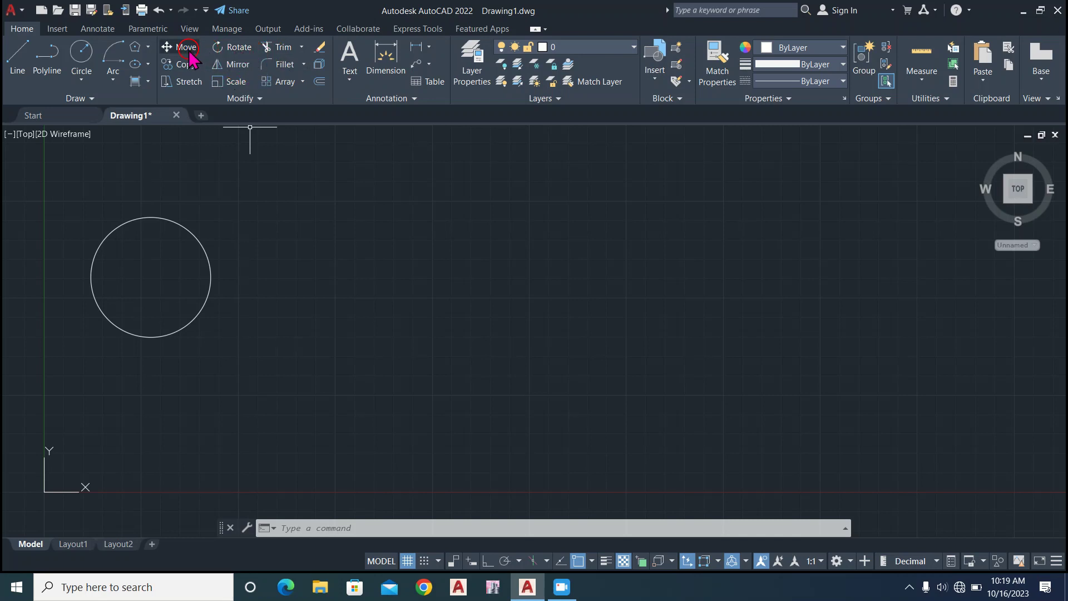
Move the circle from its center point to the far end of the drawing area, away from the Y axis.
{"action": "left_click", "coordinate": [160, 219]}
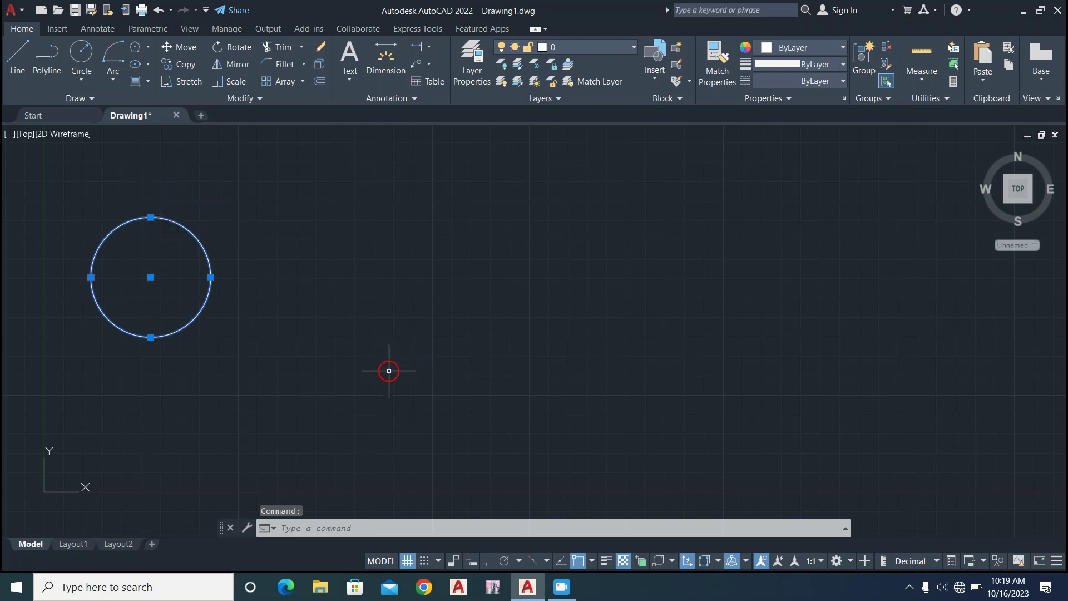
{"action": "left_click", "coordinate": [174, 51]}
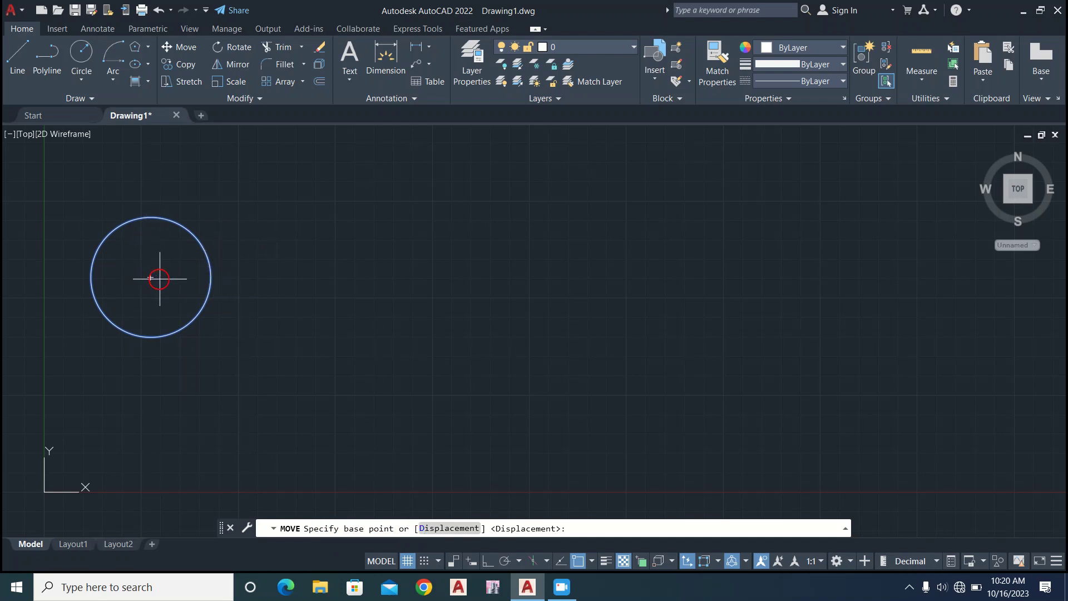
{"action": "left_click", "coordinate": [150, 277]}
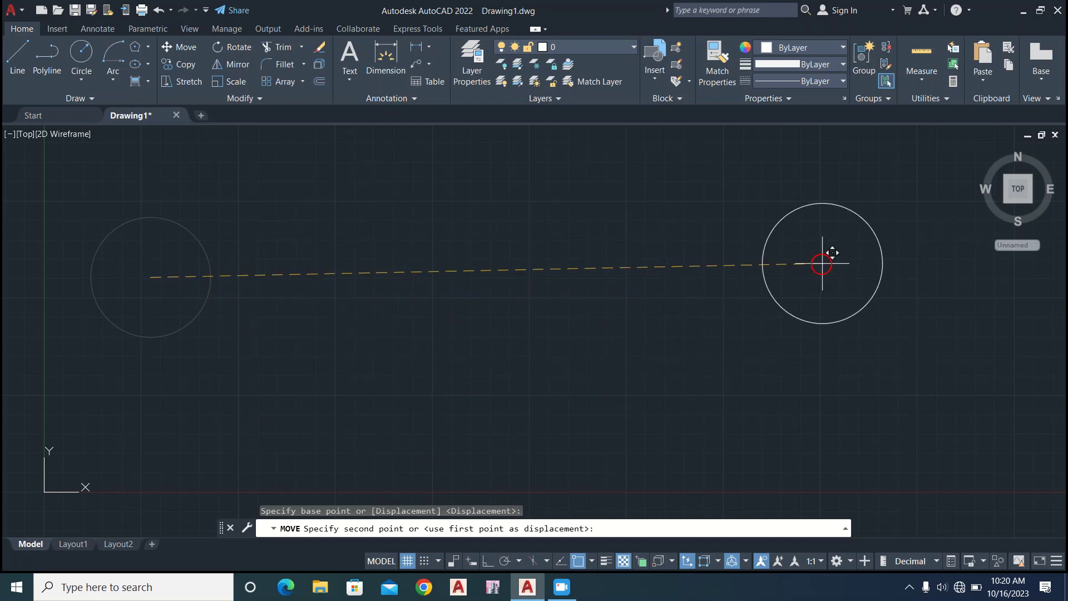
{"action": "left_click", "coordinate": [821, 259]}
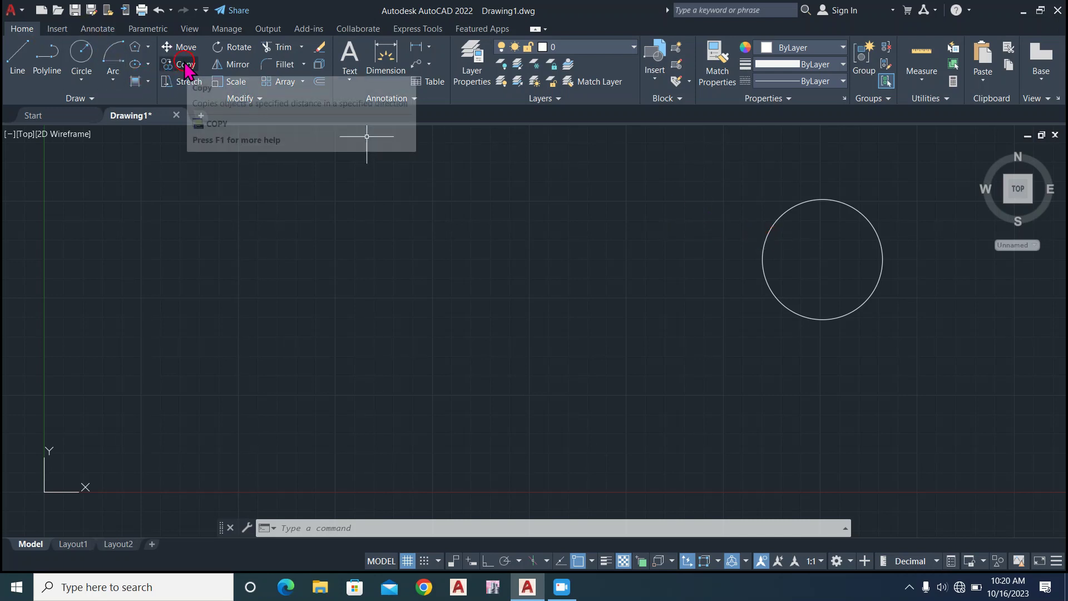
Copy the circle from its center point and place many overlapping copies across the drawing area between it and the Y axis.
{"action": "left_click", "coordinate": [858, 179]}
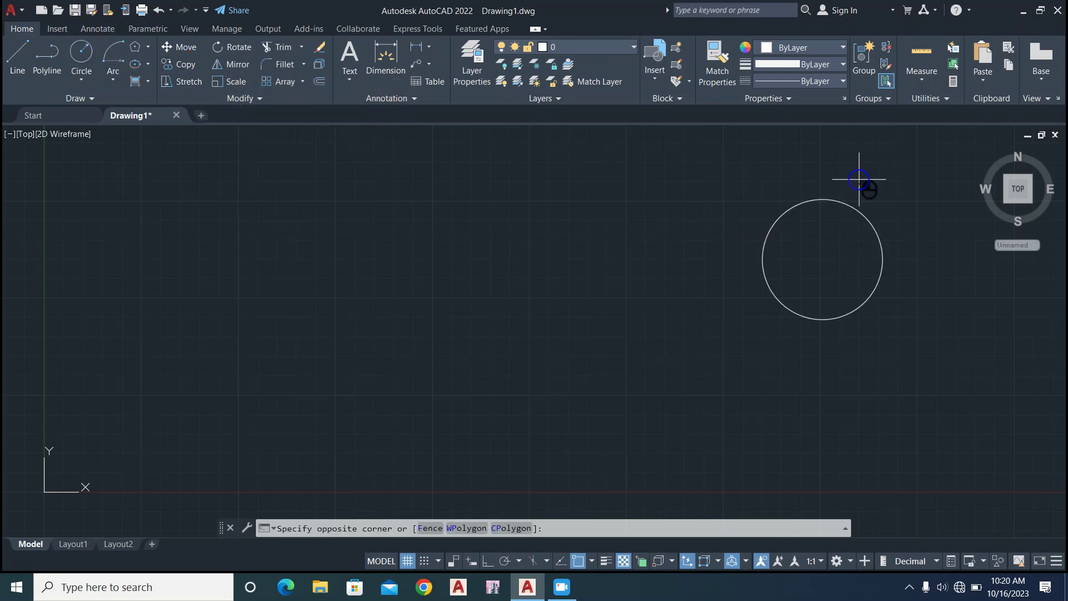
{"action": "left_click", "coordinate": [697, 313]}
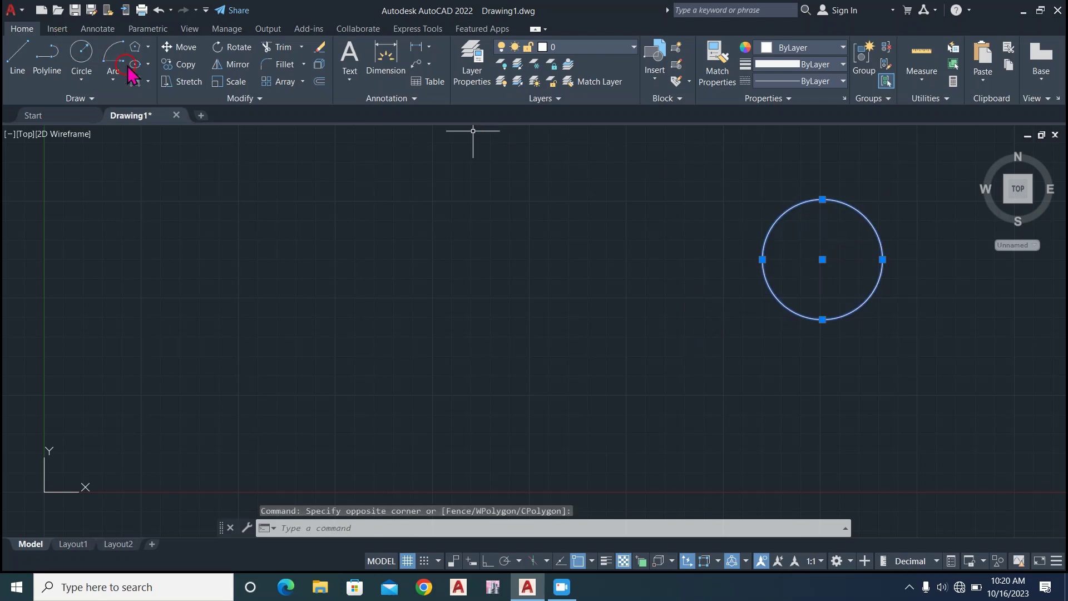
{"action": "left_click", "coordinate": [198, 65]}
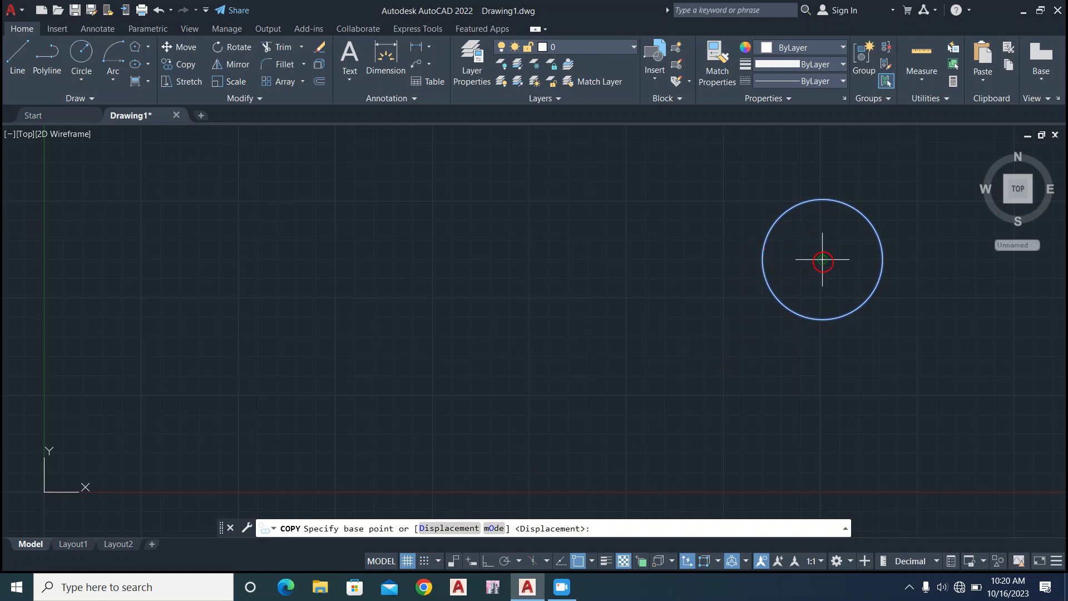
{"action": "left_click", "coordinate": [823, 261]}
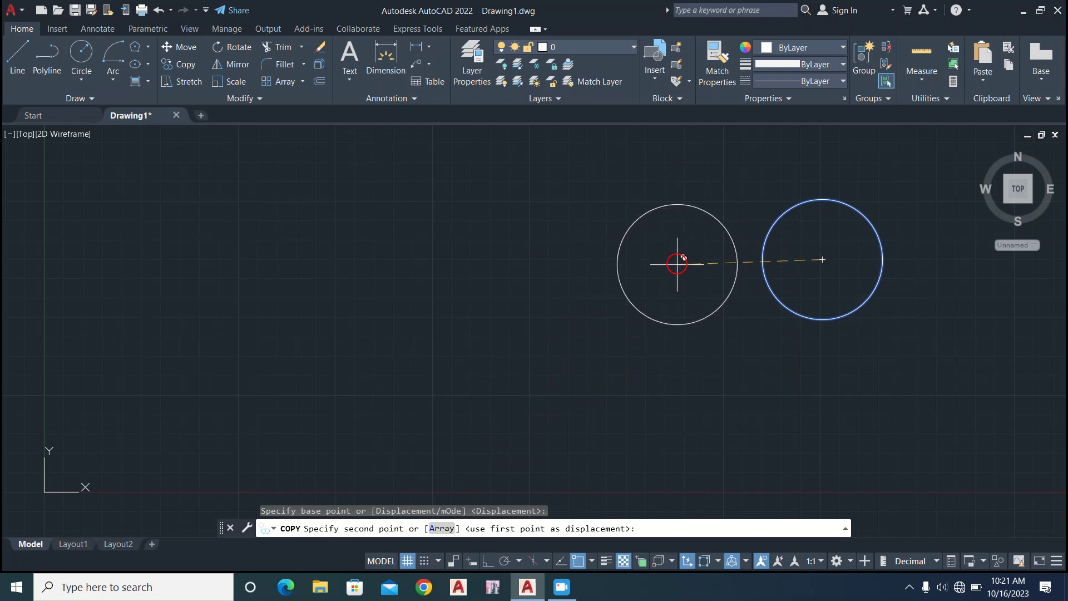
{"action": "left_click", "coordinate": [677, 263]}
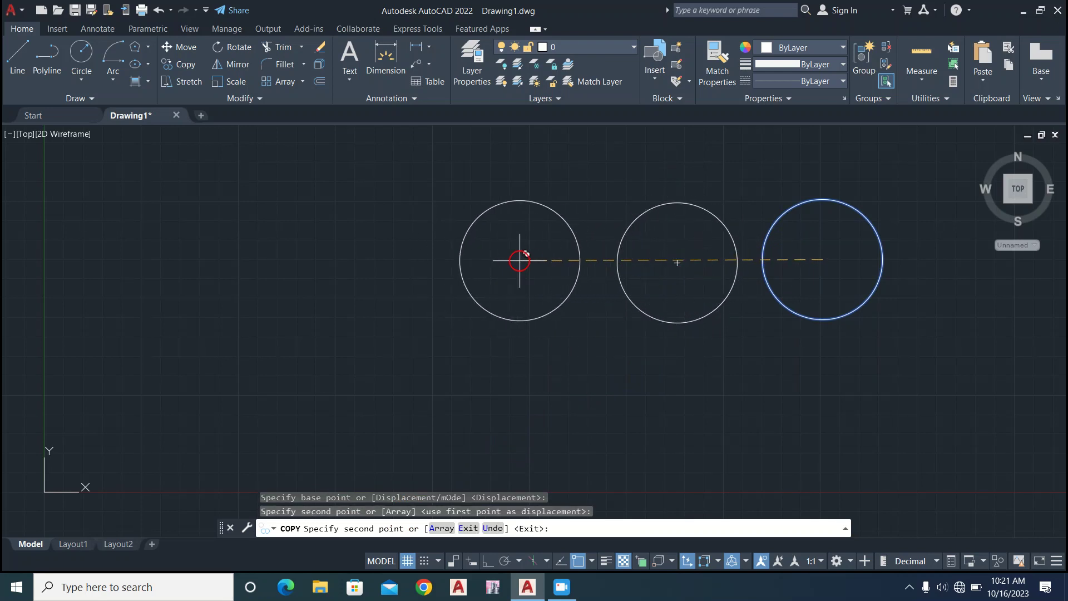
{"action": "left_click", "coordinate": [520, 261]}
{"action": "left_click", "coordinate": [320, 250]}
{"action": "left_click", "coordinate": [275, 361]}
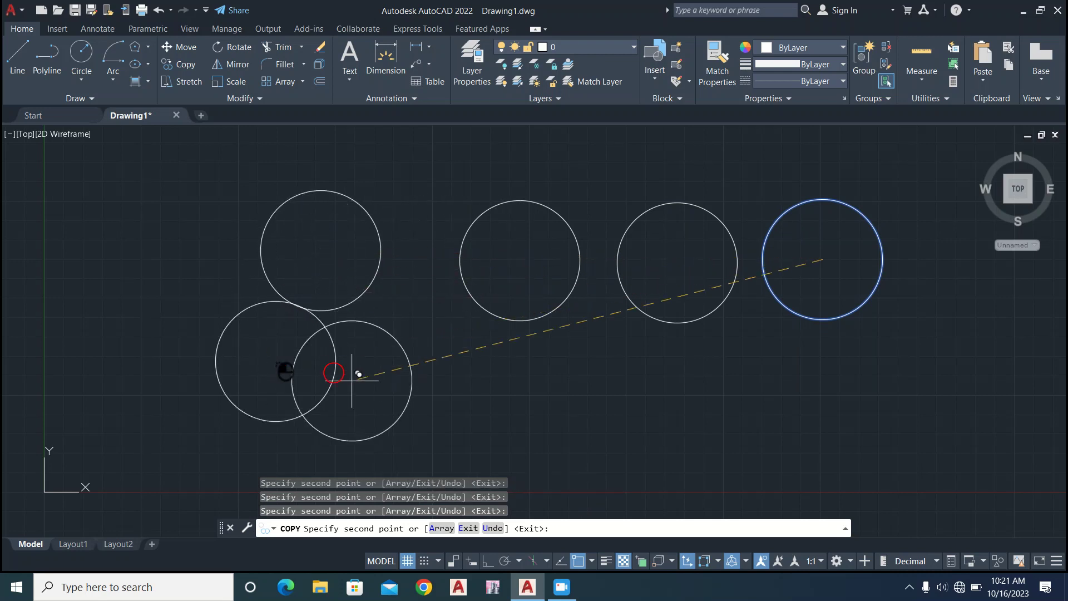
{"action": "left_click", "coordinate": [477, 388]}
{"action": "left_click", "coordinate": [352, 302]}
{"action": "left_click", "coordinate": [293, 290]}
{"action": "left_click", "coordinate": [233, 292]}
{"action": "left_click", "coordinate": [448, 405]}
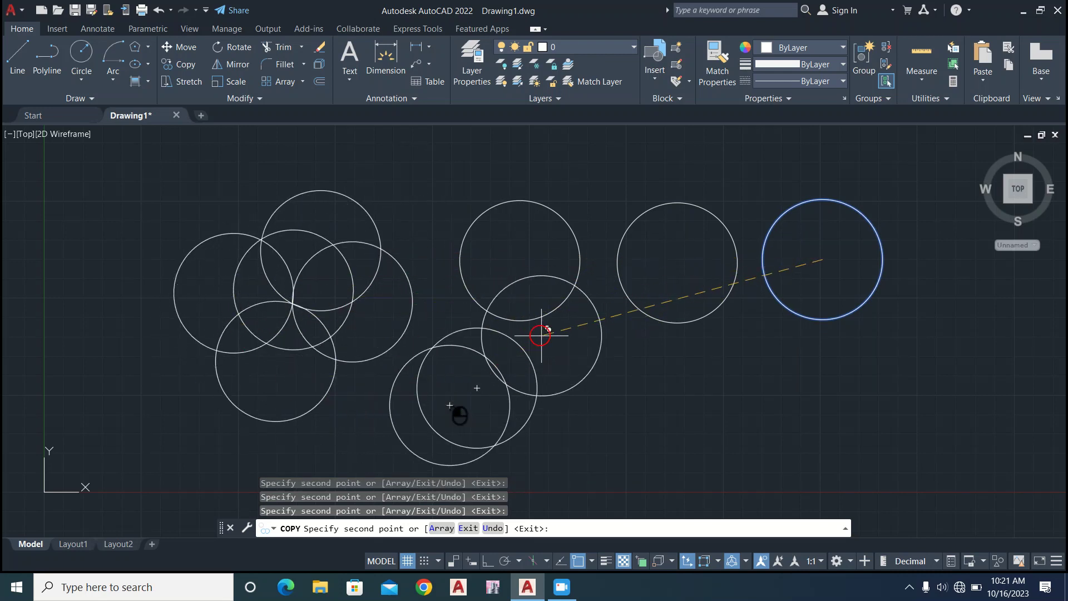
{"action": "left_click", "coordinate": [612, 300]}
{"action": "left_click", "coordinate": [505, 227]}
{"action": "left_click", "coordinate": [244, 229]}
{"action": "left_click", "coordinate": [430, 274]}
{"action": "left_click", "coordinate": [417, 216]}
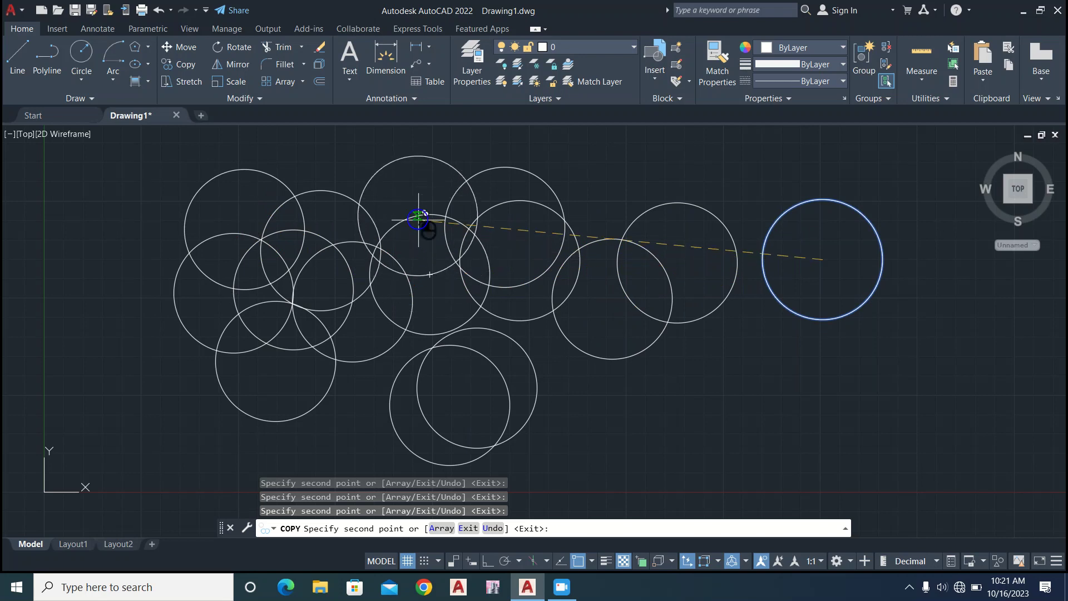
{"action": "left_click", "coordinate": [185, 227]}
{"action": "left_click", "coordinate": [150, 320]}
{"action": "left_click", "coordinate": [153, 401]}
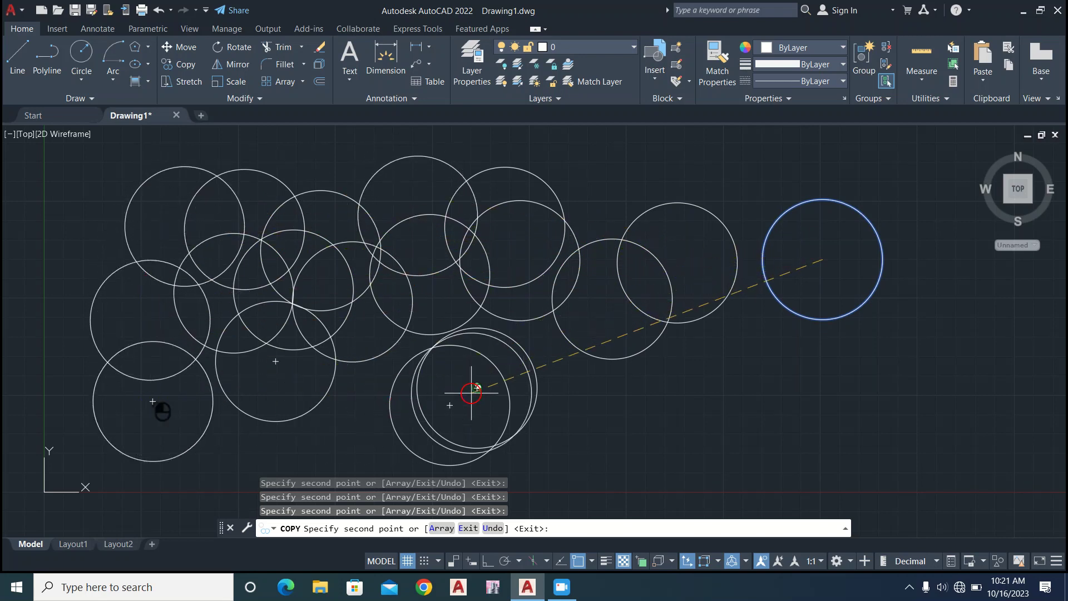
{"action": "left_click", "coordinate": [603, 381]}
{"action": "left_click", "coordinate": [671, 335]}
{"action": "left_click", "coordinate": [678, 154]}
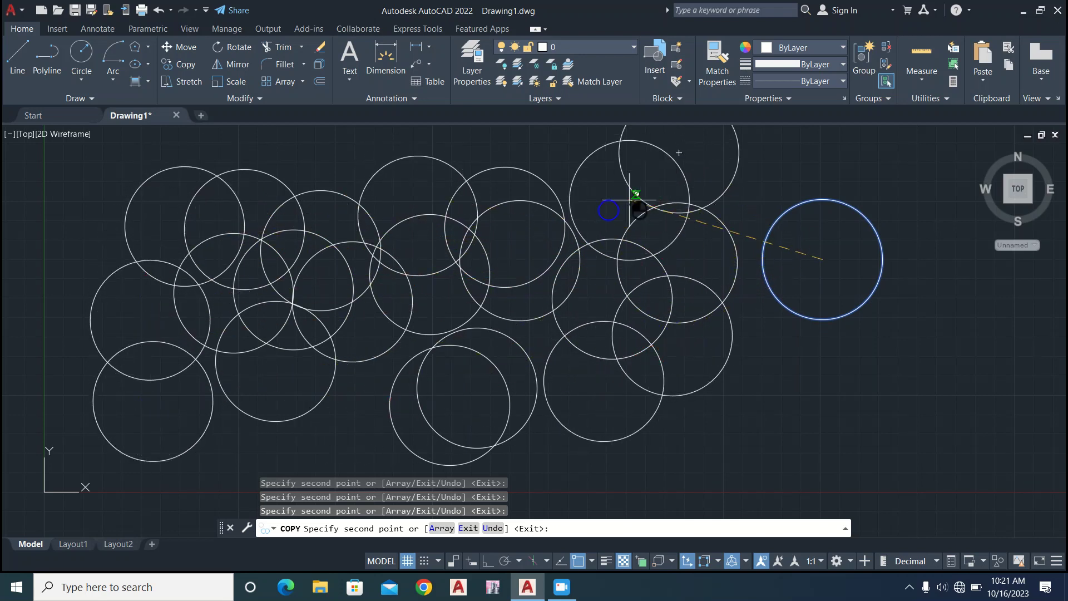
{"action": "left_click", "coordinate": [629, 200]}
{"action": "left_click", "coordinate": [329, 171]}
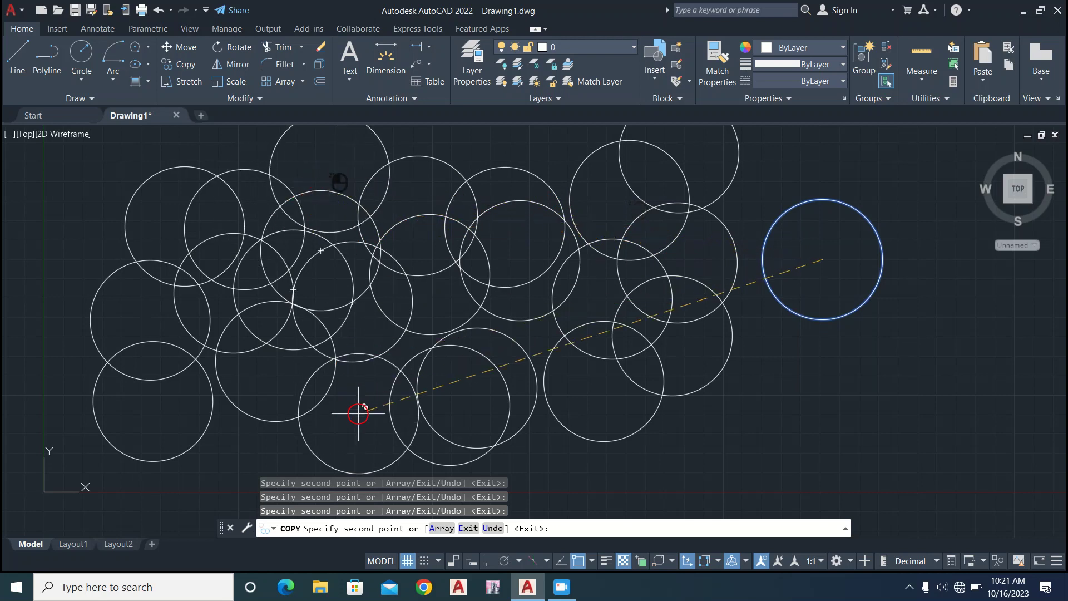
{"action": "left_click", "coordinate": [359, 413]}
{"action": "left_click", "coordinate": [261, 443]}
{"action": "left_click", "coordinate": [222, 426]}
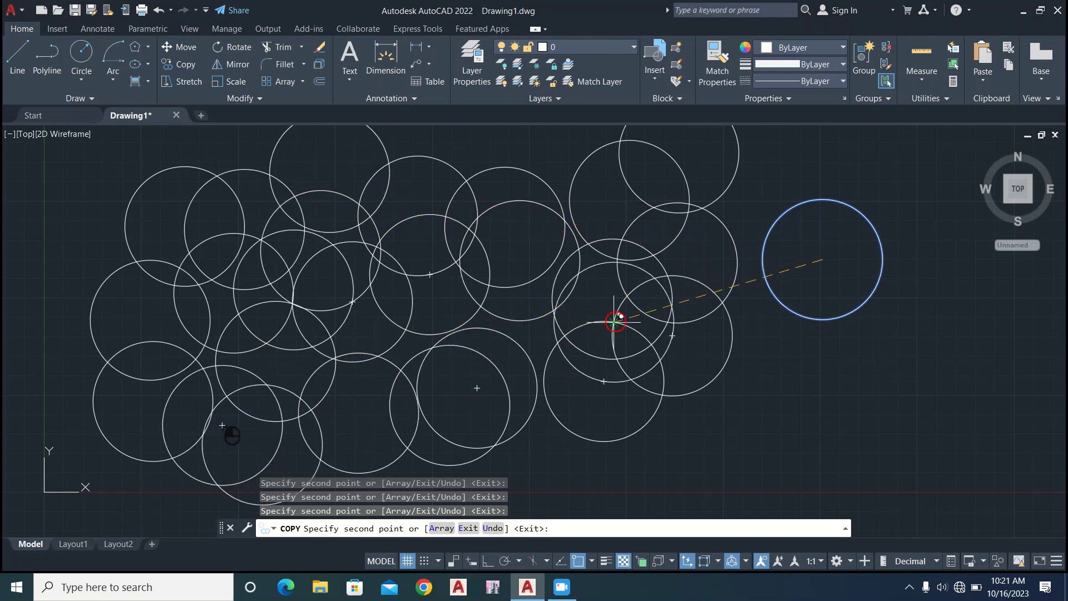
{"action": "key", "text": "Escape"}
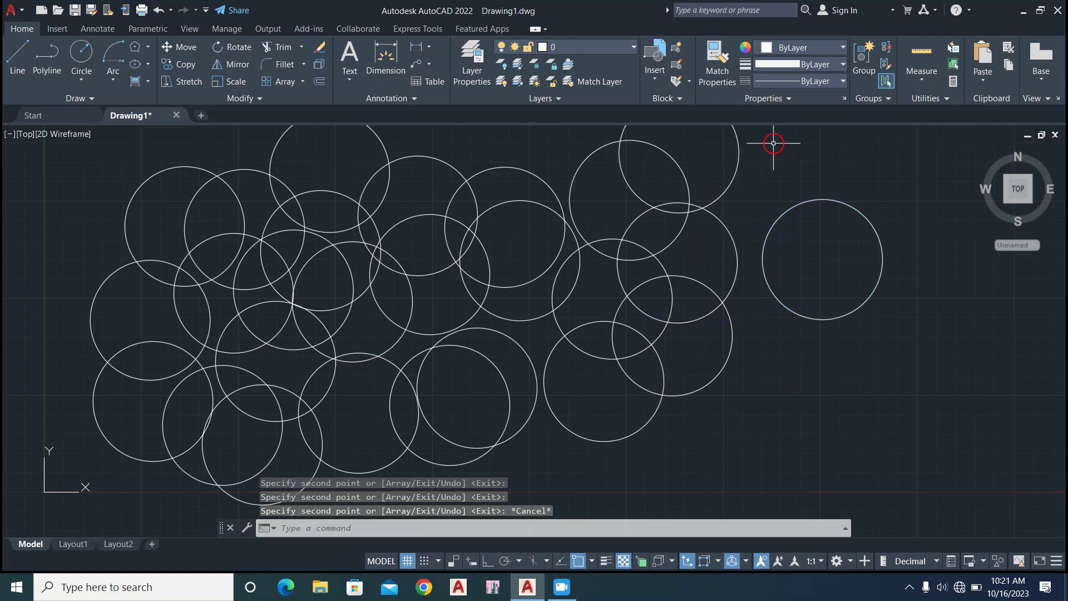
Select all the copied circles with a crossing window, leaving out the original circle, and delete them.
{"action": "left_click", "coordinate": [746, 141]}
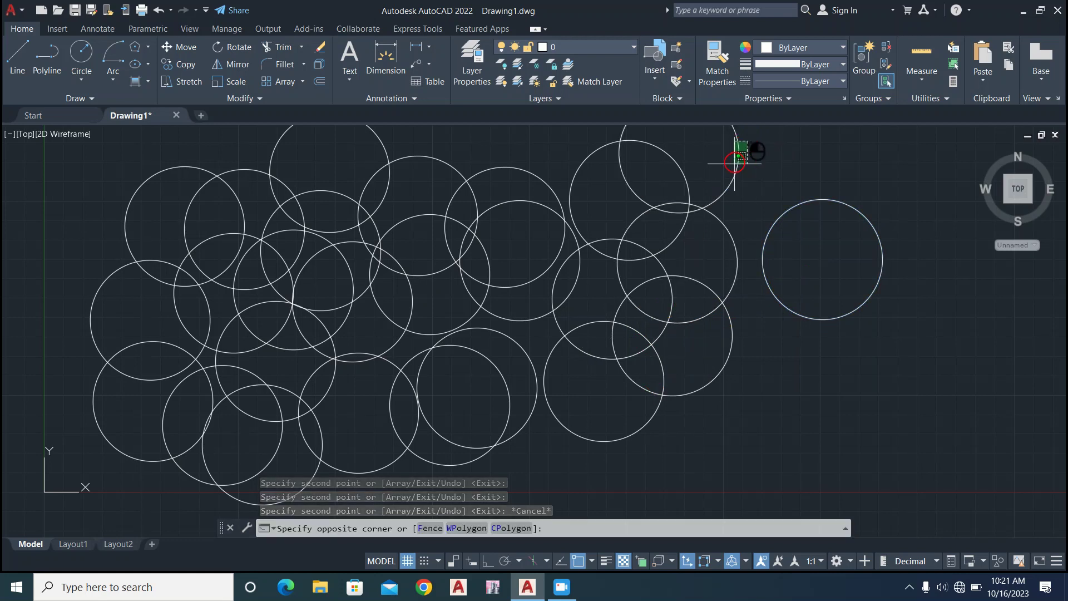
{"action": "left_click", "coordinate": [90, 473]}
{"action": "key", "text": "Delete"}
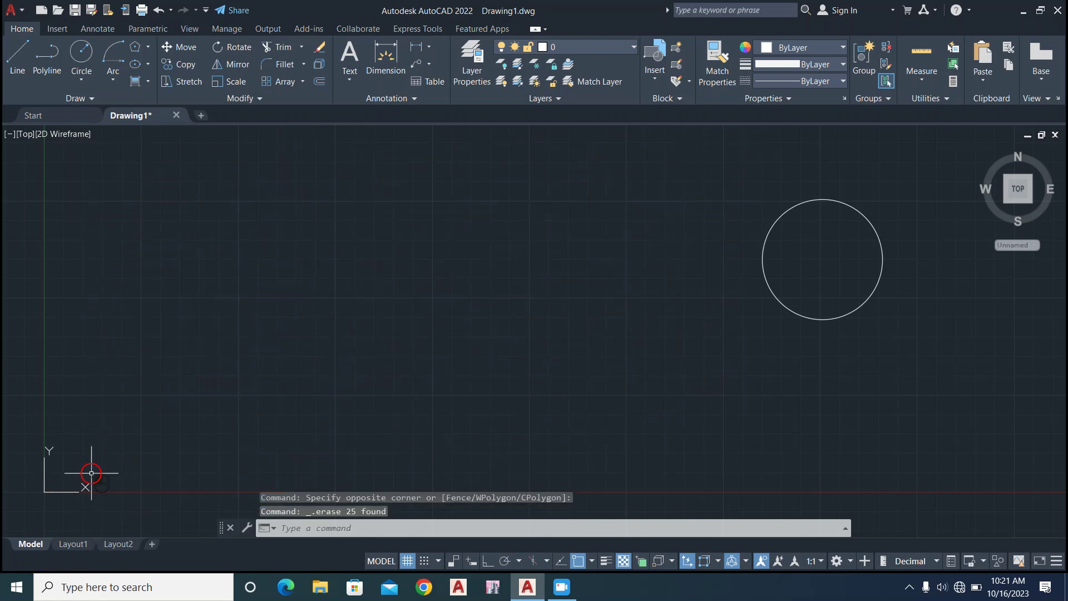
{"action": "left_click", "coordinate": [196, 83]}
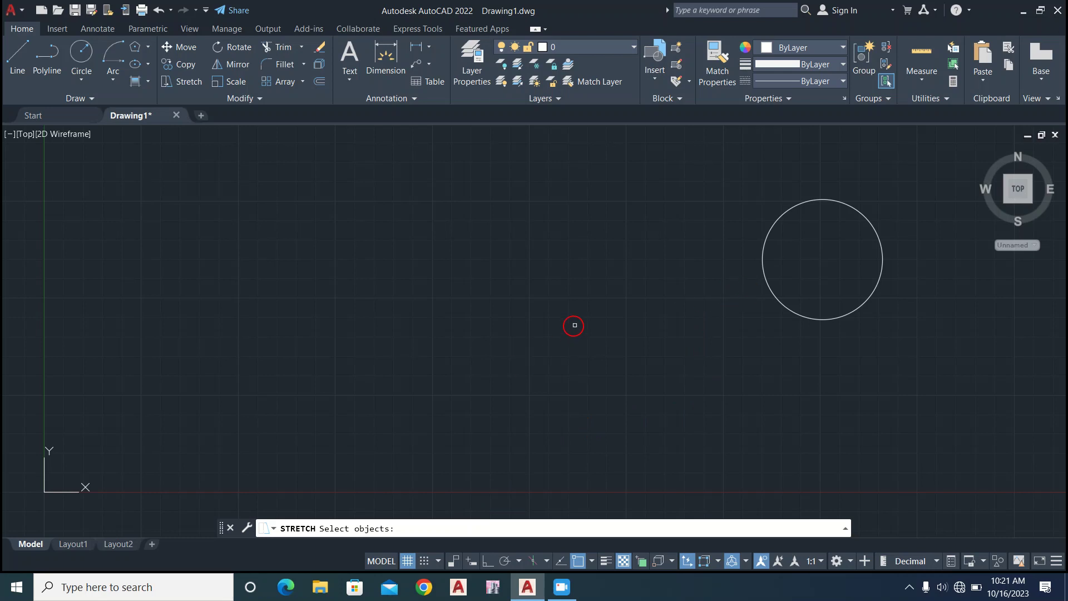
{"action": "key", "text": "Escape"}
{"action": "key", "text": "Escape"}
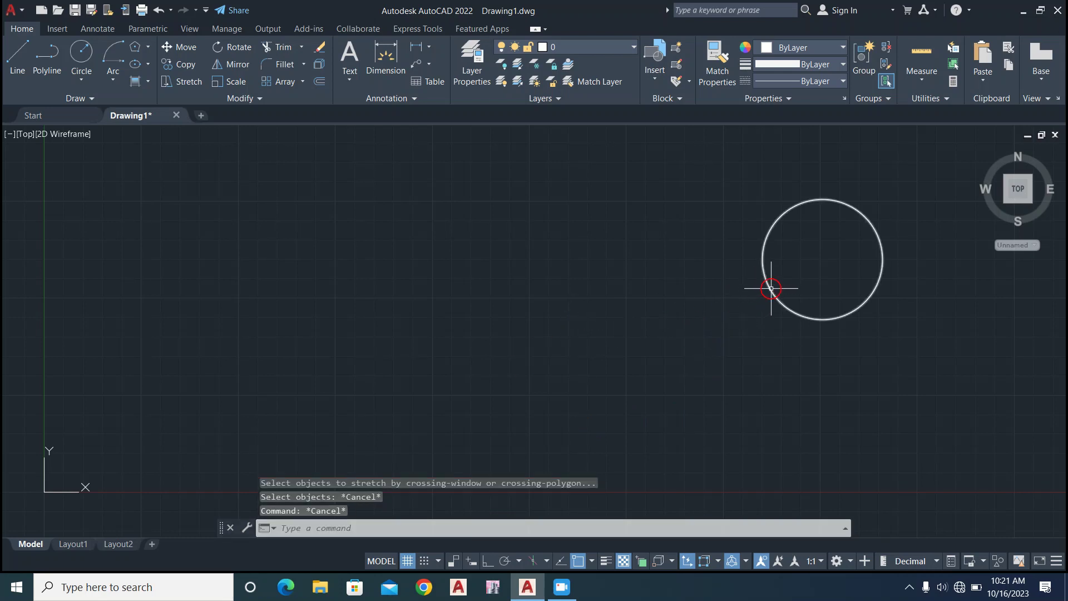
Stretch the circle from its center point to a new position closer to the Y axis, near the middle of the drawing area.
{"action": "left_click", "coordinate": [773, 288]}
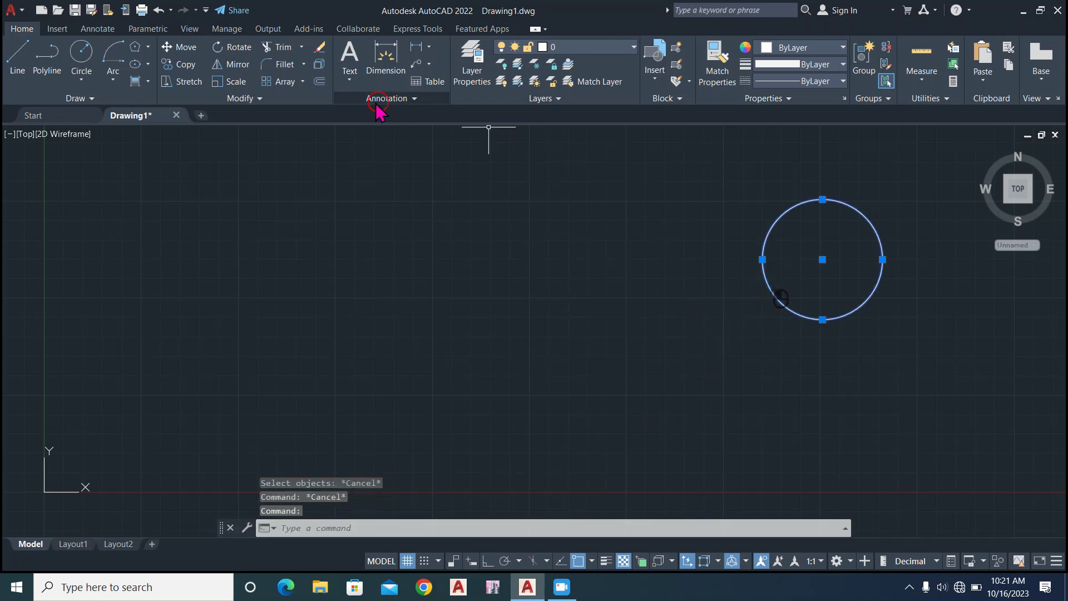
{"action": "left_click", "coordinate": [190, 83]}
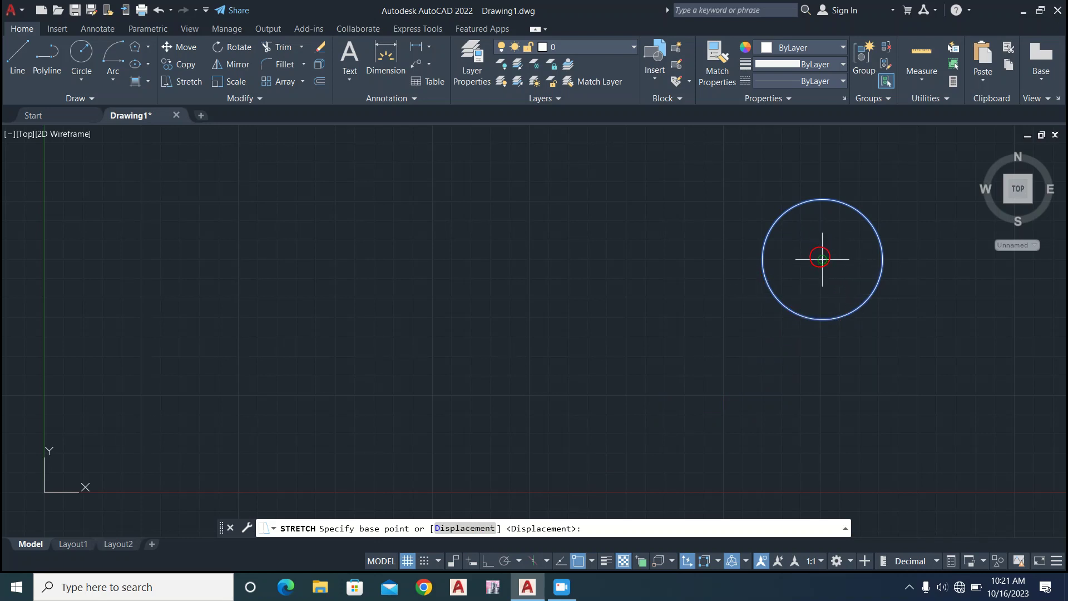
{"action": "left_click", "coordinate": [822, 259]}
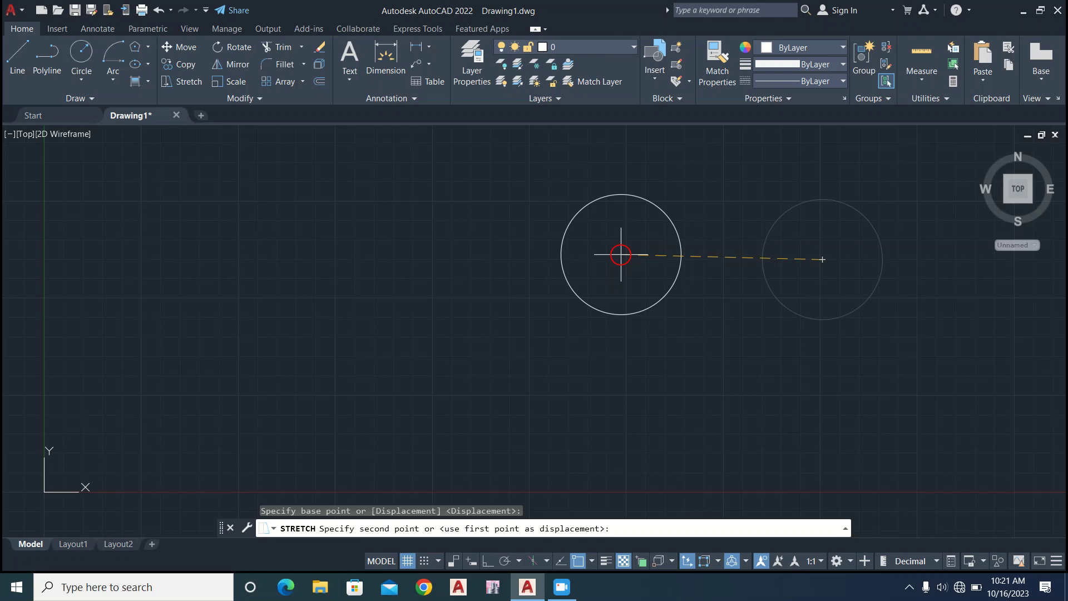
{"action": "left_click", "coordinate": [621, 255]}
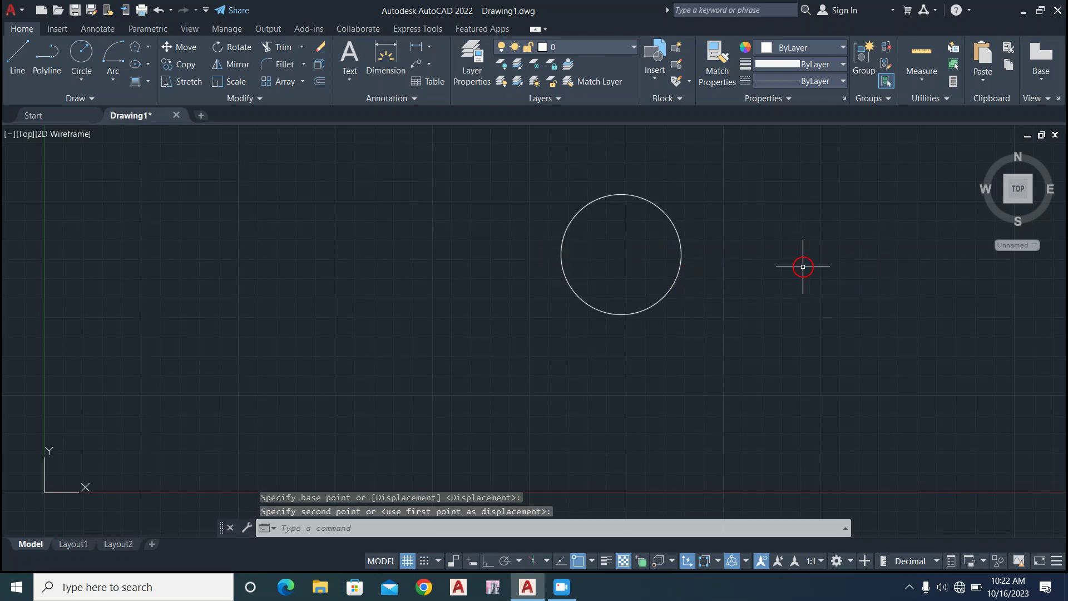
Resize the circle by its quadrant grip, first shrinking it, greatly enlarging it, and finally settling on a moderately larger radius than the original.
{"action": "left_click", "coordinate": [641, 261]}
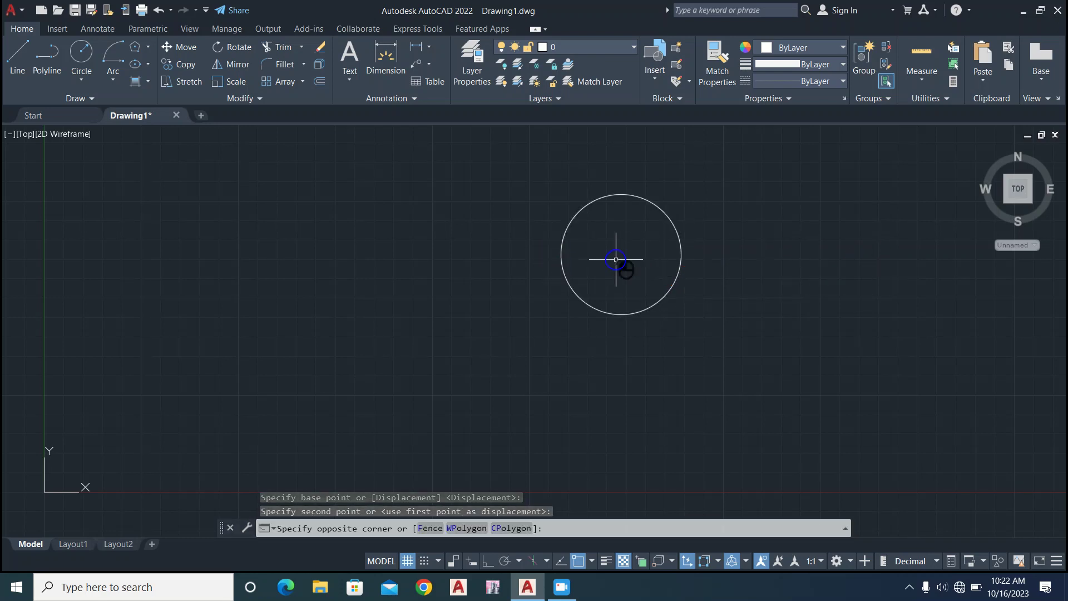
{"action": "left_click", "coordinate": [617, 257]}
{"action": "left_click", "coordinate": [680, 254]}
{"action": "left_click", "coordinate": [680, 254]}
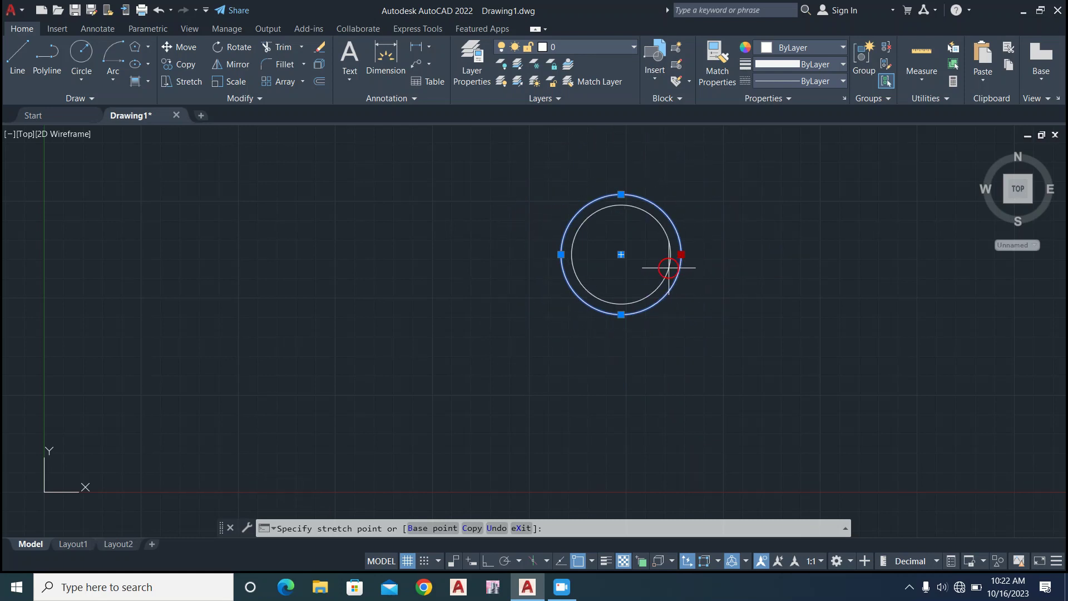
{"action": "left_click", "coordinate": [671, 254]}
{"action": "left_click", "coordinate": [671, 255]}
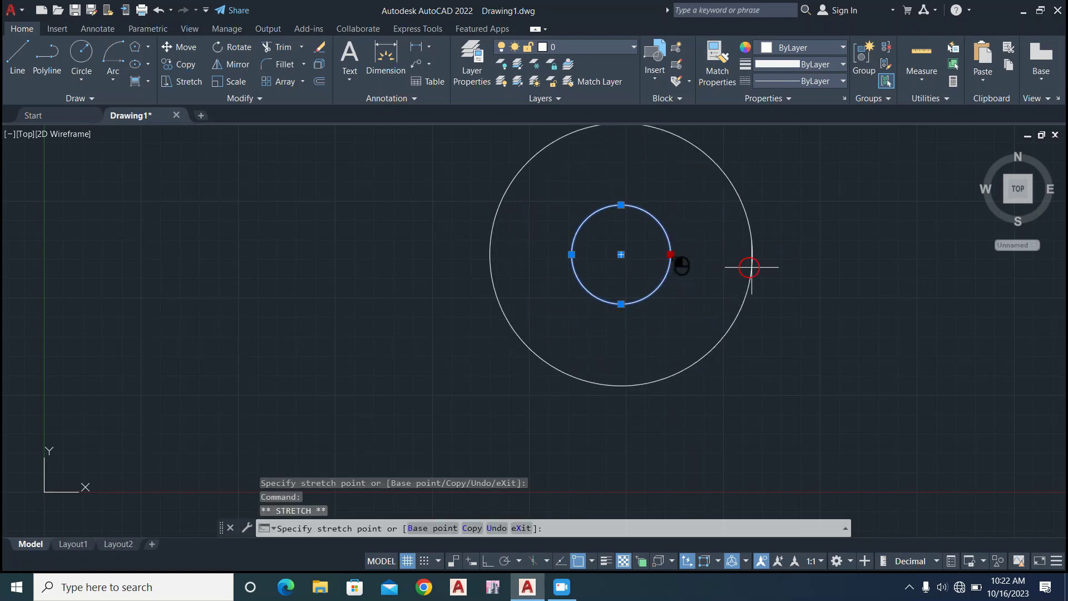
{"action": "left_click", "coordinate": [757, 254]}
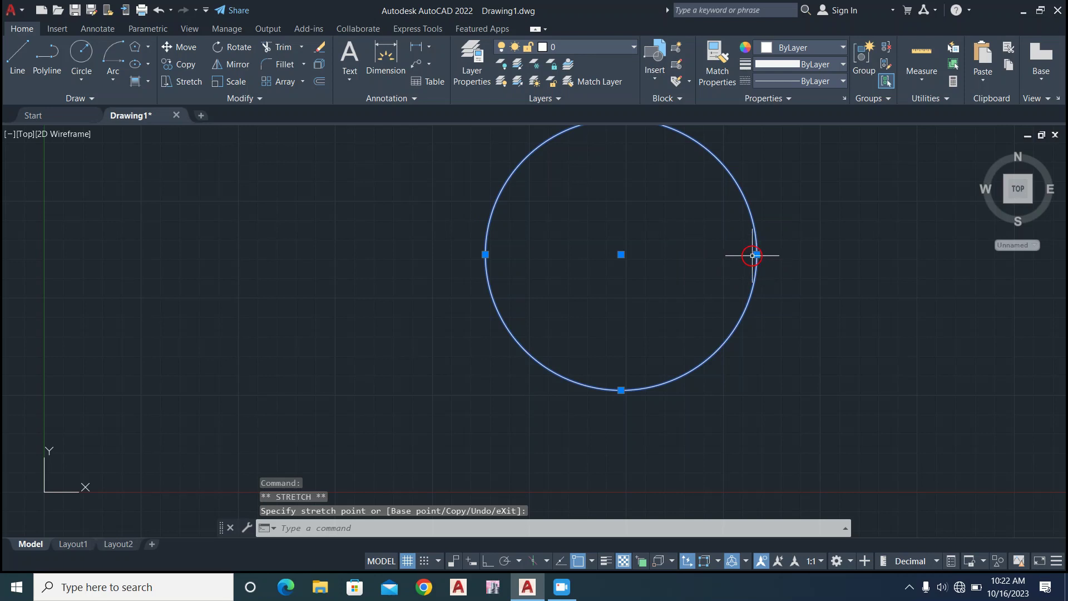
{"action": "left_click", "coordinate": [753, 255]}
{"action": "left_click", "coordinate": [702, 263]}
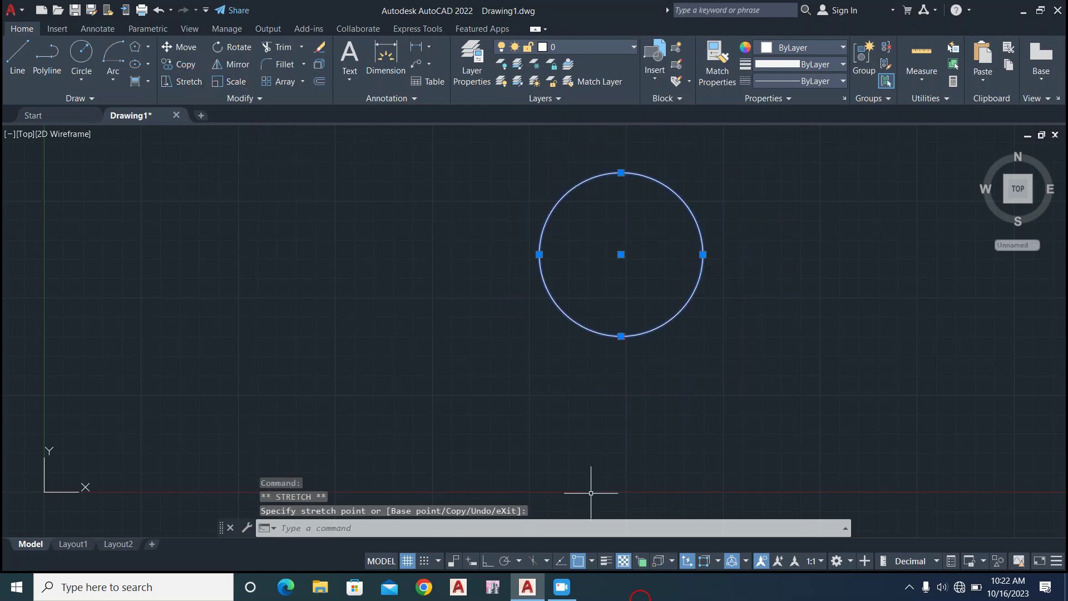
{"action": "left_click", "coordinate": [563, 585]}
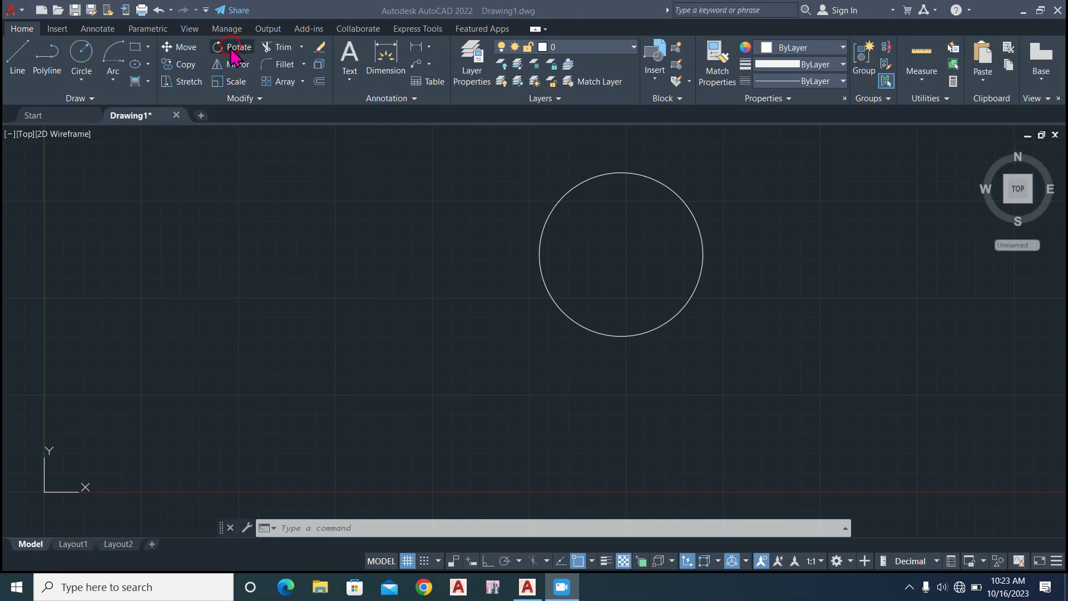
Draw a narrow, upright rectangle by two opposite corners between the Y axis and the circle.
{"action": "left_click", "coordinate": [148, 46]}
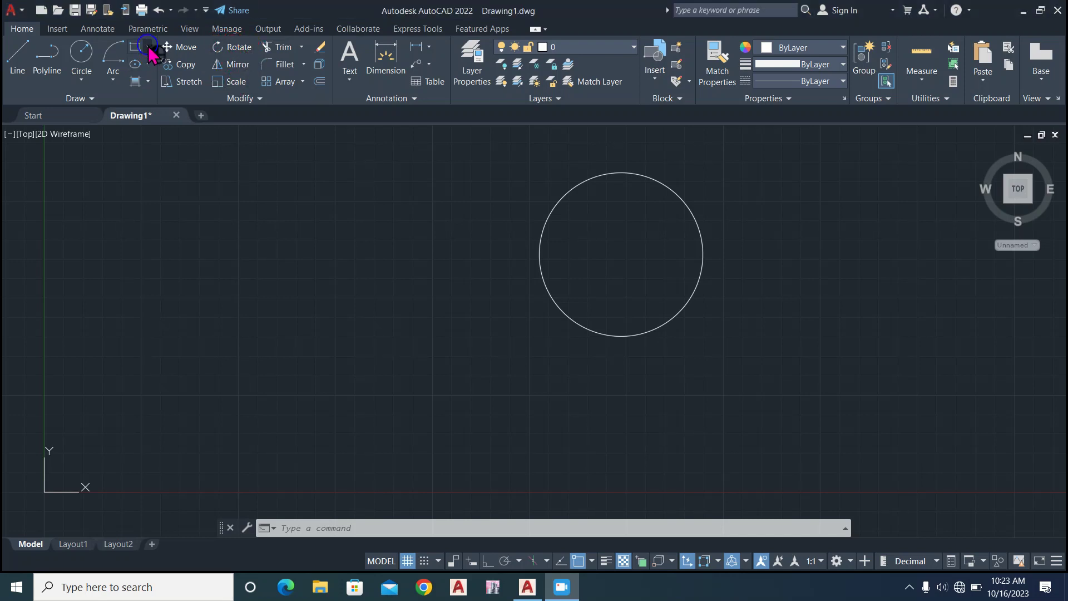
{"action": "left_click", "coordinate": [148, 47]}
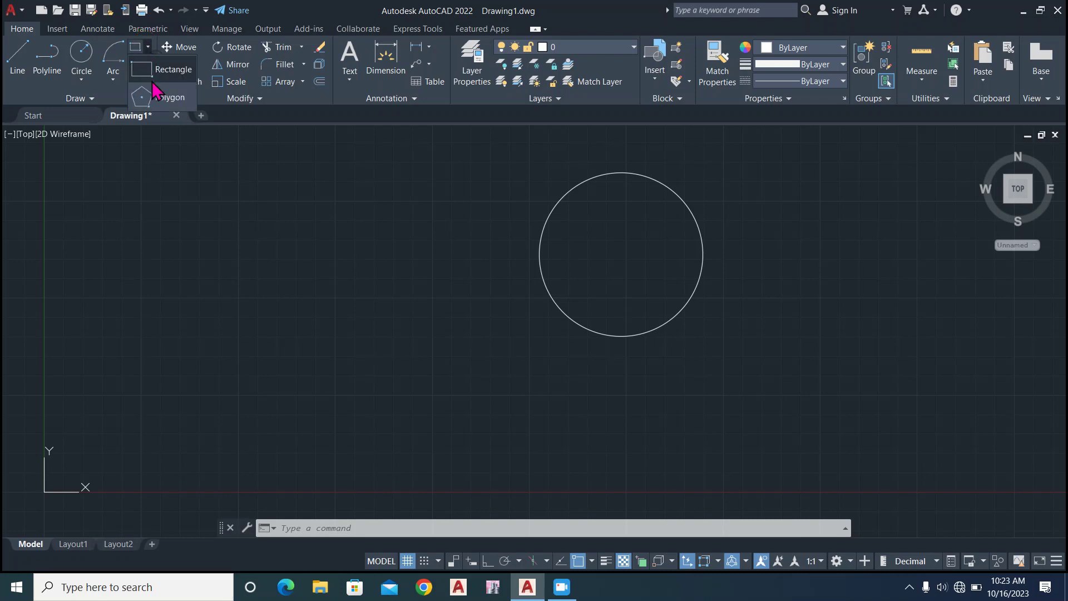
{"action": "left_click", "coordinate": [162, 71]}
{"action": "left_click", "coordinate": [342, 215]}
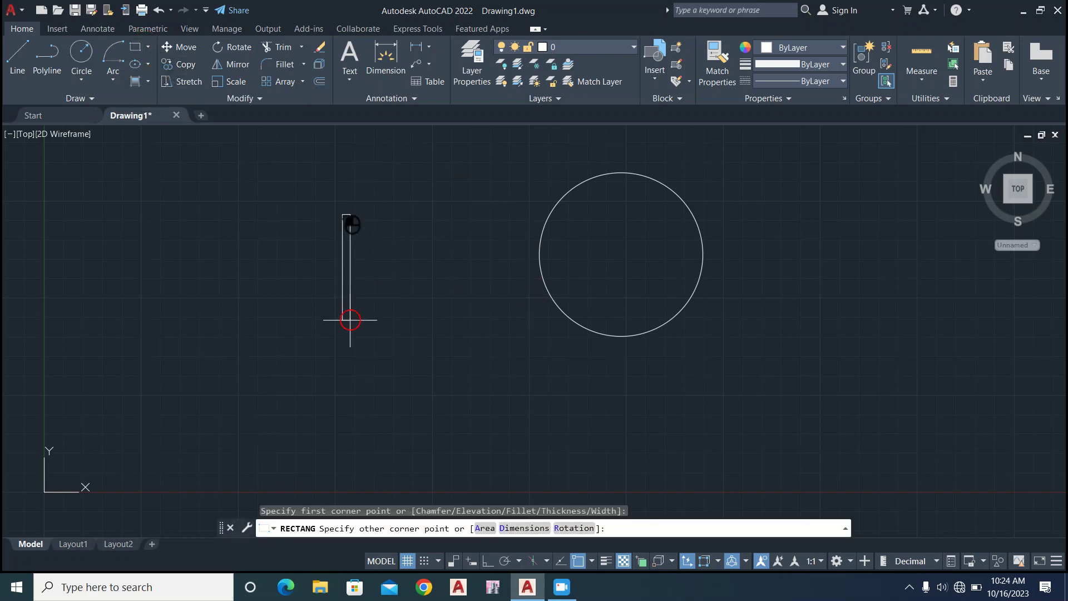
{"action": "left_click", "coordinate": [374, 366]}
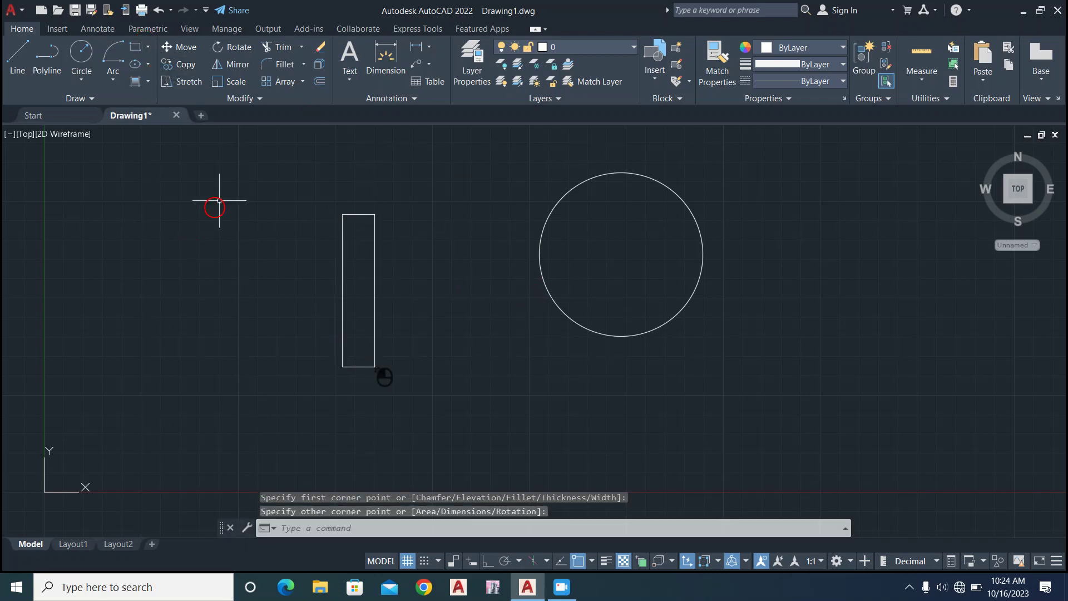
Rotate the rectangle by -90 degrees about its lower-left corner.
{"action": "left_click", "coordinate": [373, 258]}
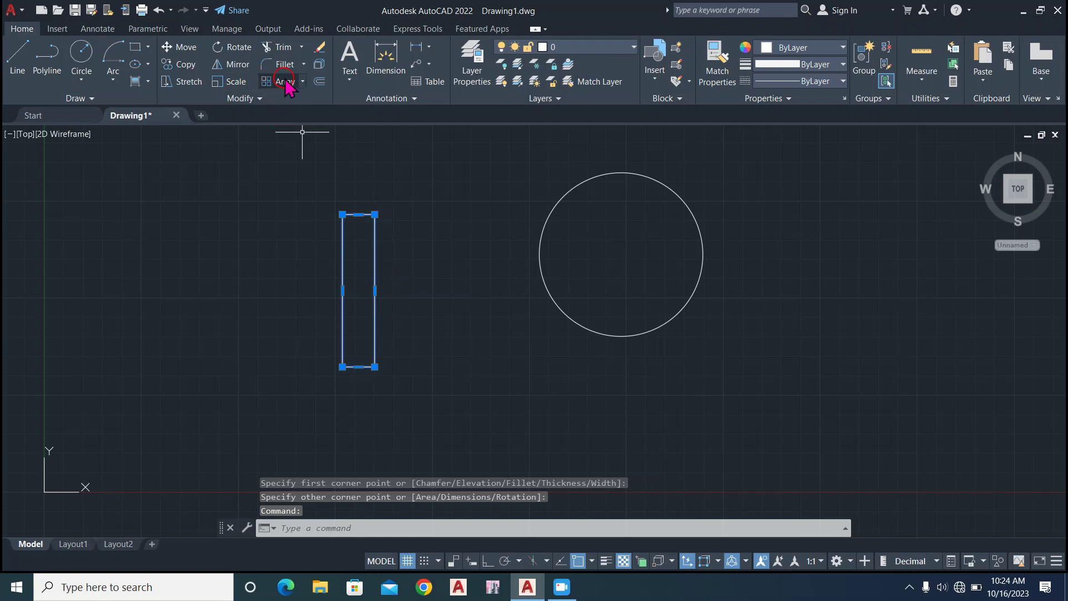
{"action": "left_click", "coordinate": [230, 50]}
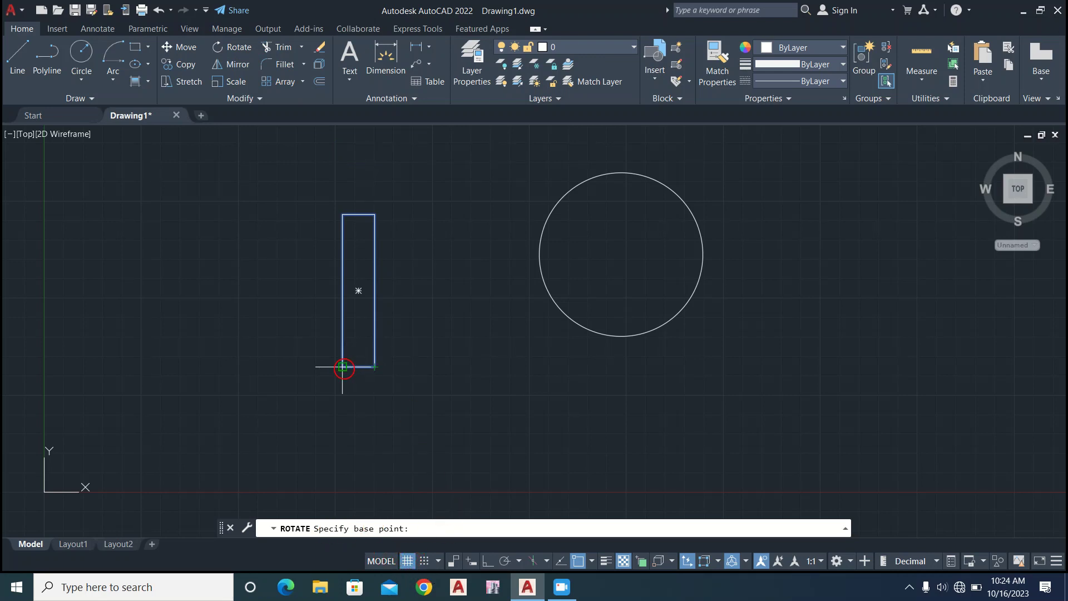
{"action": "left_click", "coordinate": [342, 366]}
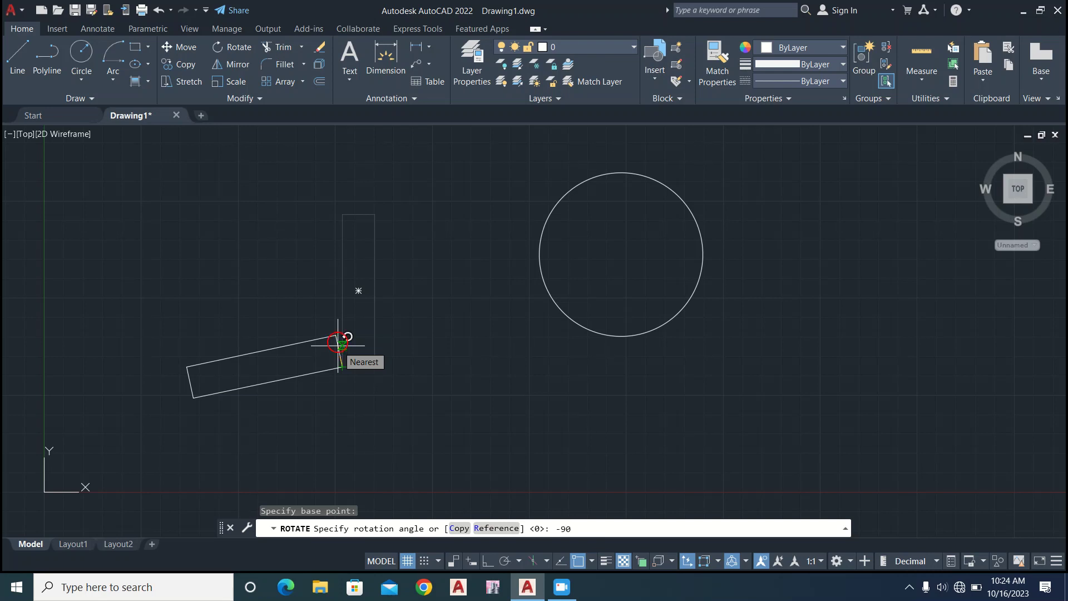
{"action": "key", "text": "Return"}
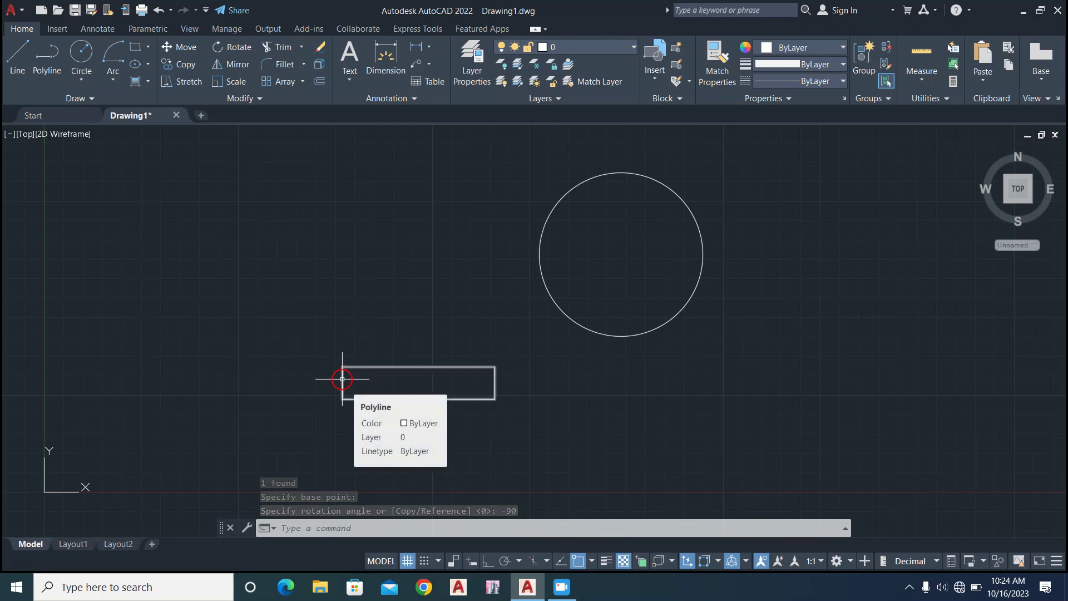
{"action": "left_click", "coordinate": [342, 378]}
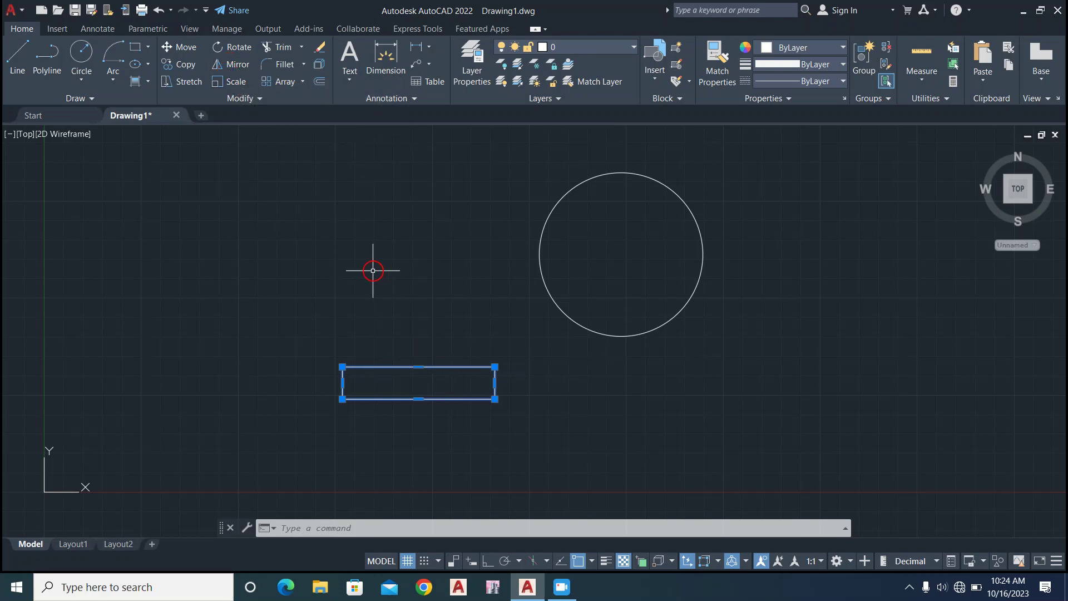
{"action": "key", "text": "Escape"}
{"action": "left_click", "coordinate": [407, 367]}
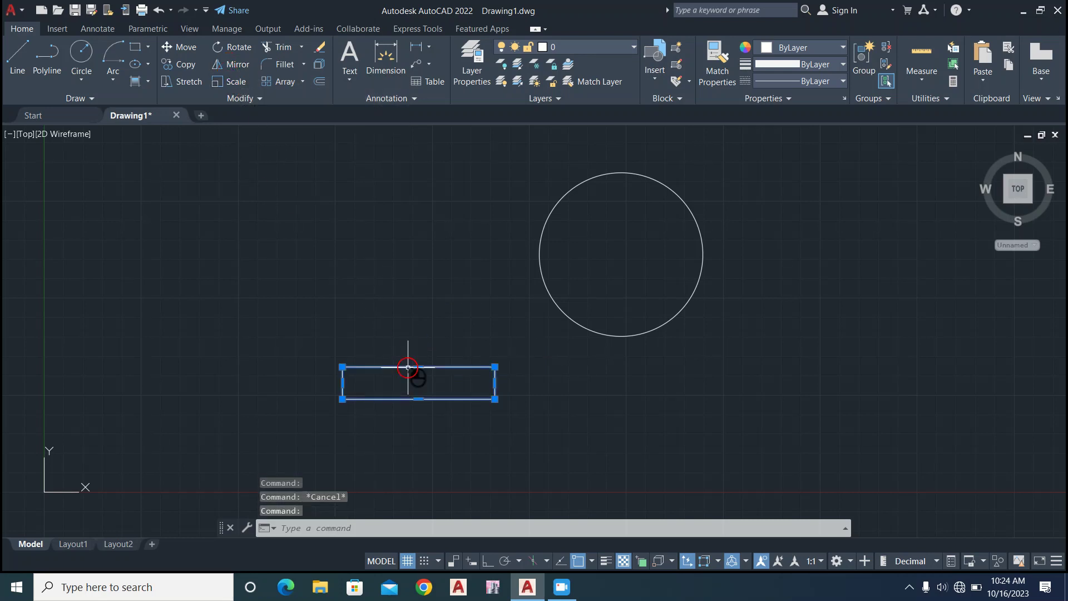
{"action": "left_click", "coordinate": [234, 65]}
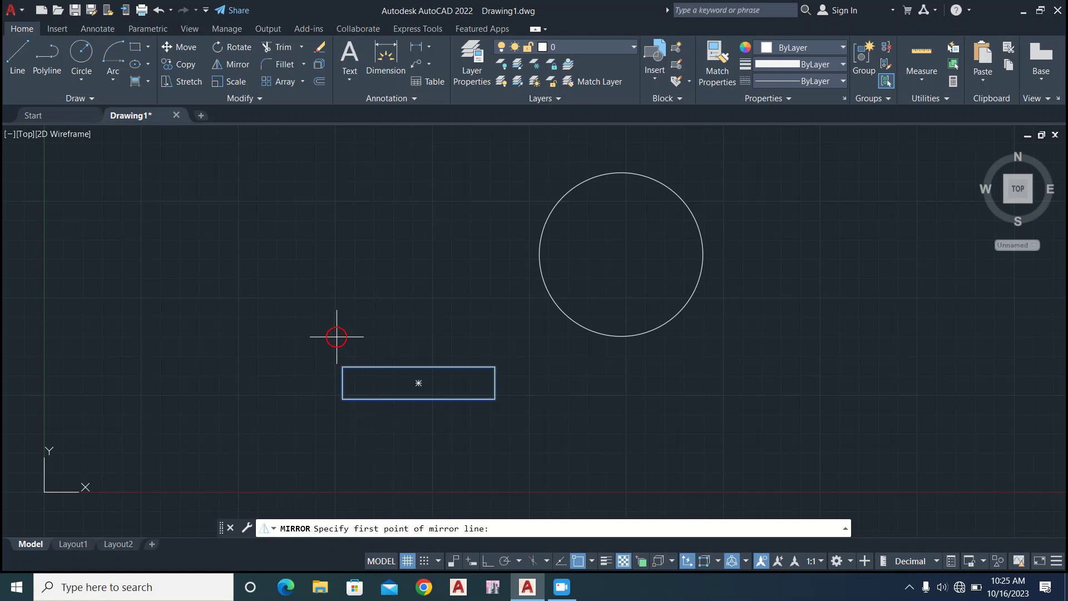
{"action": "left_click", "coordinate": [336, 336]}
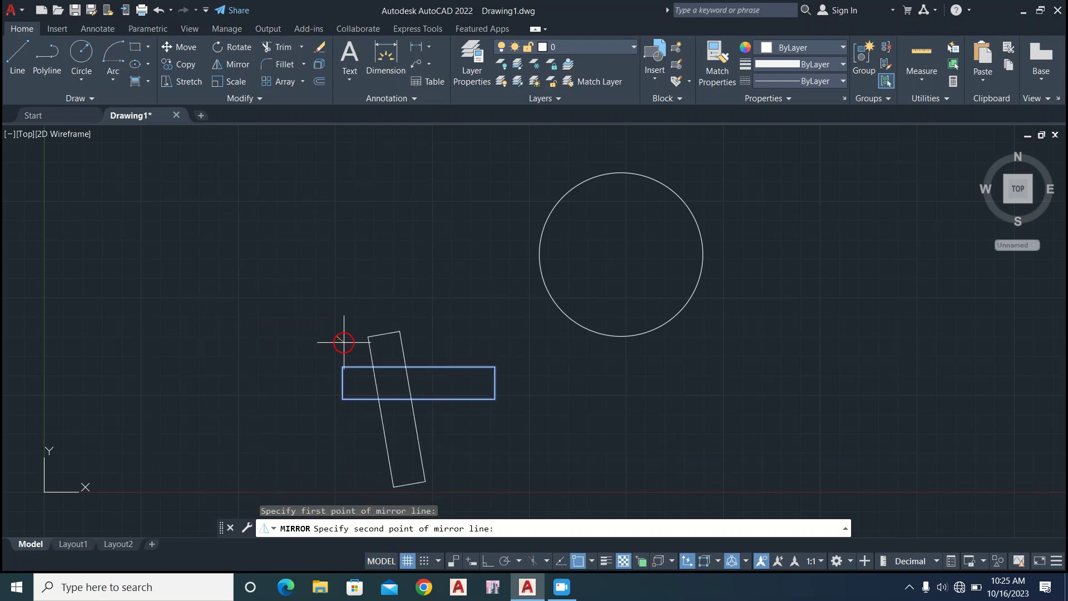
{"action": "left_click", "coordinate": [232, 377]}
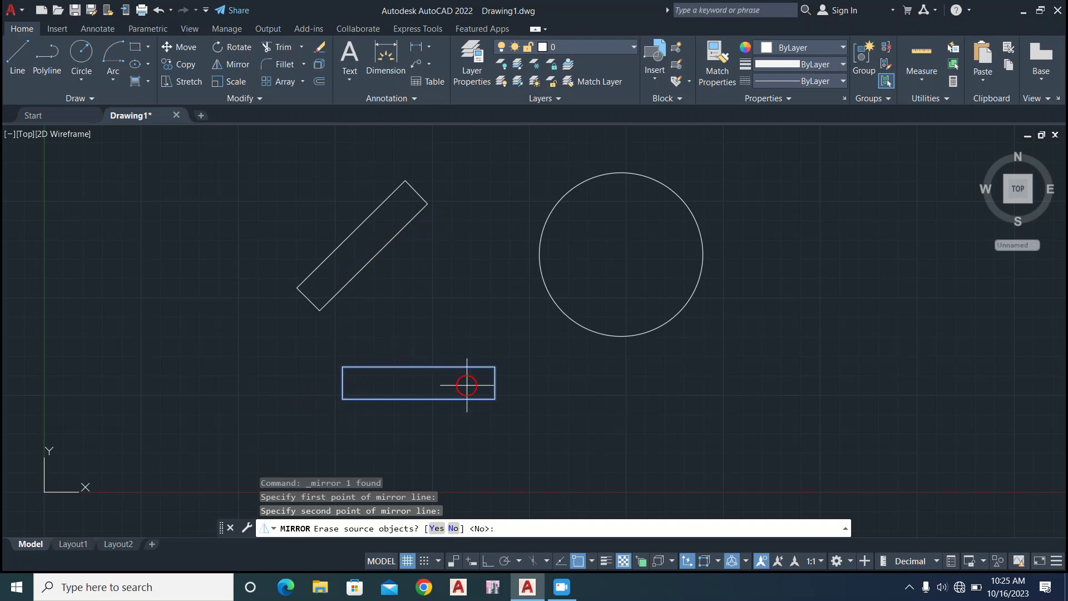
{"action": "key", "text": "Escape"}
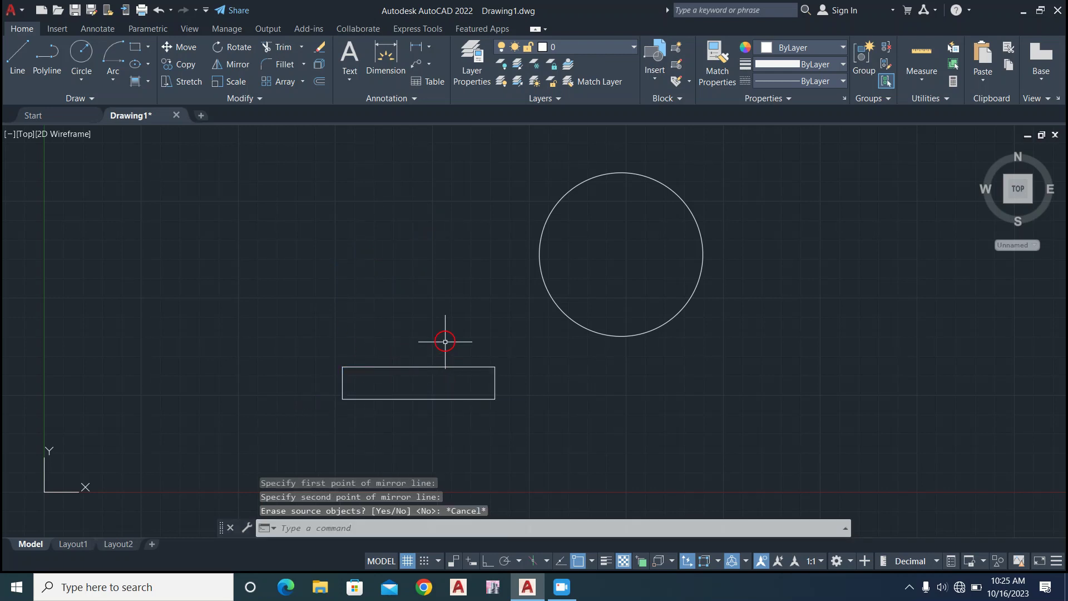
Mirror the horizontal rectangle across a steep slanted line starting at its upper-left corner, keeping the source object.
{"action": "left_click", "coordinate": [395, 367]}
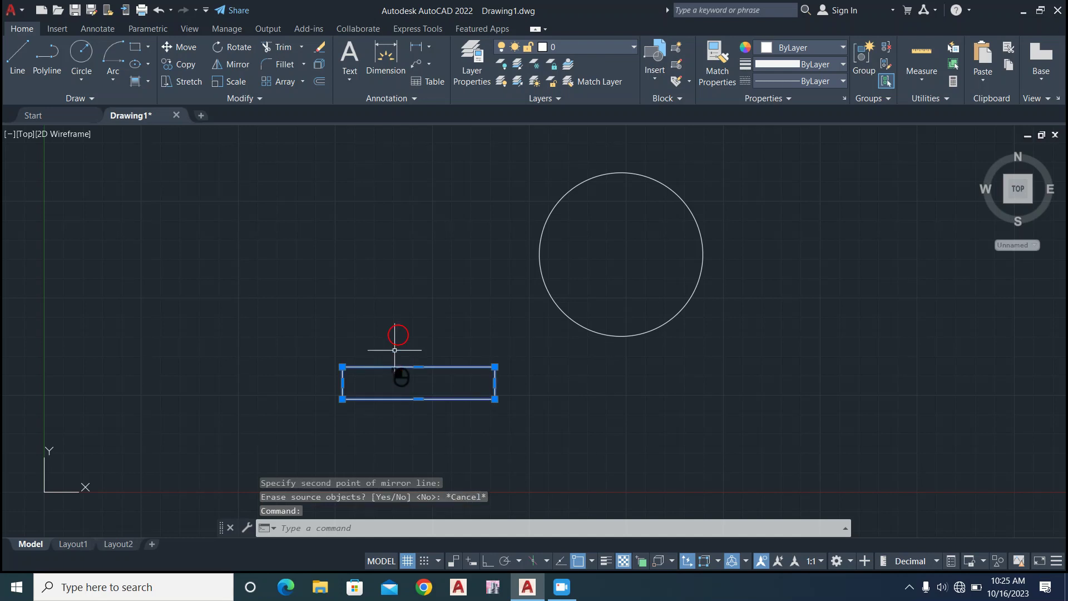
{"action": "left_click", "coordinate": [229, 63]}
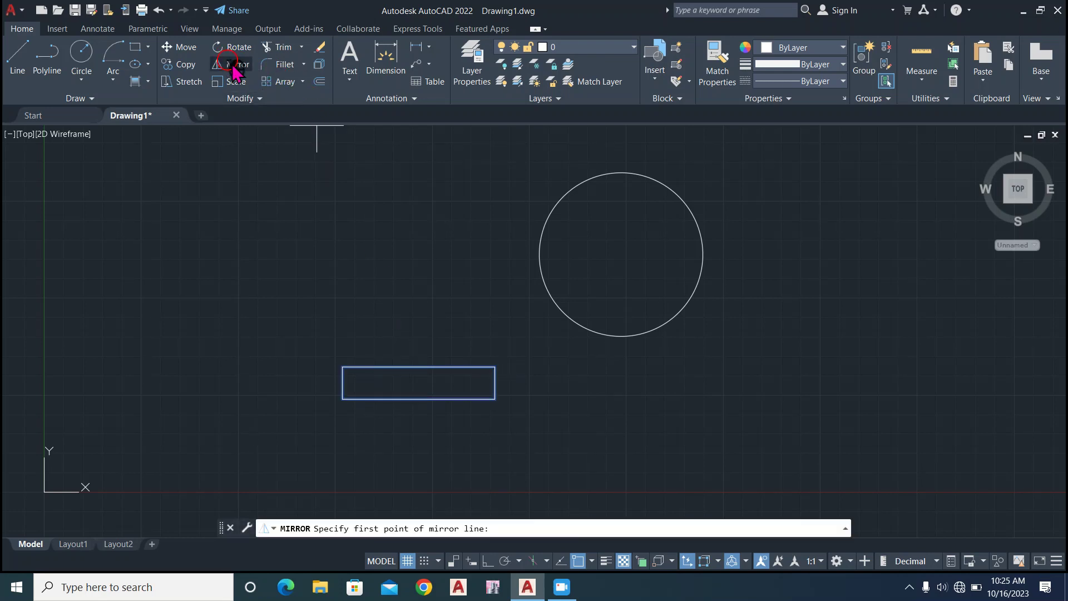
{"action": "left_click", "coordinate": [340, 375]}
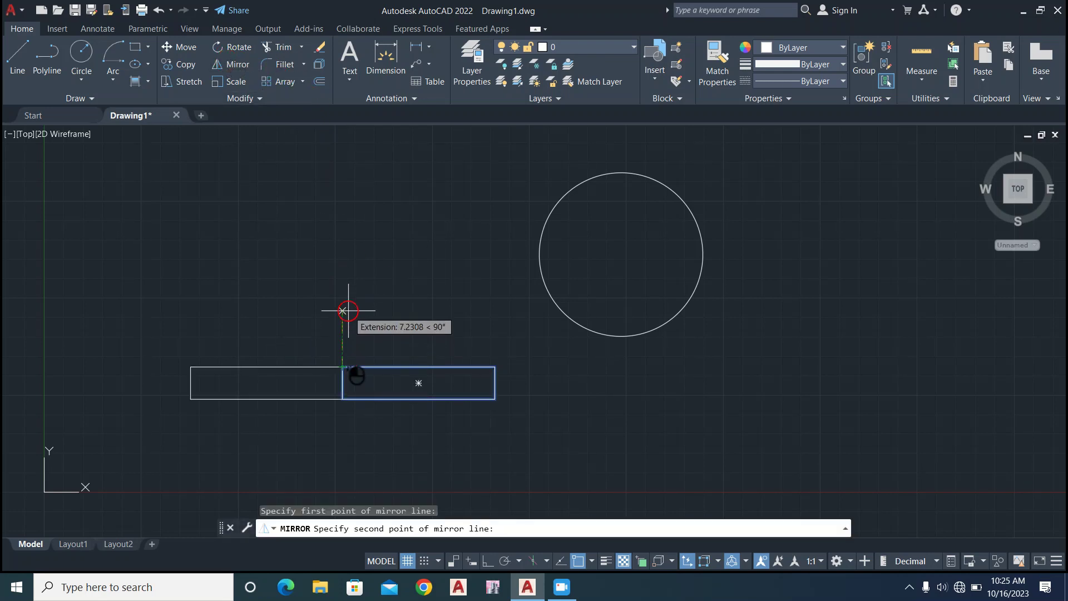
{"action": "left_click", "coordinate": [328, 410]}
{"action": "key", "text": "Return"}
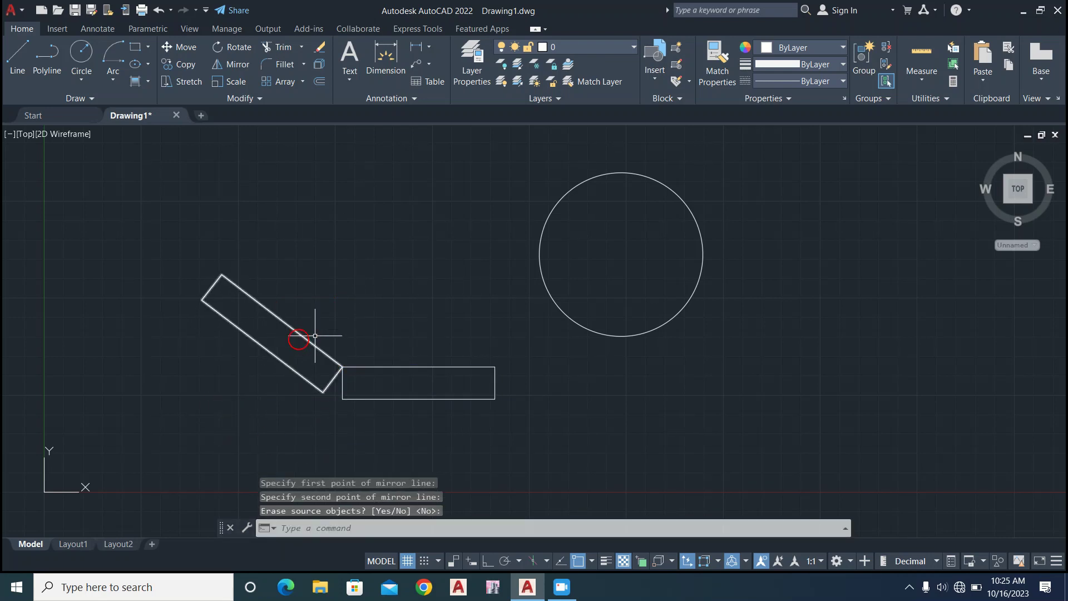
{"action": "left_click", "coordinate": [382, 312]}
{"action": "left_click", "coordinate": [371, 322]}
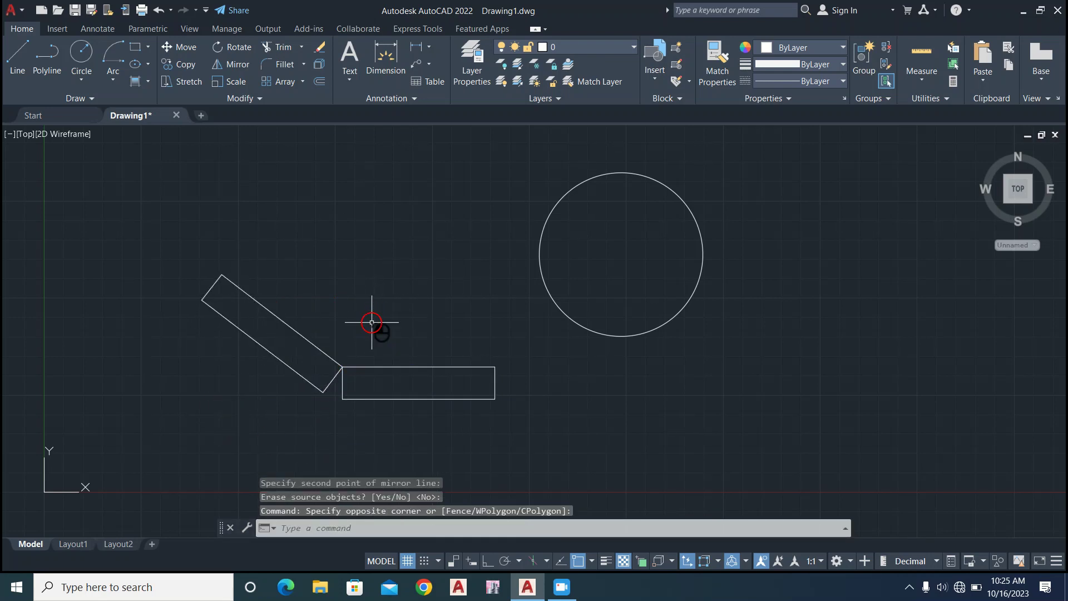
{"action": "left_click", "coordinate": [372, 368]}
{"action": "left_click", "coordinate": [282, 321]}
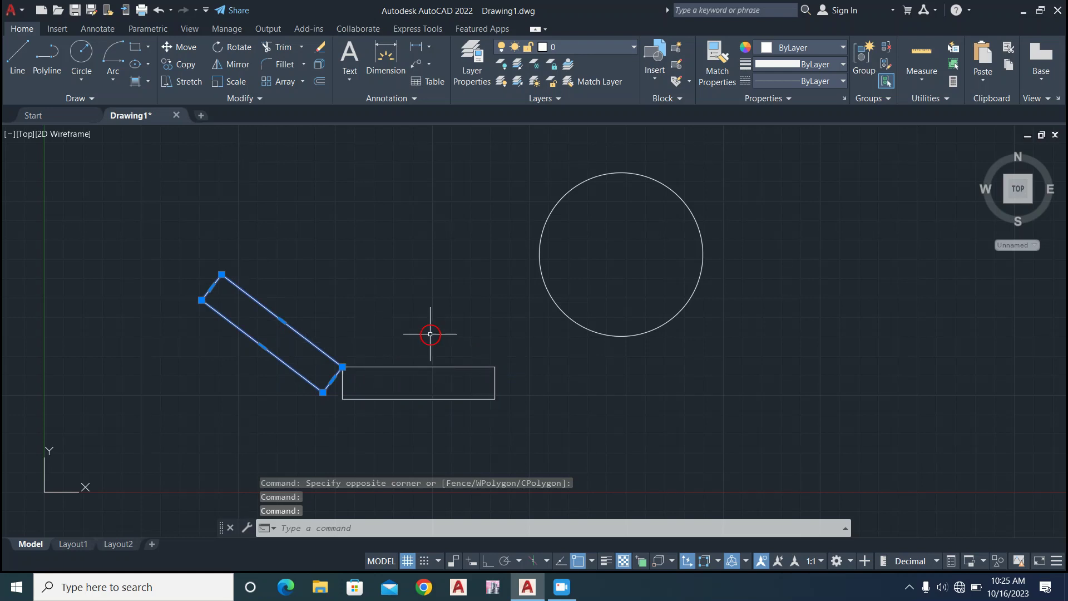
{"action": "key", "text": "Escape"}
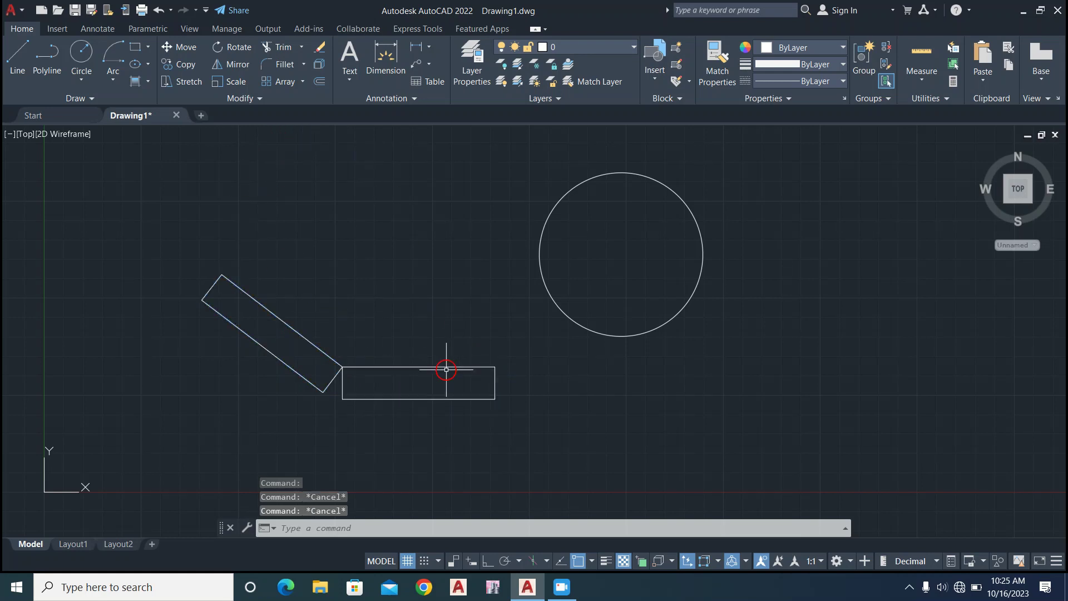
{"action": "left_click", "coordinate": [236, 82]}
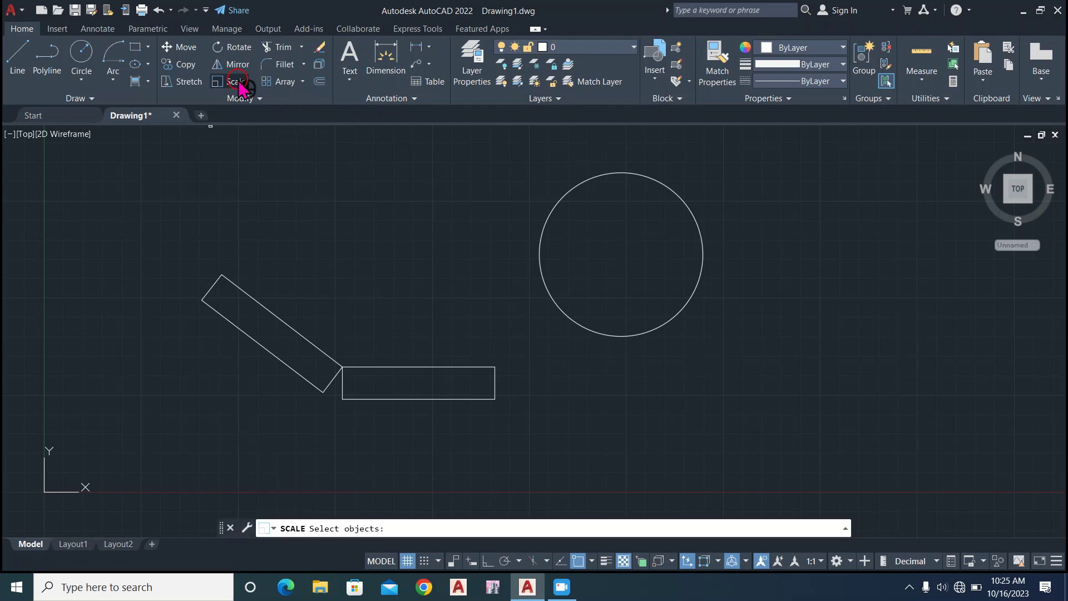
{"action": "left_click", "coordinate": [259, 297]}
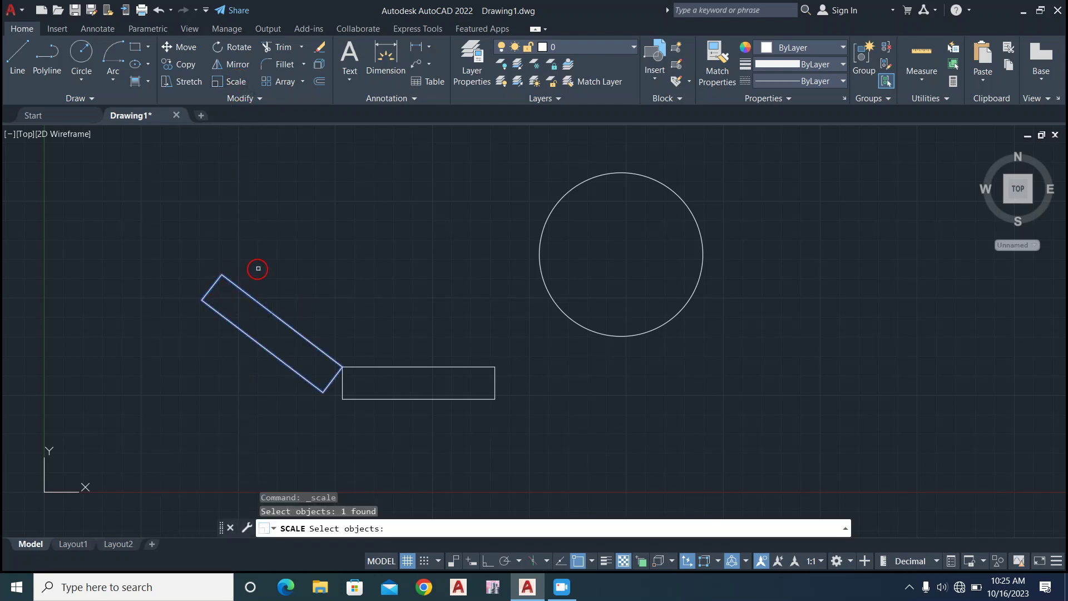
{"action": "key", "text": "Escape"}
{"action": "key", "text": "Escape"}
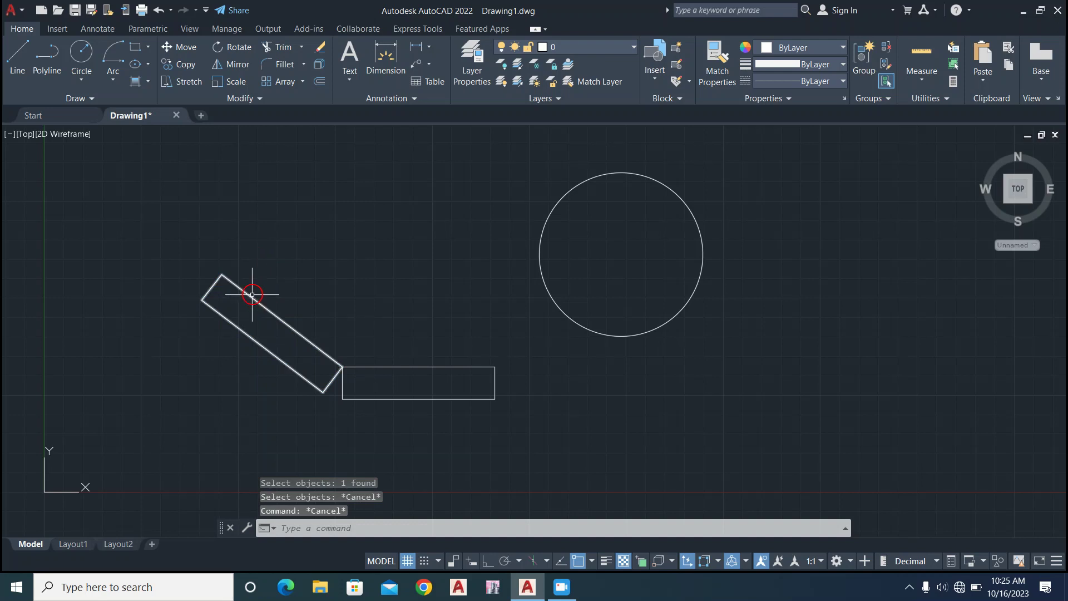
Scale the slanted mirrored rectangle by a factor of 2 about its lowest corner.
{"action": "left_click", "coordinate": [251, 296]}
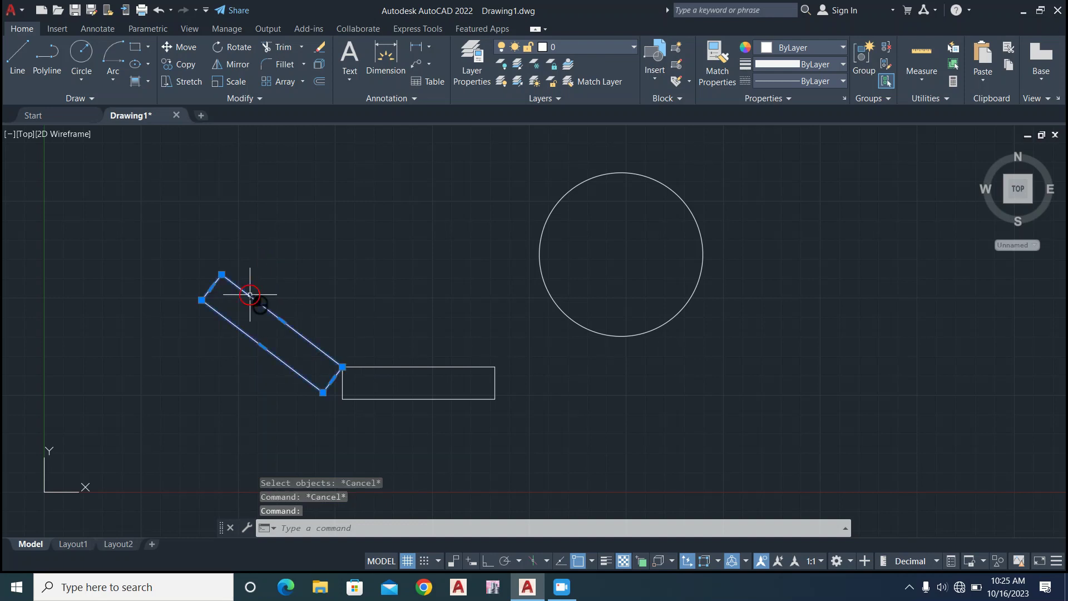
{"action": "left_click", "coordinate": [237, 82]}
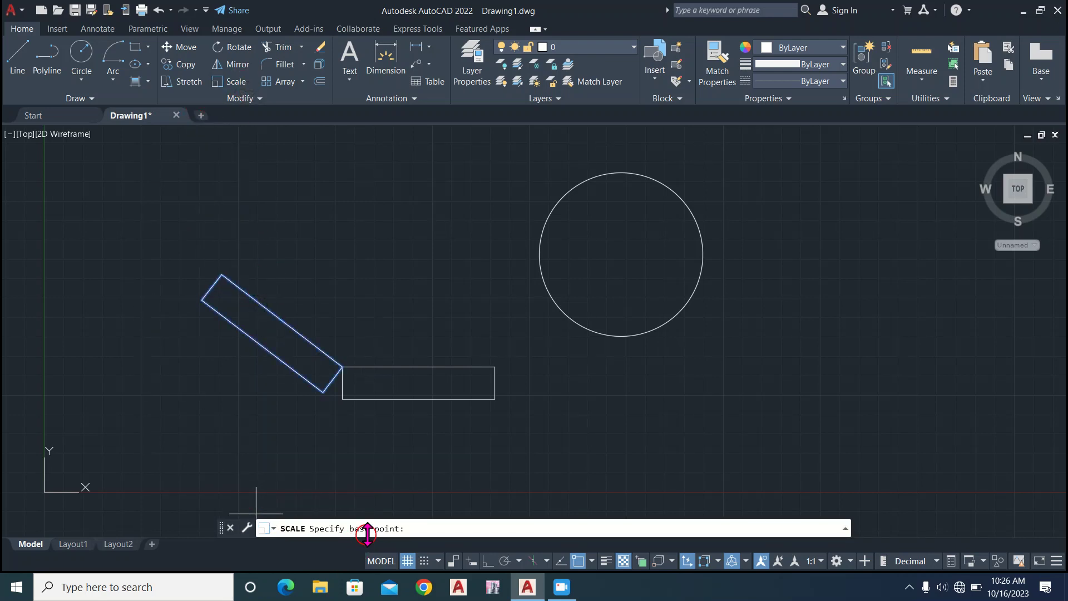
{"action": "left_click", "coordinate": [328, 392]}
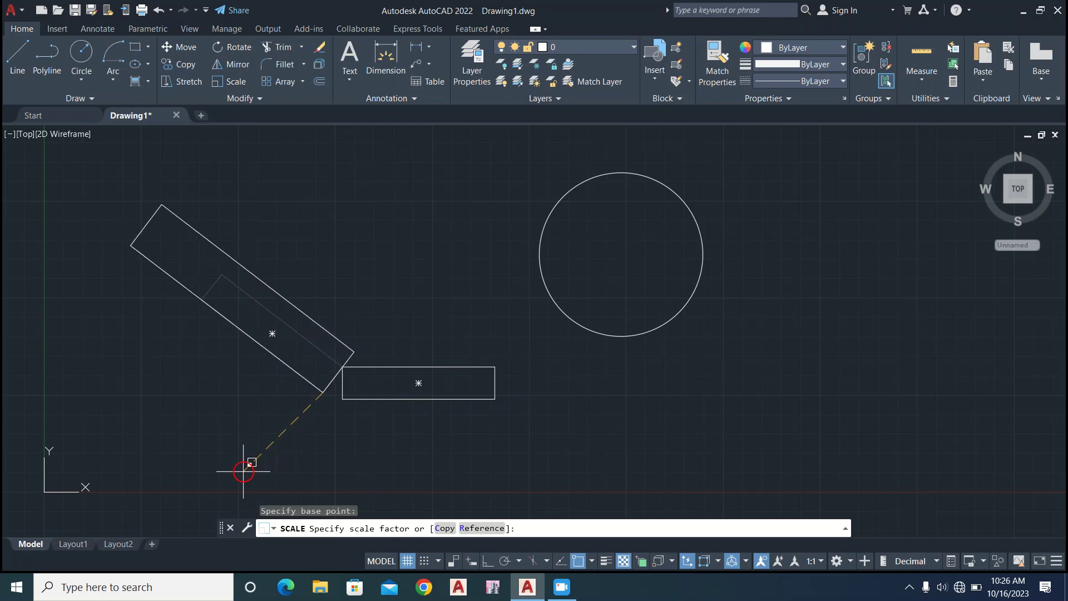
{"action": "type", "text": "2"}
{"action": "key", "text": "Return"}
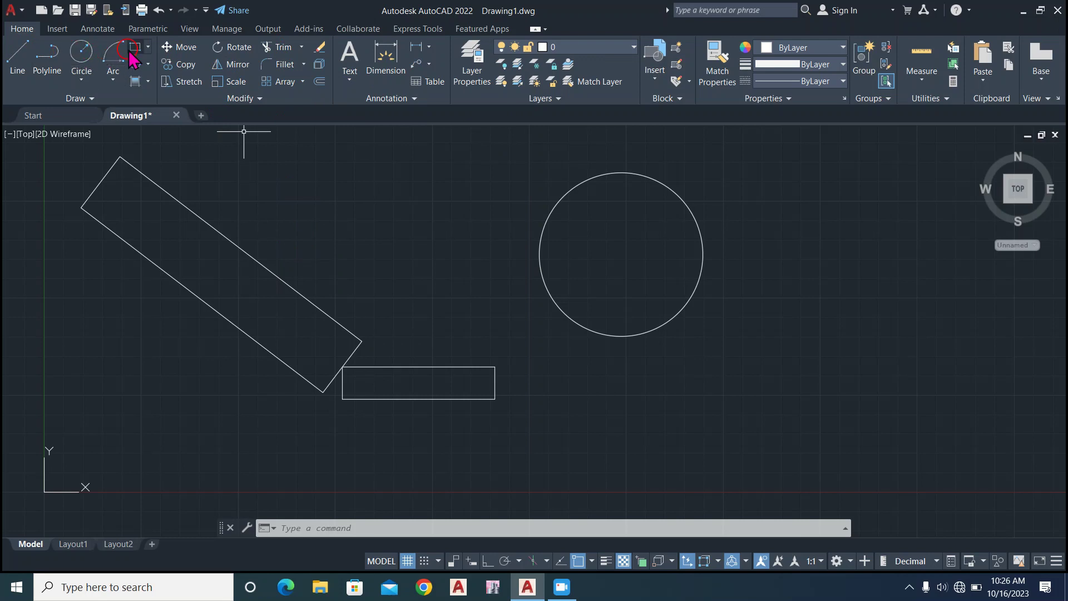
Draw two small overlapping rectangles in the space between the slanted rectangle and the circle, the second offset up and to the right.
{"action": "left_click", "coordinate": [414, 243]}
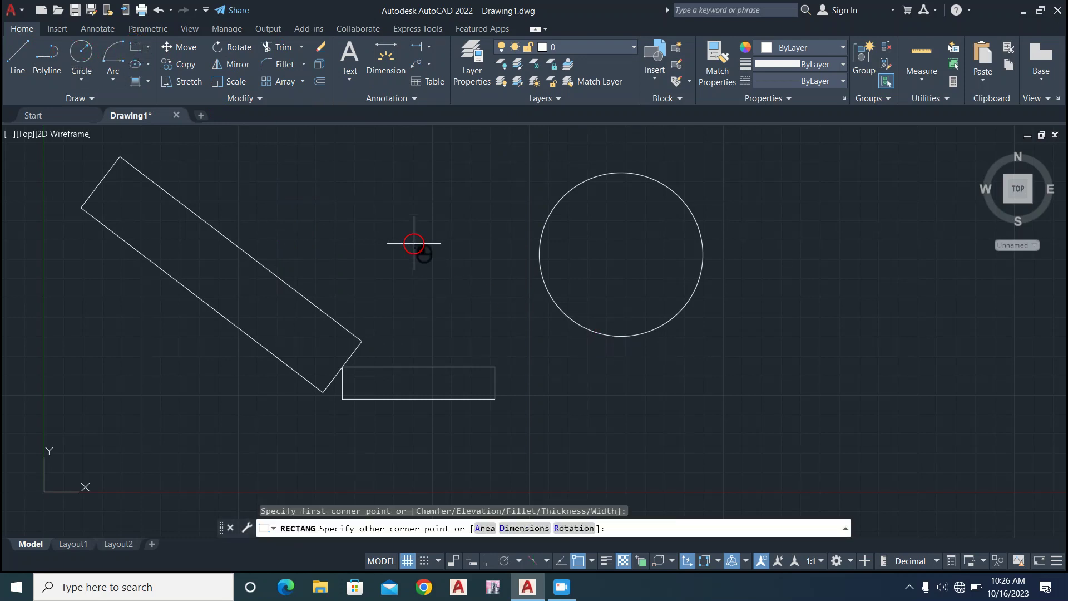
{"action": "left_click", "coordinate": [338, 309]}
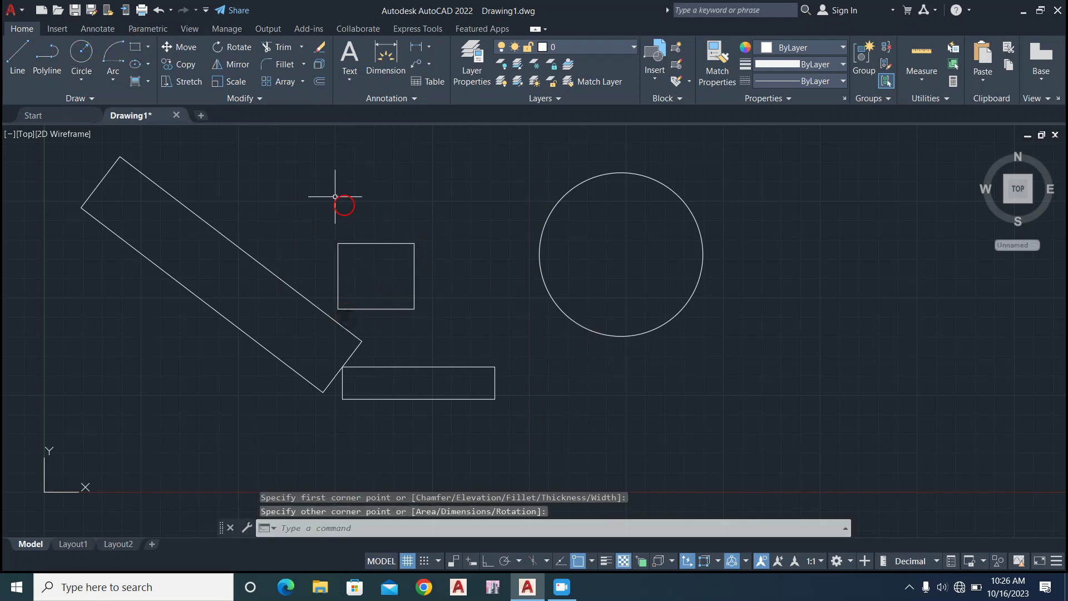
{"action": "left_click", "coordinate": [141, 48]}
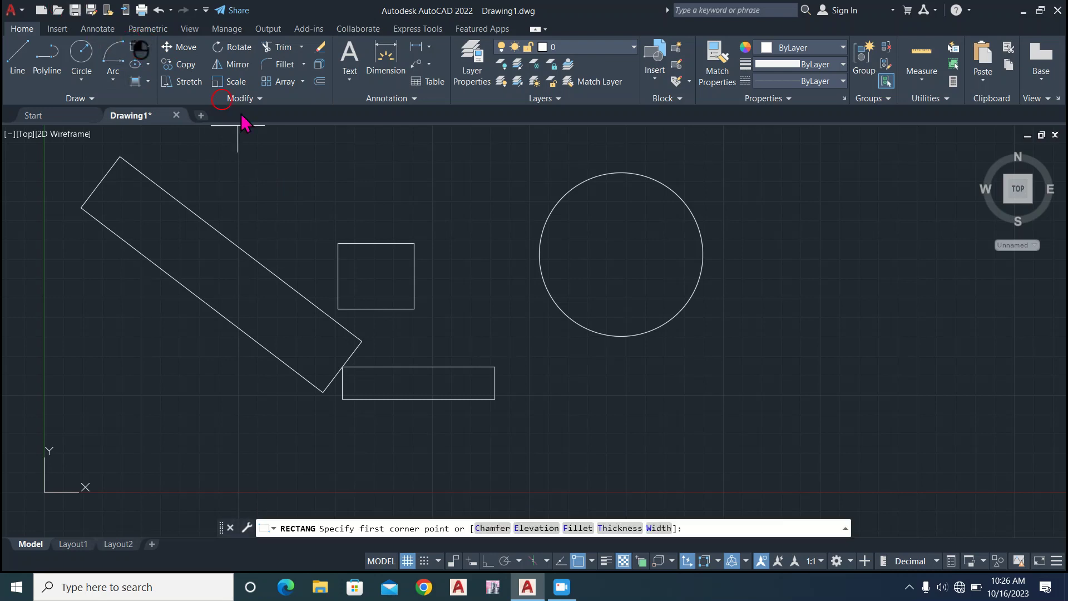
{"action": "left_click", "coordinate": [426, 221]}
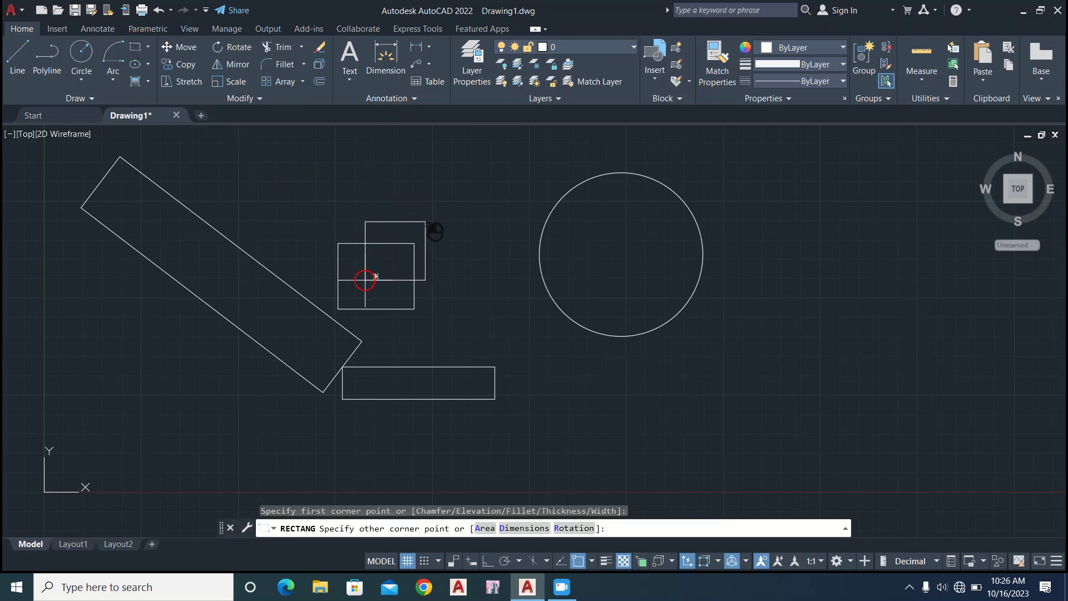
{"action": "left_click", "coordinate": [364, 280]}
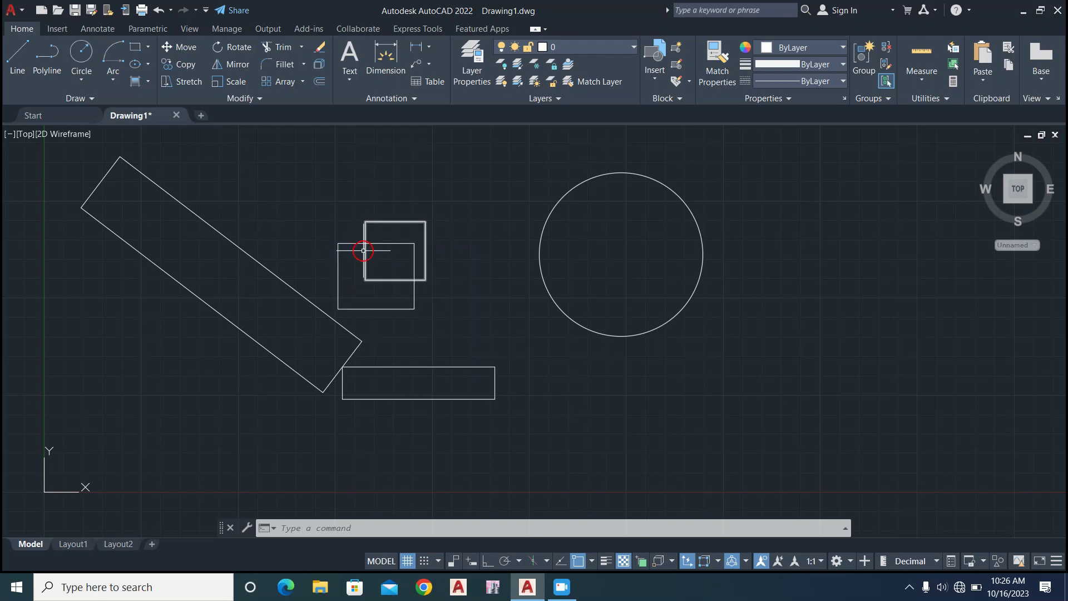
Trim away every side of the lower-left one of the two overlapping rectangles, starting with the portions inside the other rectangle.
{"action": "left_click", "coordinate": [392, 243]}
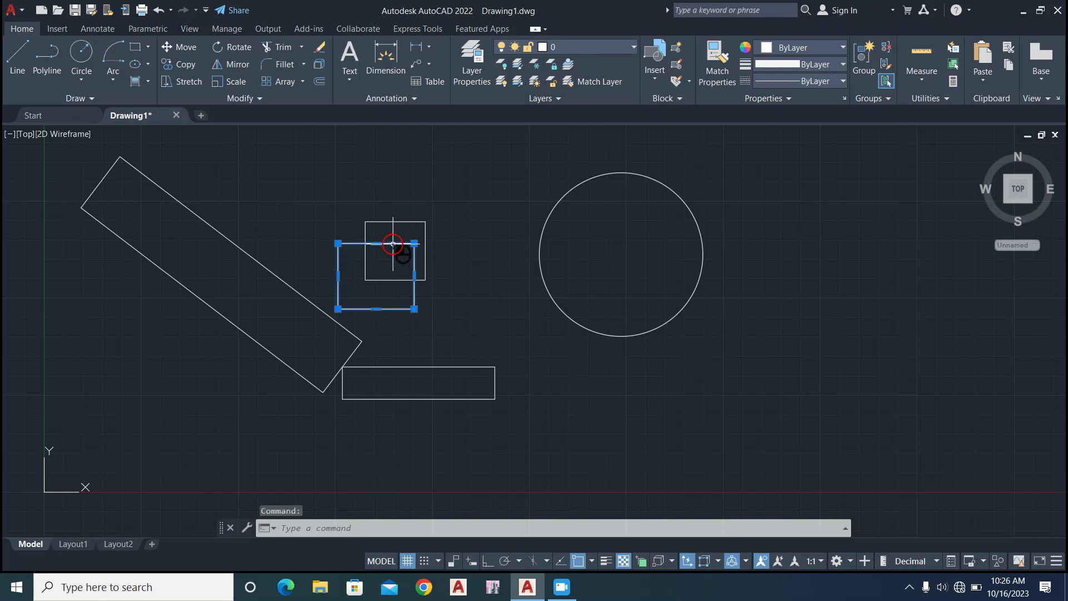
{"action": "left_click", "coordinate": [282, 47]}
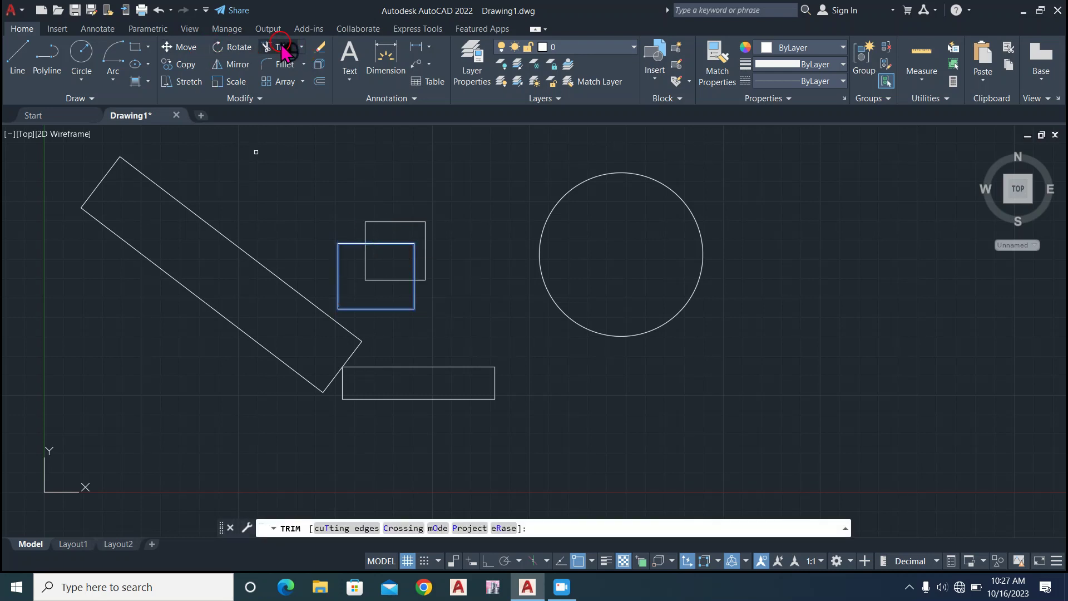
{"action": "left_click", "coordinate": [398, 241]}
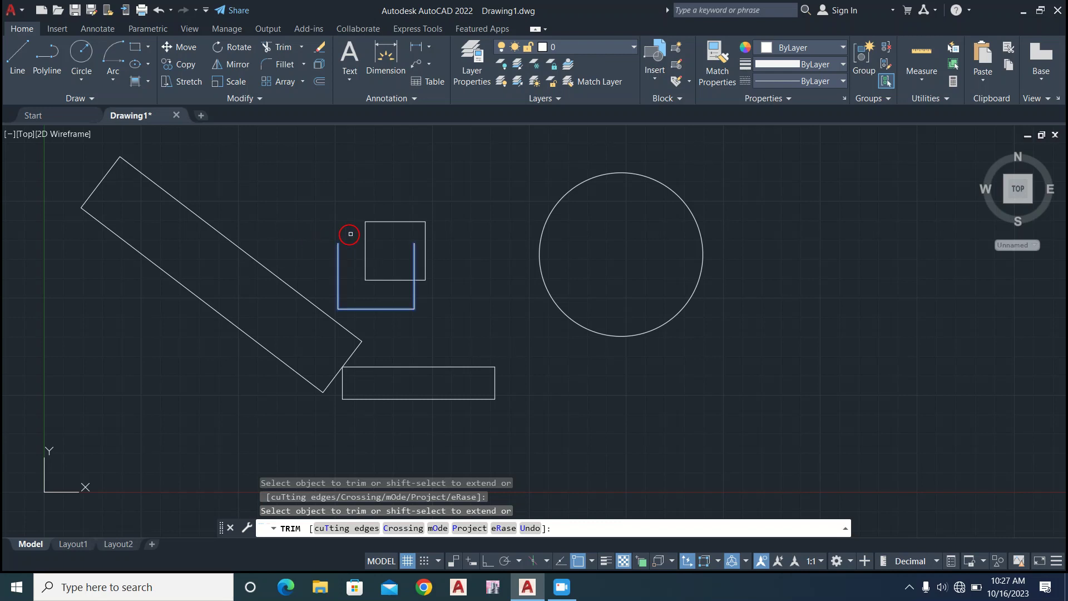
{"action": "left_click", "coordinate": [416, 257]}
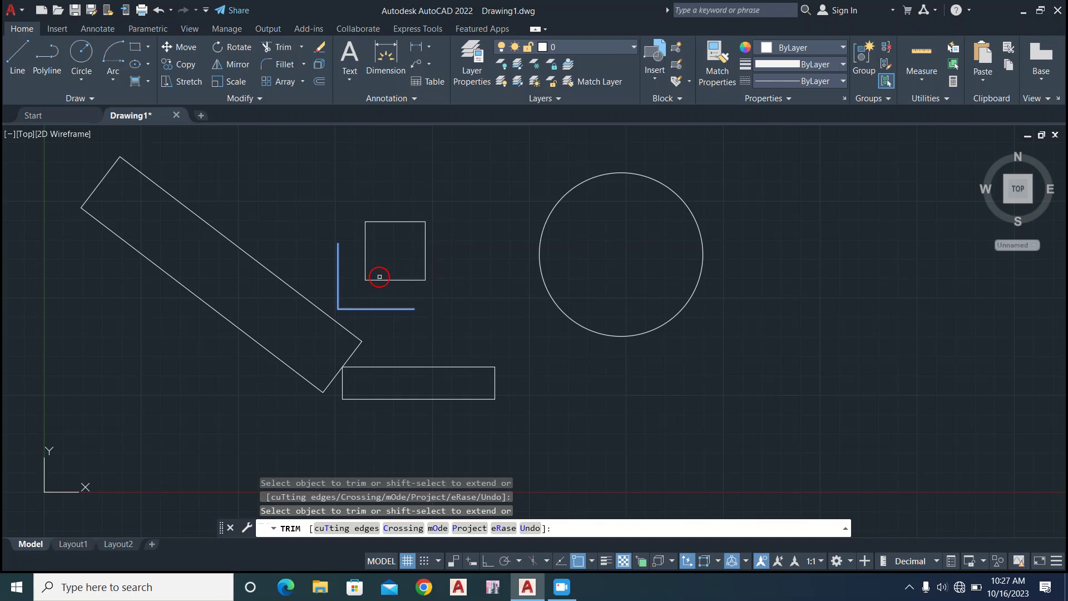
{"action": "left_click", "coordinate": [382, 306]}
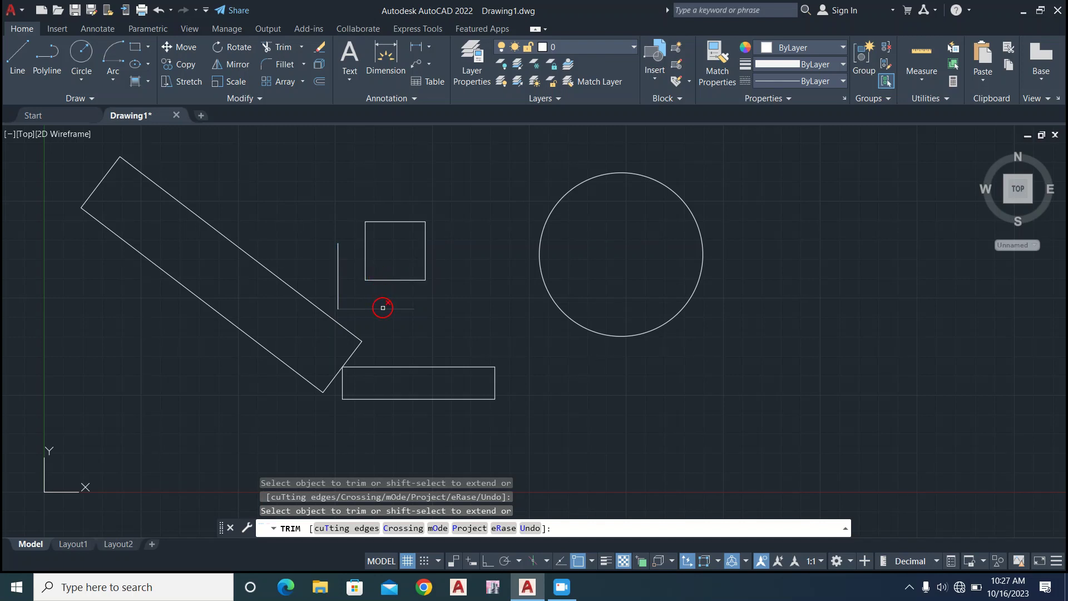
{"action": "left_click", "coordinate": [337, 277]}
{"action": "key", "text": "Escape"}
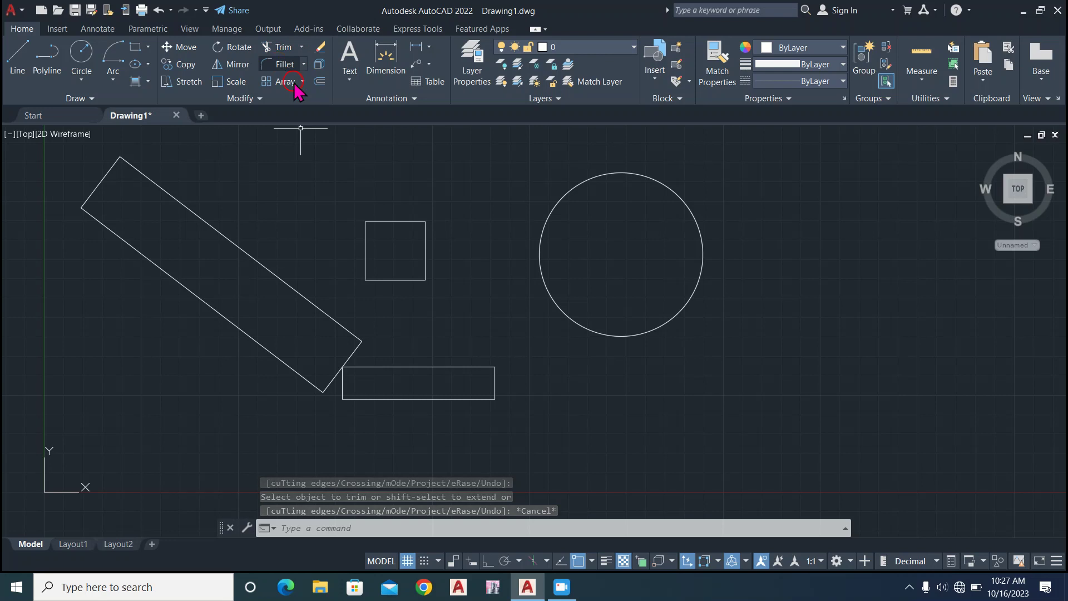
Try to fillet the small square's lower-right corner without specifying a fillet radius.
{"action": "scroll", "coordinate": [386, 247], "scroll_direction": "up", "scroll_amount": 4}
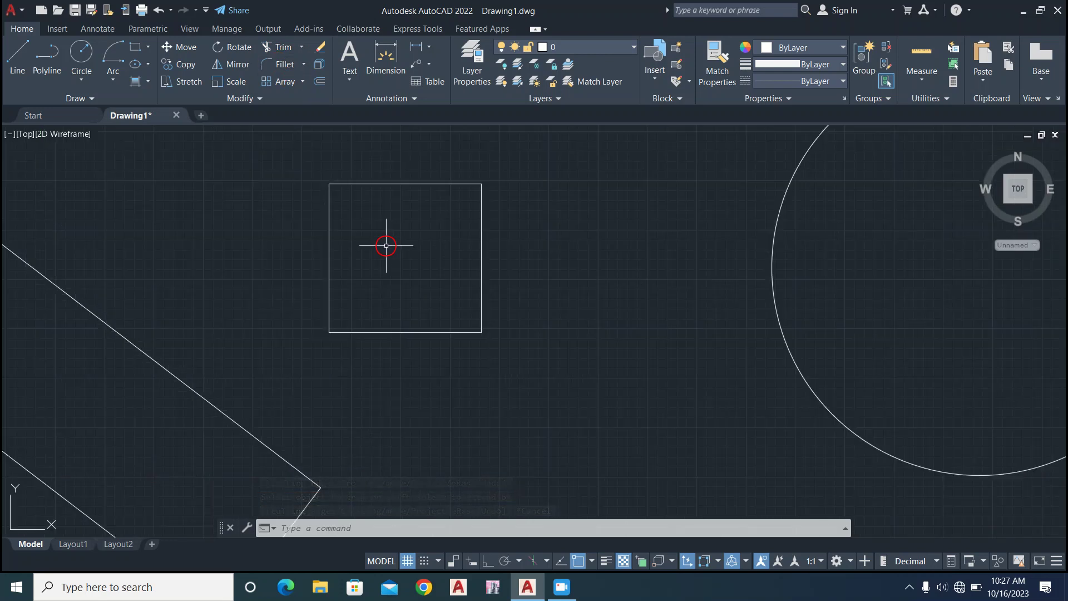
{"action": "scroll", "coordinate": [386, 245], "scroll_direction": "up", "scroll_amount": 2}
{"action": "scroll", "coordinate": [385, 245], "scroll_direction": "down", "scroll_amount": 2}
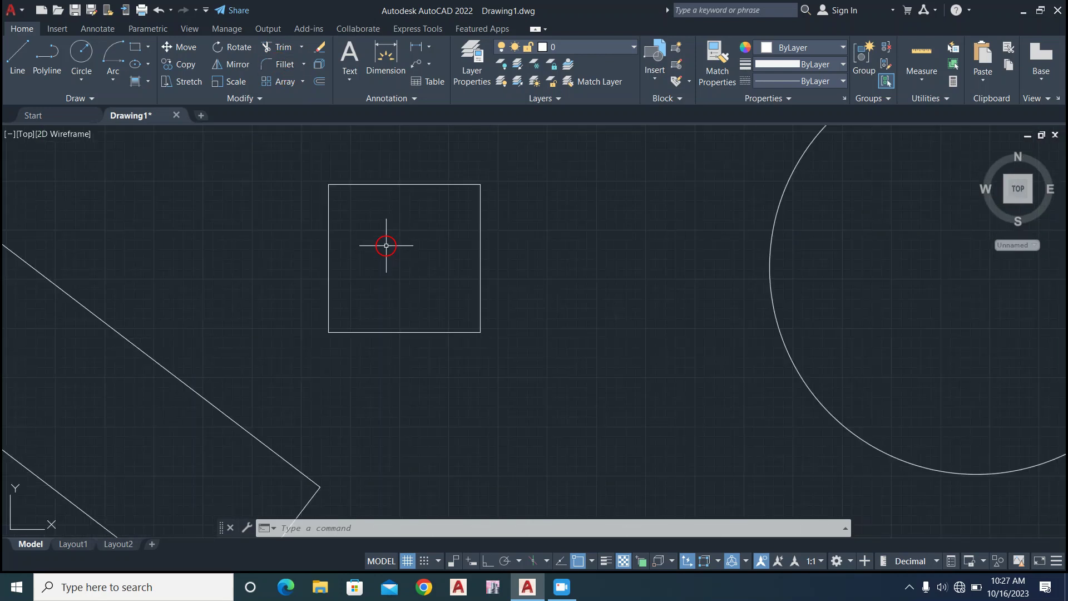
{"action": "left_click", "coordinate": [480, 307]}
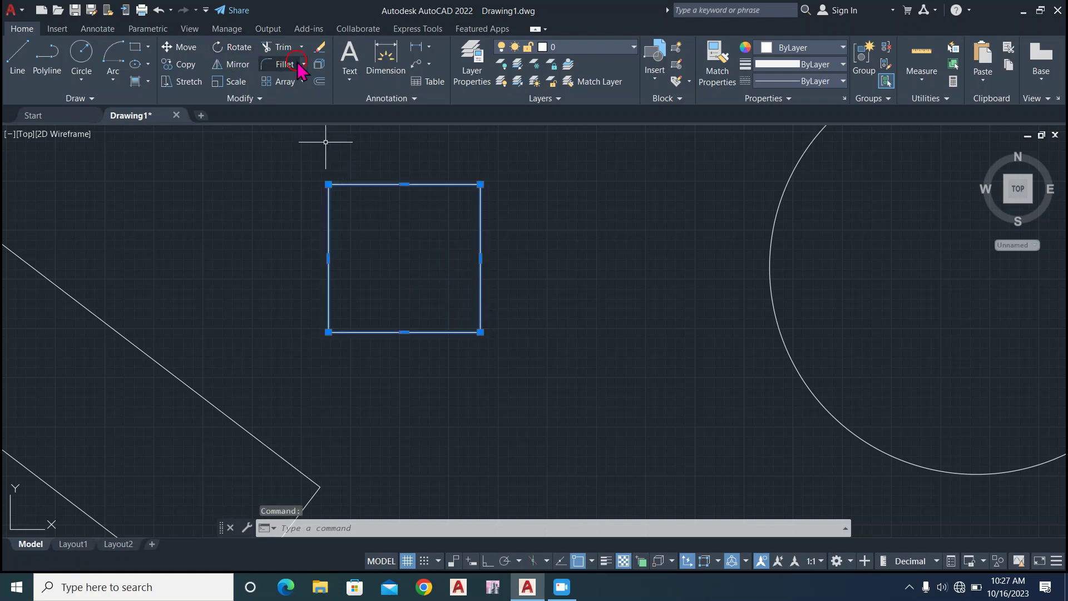
{"action": "left_click", "coordinate": [283, 66]}
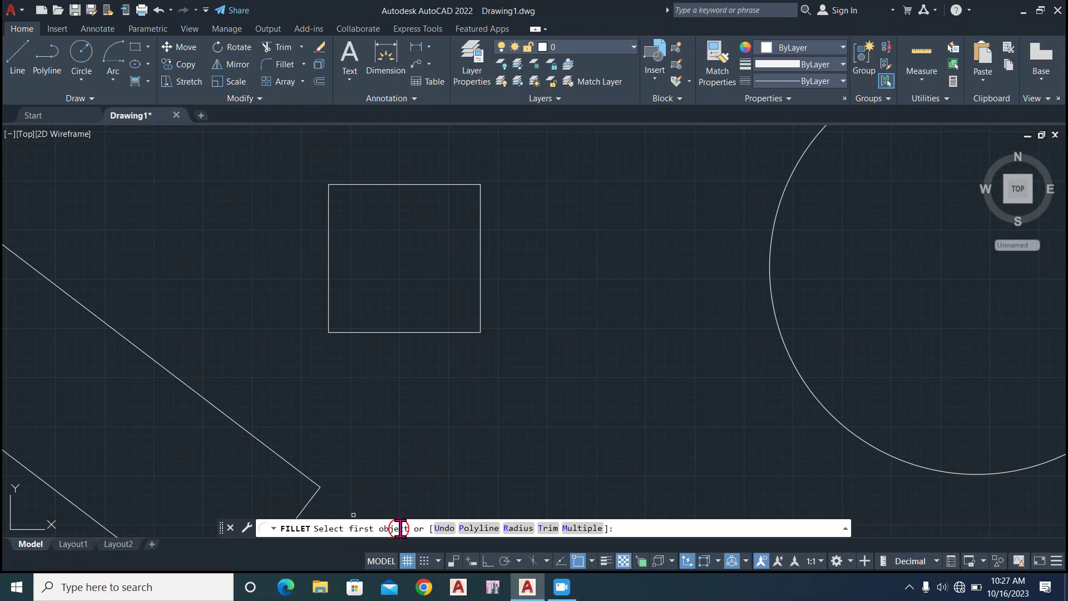
{"action": "left_click", "coordinate": [479, 294]}
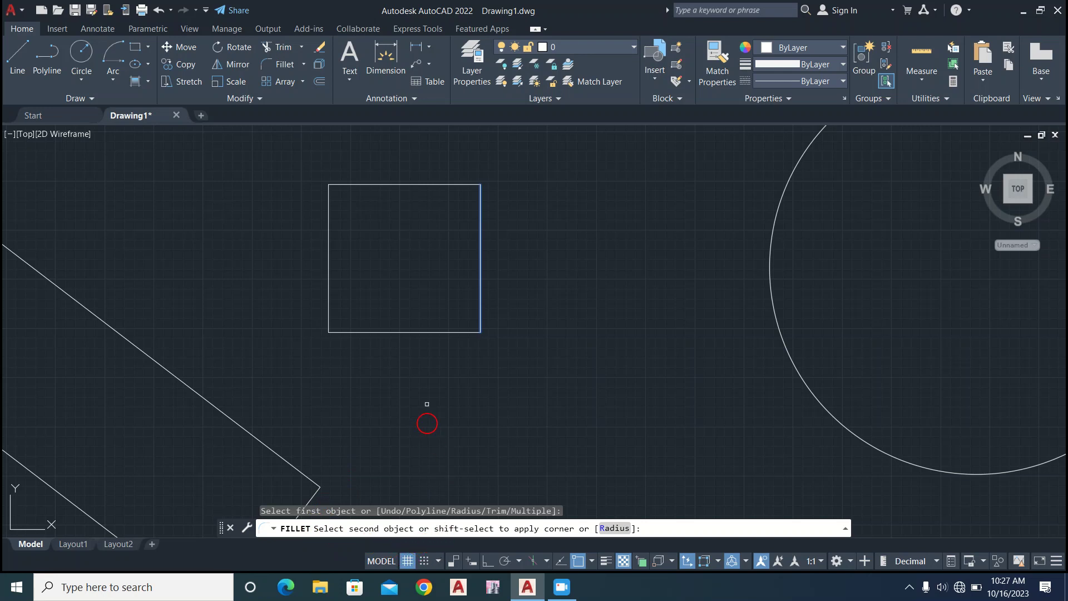
{"action": "left_click", "coordinate": [450, 331]}
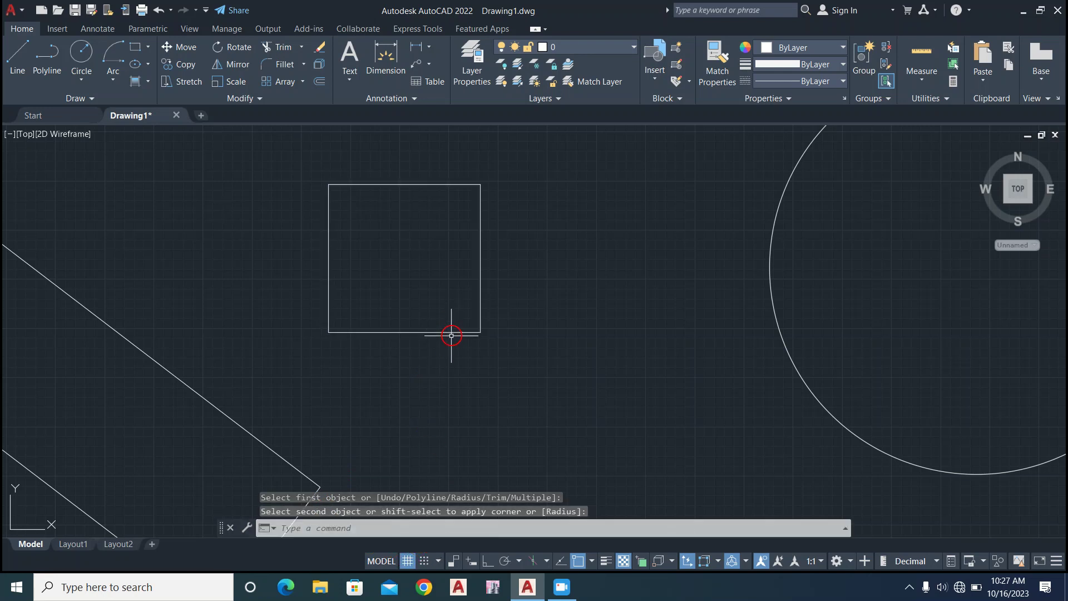
Fillet the small square's lower-right corner with a radius of 2.
{"action": "left_click", "coordinate": [477, 298]}
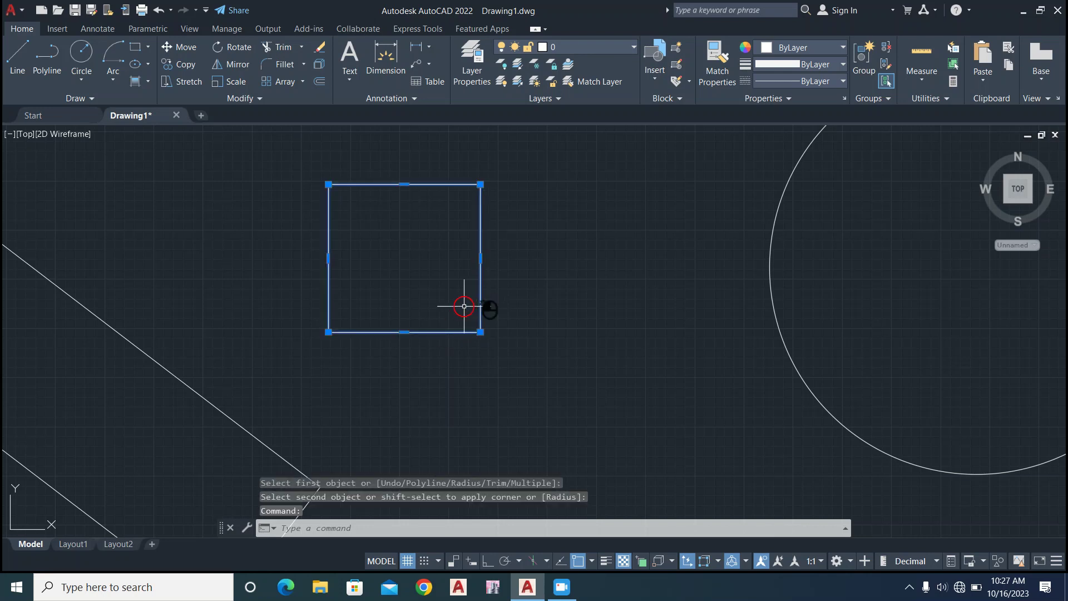
{"action": "left_click", "coordinate": [284, 65]}
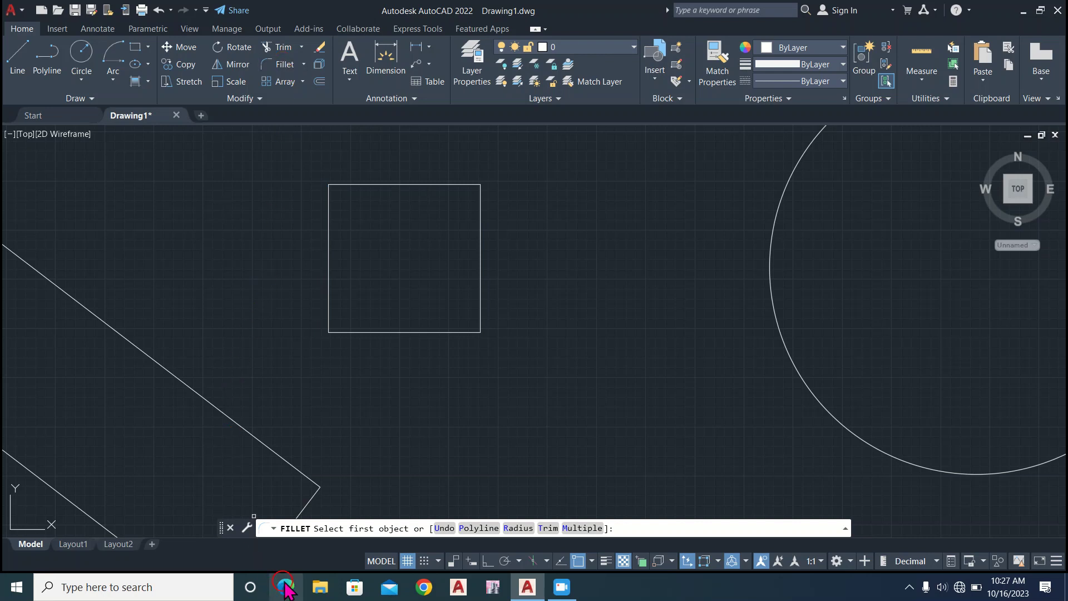
{"action": "left_click", "coordinate": [517, 528]}
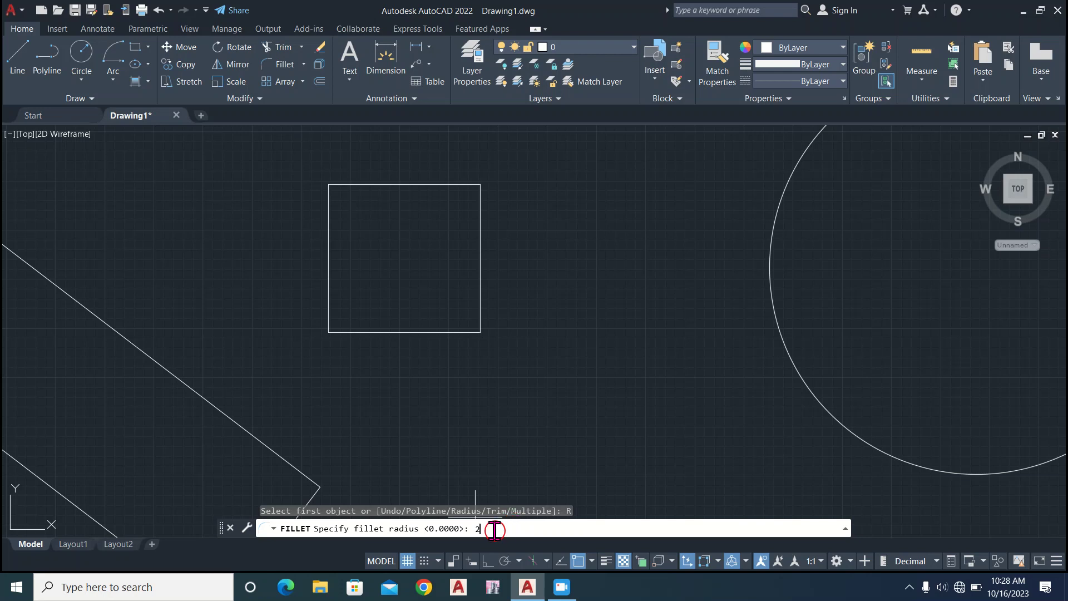
{"action": "key", "text": "Return"}
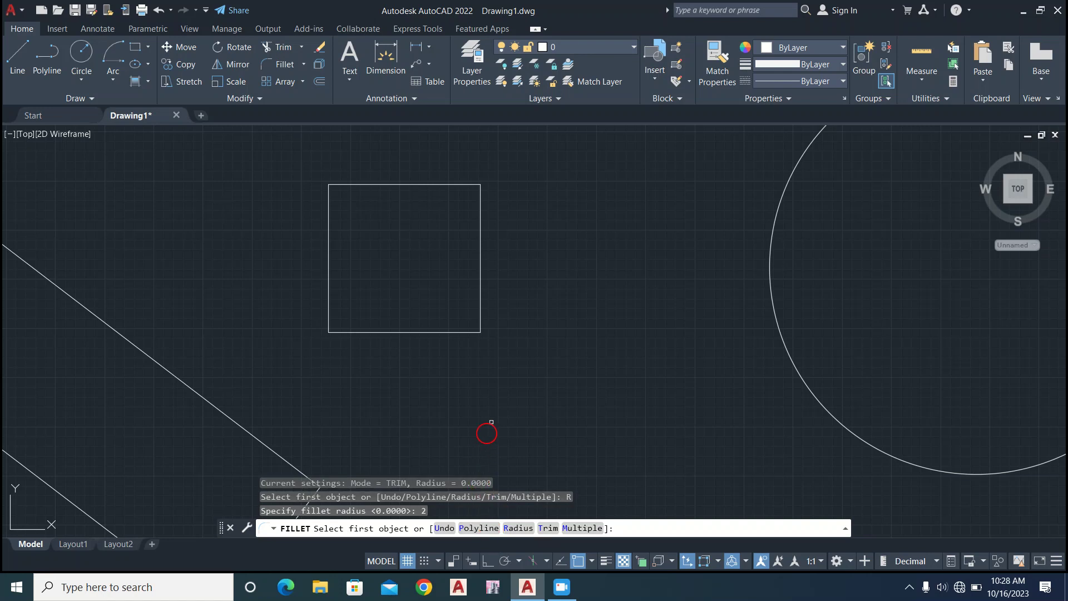
{"action": "left_click", "coordinate": [480, 315]}
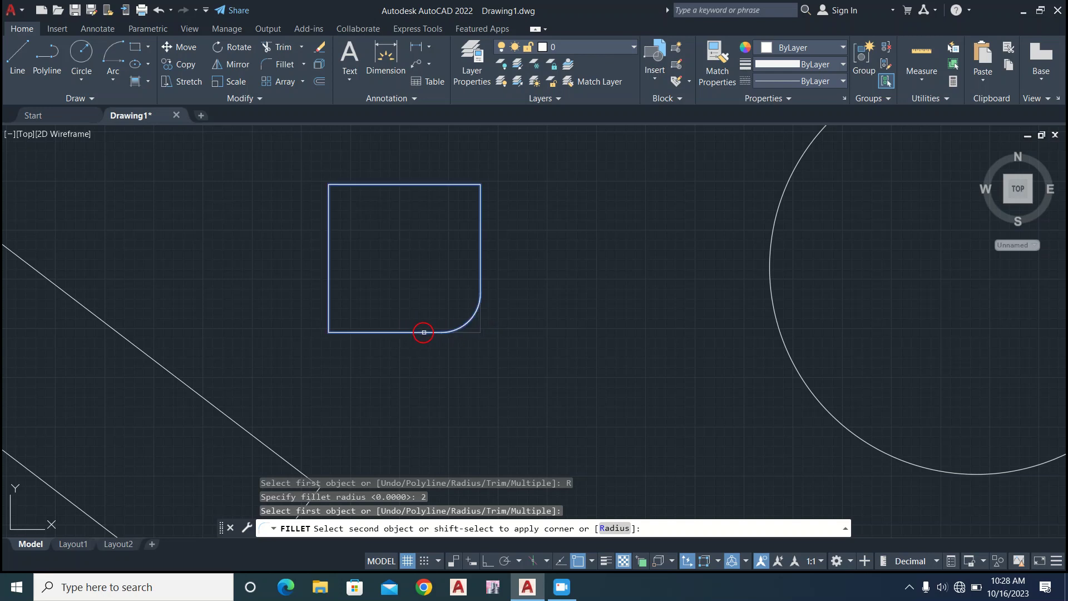
{"action": "left_click", "coordinate": [423, 332]}
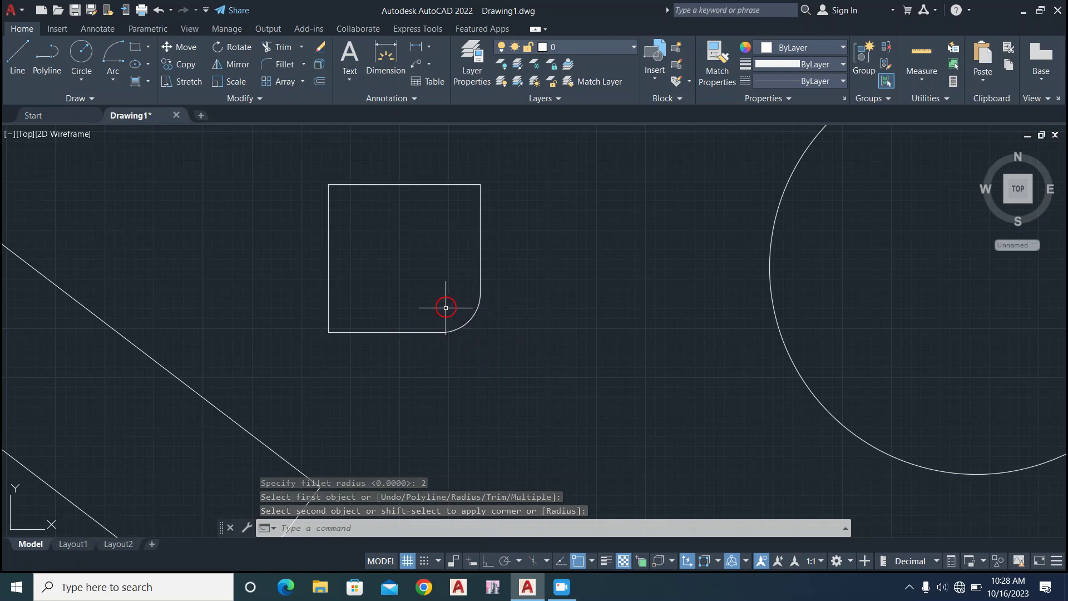
Create a rectangular array of the filleted square with 4 columns and 3 rows.
{"action": "left_click", "coordinate": [478, 314]}
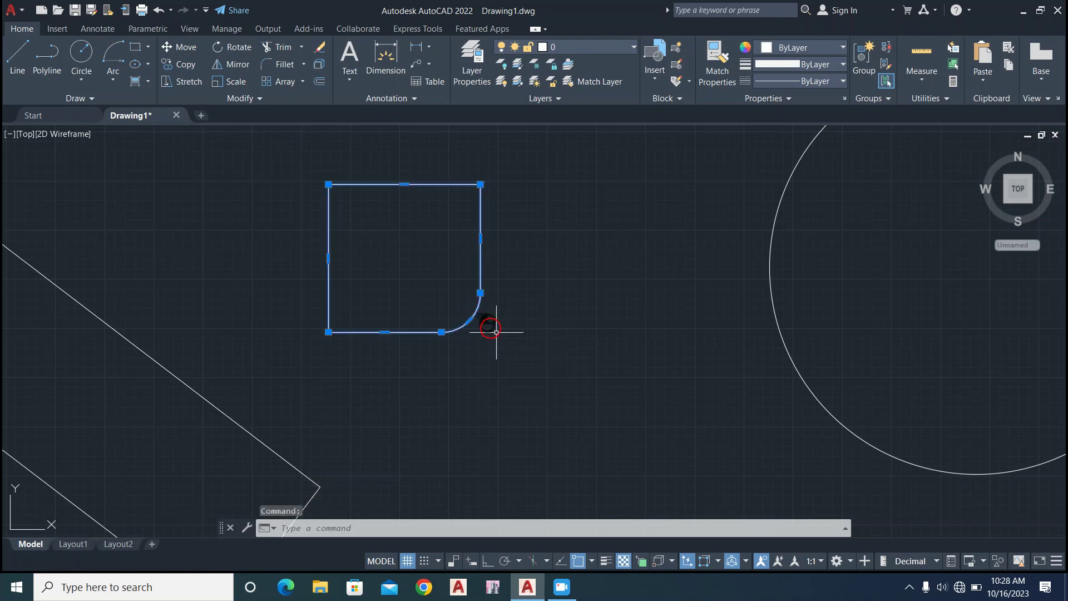
{"action": "left_click", "coordinate": [496, 332]}
{"action": "key", "text": "Escape"}
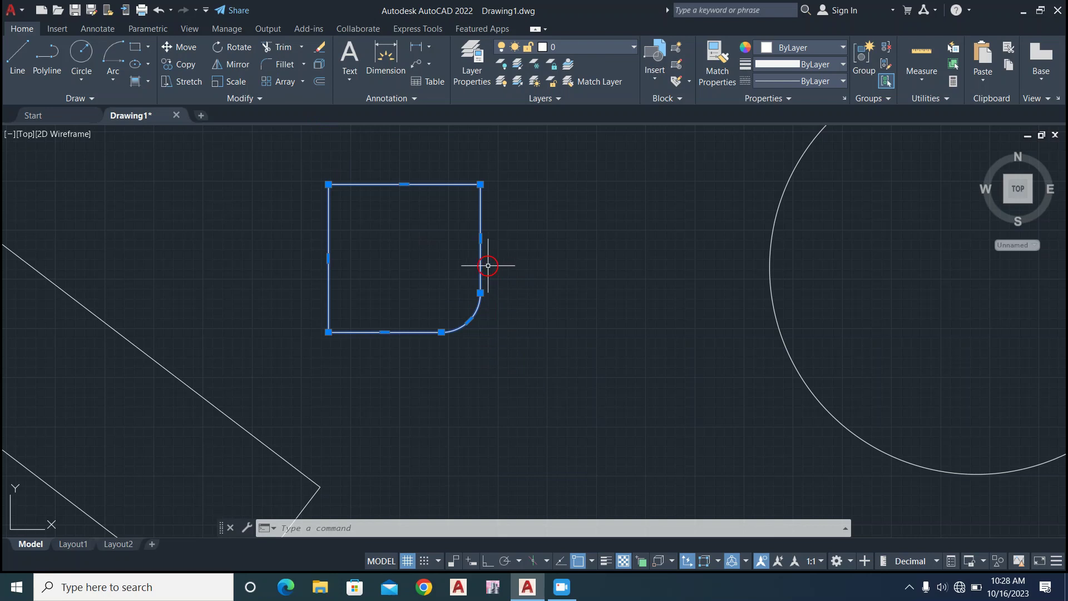
{"action": "scroll", "coordinate": [495, 342], "scroll_direction": "down", "scroll_amount": 4}
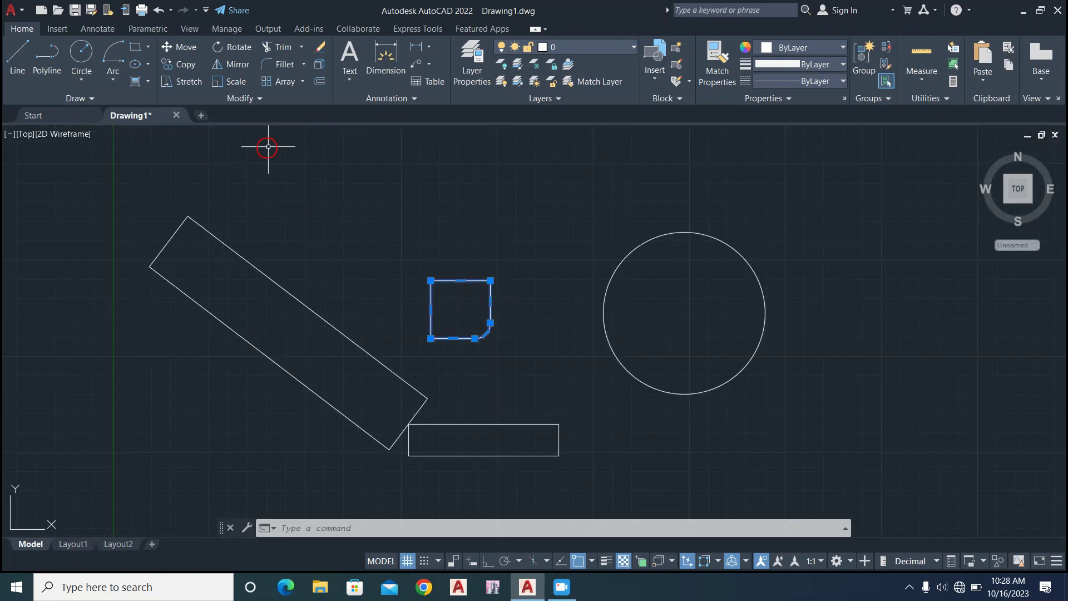
{"action": "left_click", "coordinate": [282, 78]}
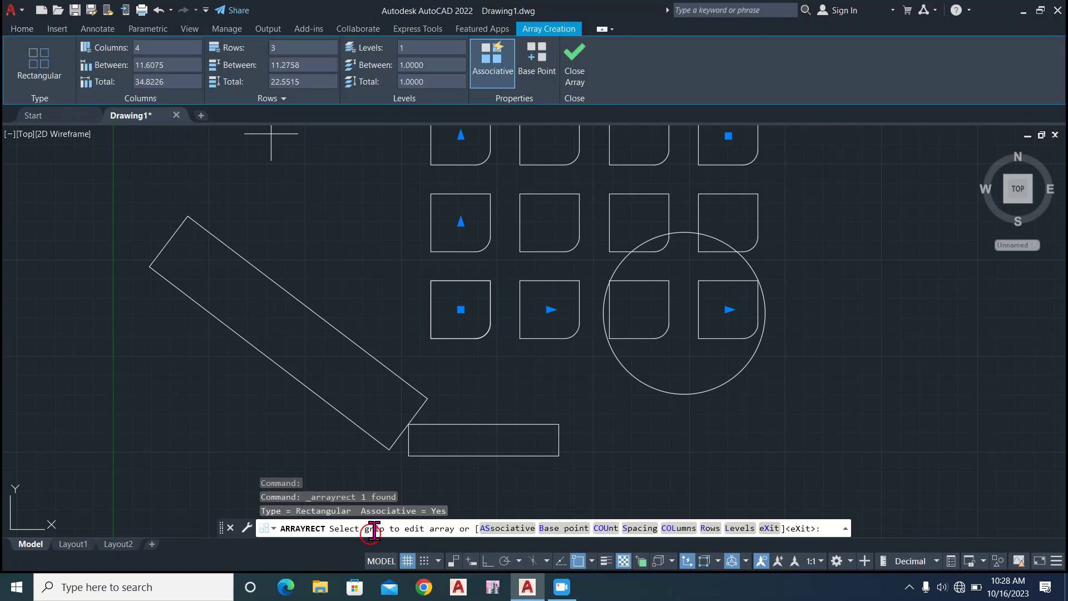
{"action": "scroll", "coordinate": [472, 405], "scroll_direction": "down", "scroll_amount": 3}
{"action": "scroll", "coordinate": [465, 420], "scroll_direction": "up", "scroll_amount": 3}
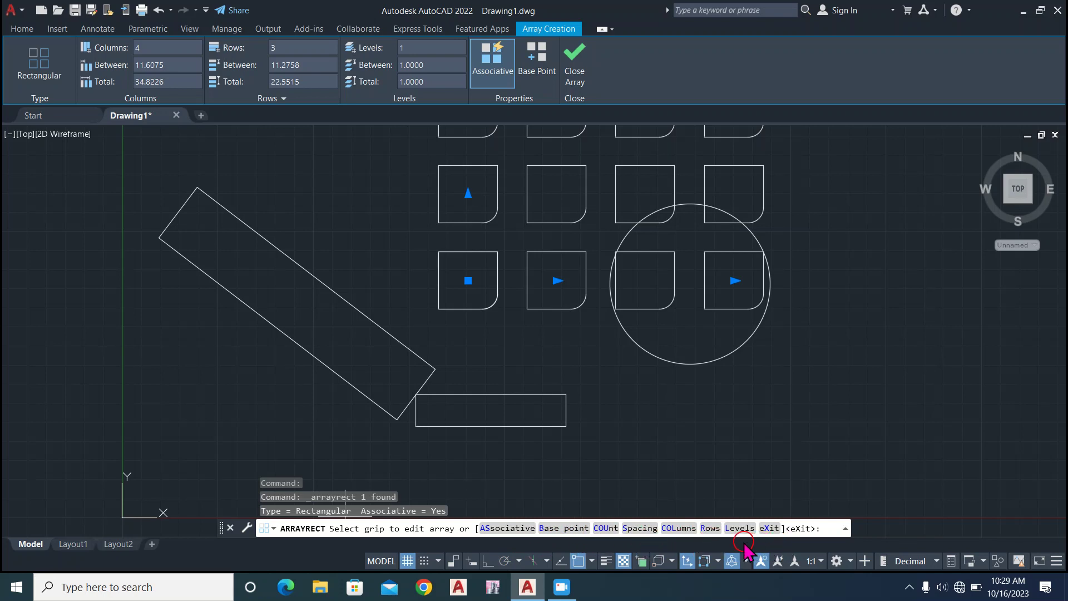
Open the array's column count for editing and view the available array types.
{"action": "left_click", "coordinate": [674, 529]}
{"action": "scroll", "coordinate": [512, 310], "scroll_direction": "down", "scroll_amount": 5}
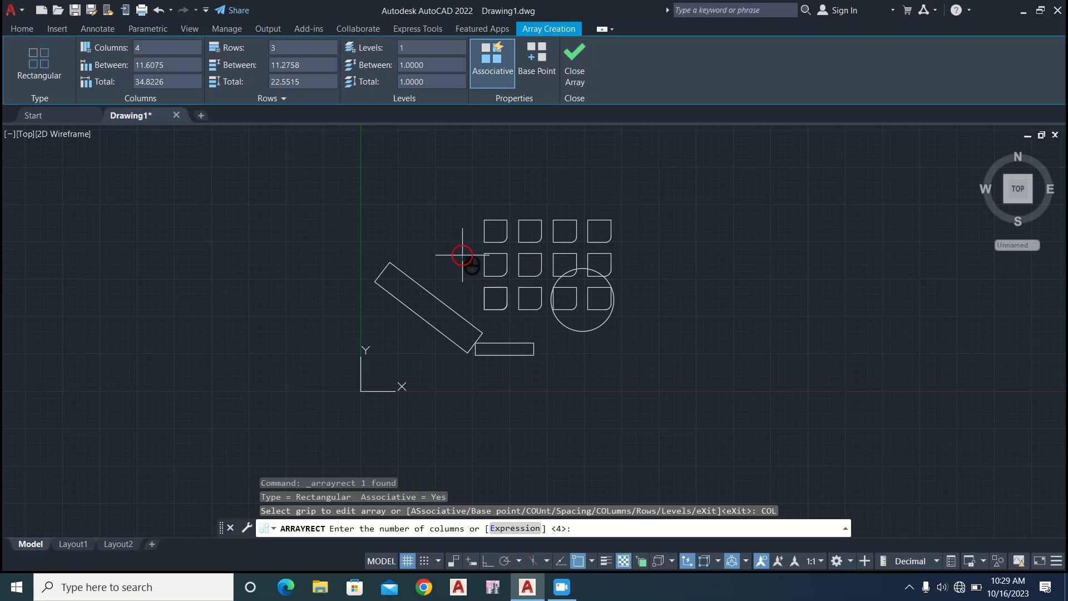
{"action": "left_click", "coordinate": [23, 28]}
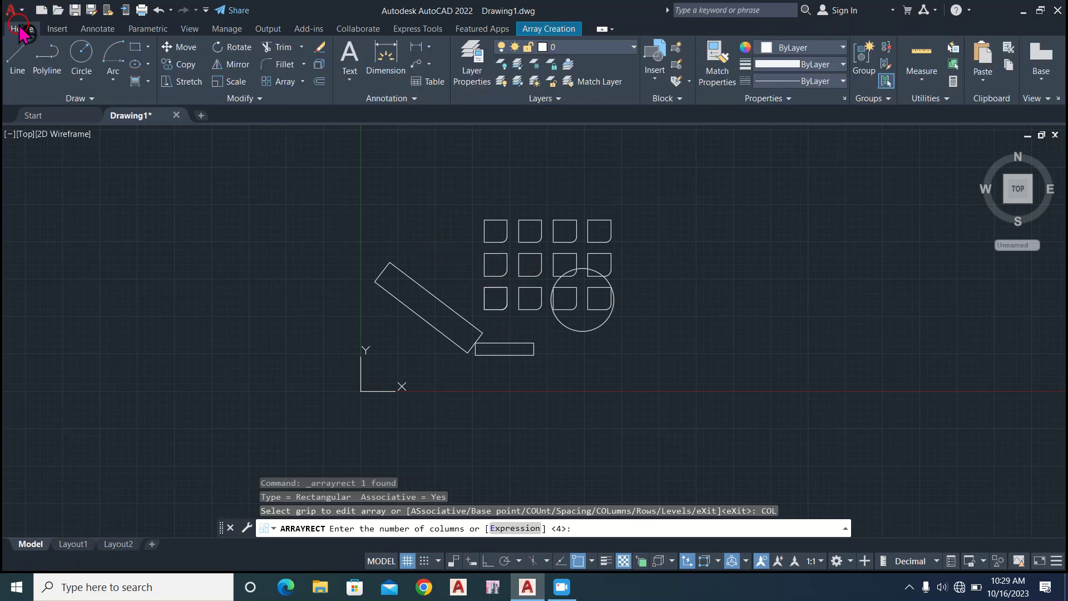
{"action": "left_click", "coordinate": [301, 82]}
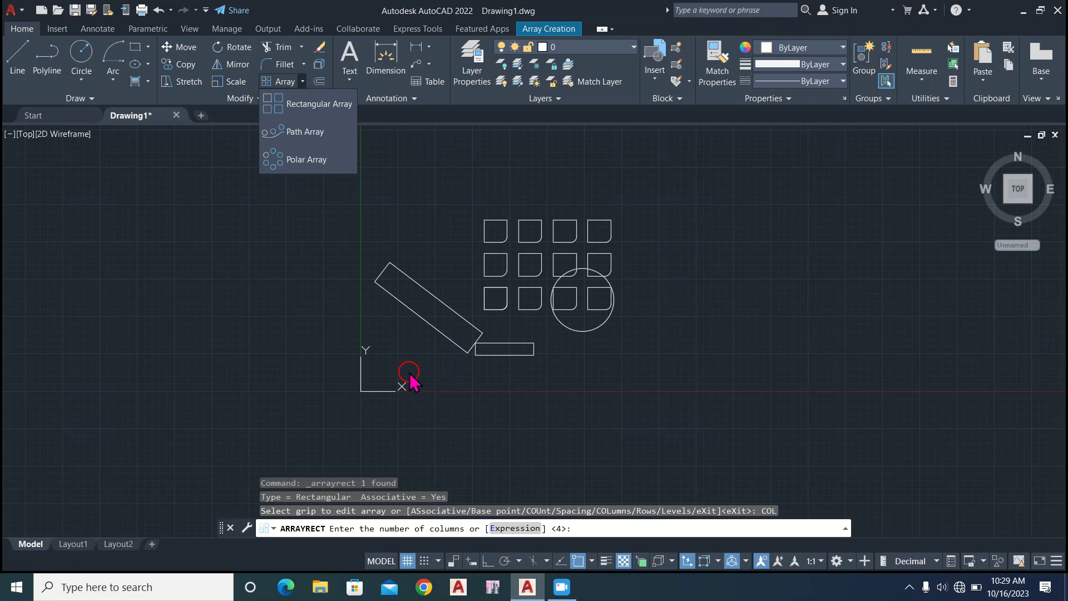
{"action": "left_click", "coordinate": [662, 291]}
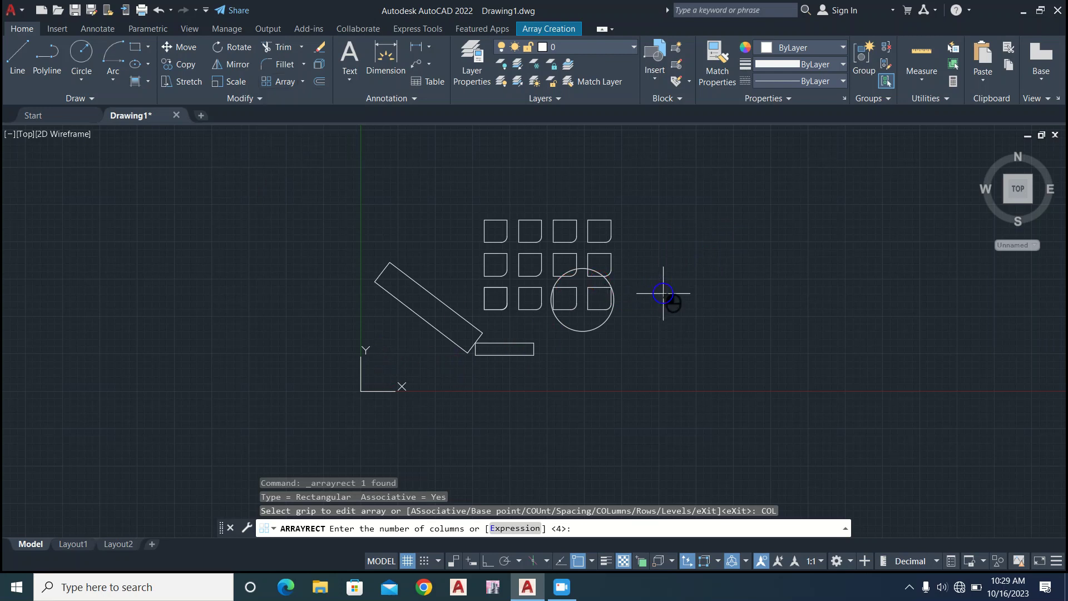
{"action": "scroll", "coordinate": [662, 292], "scroll_direction": "up", "scroll_amount": 4}
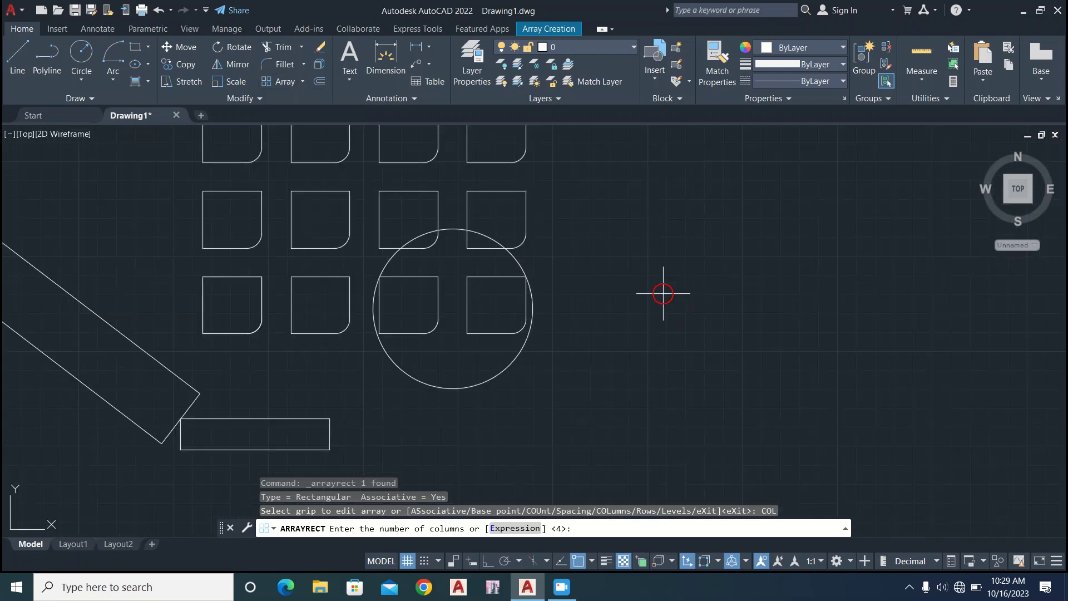
{"action": "scroll", "coordinate": [612, 284], "scroll_direction": "down", "scroll_amount": 2}
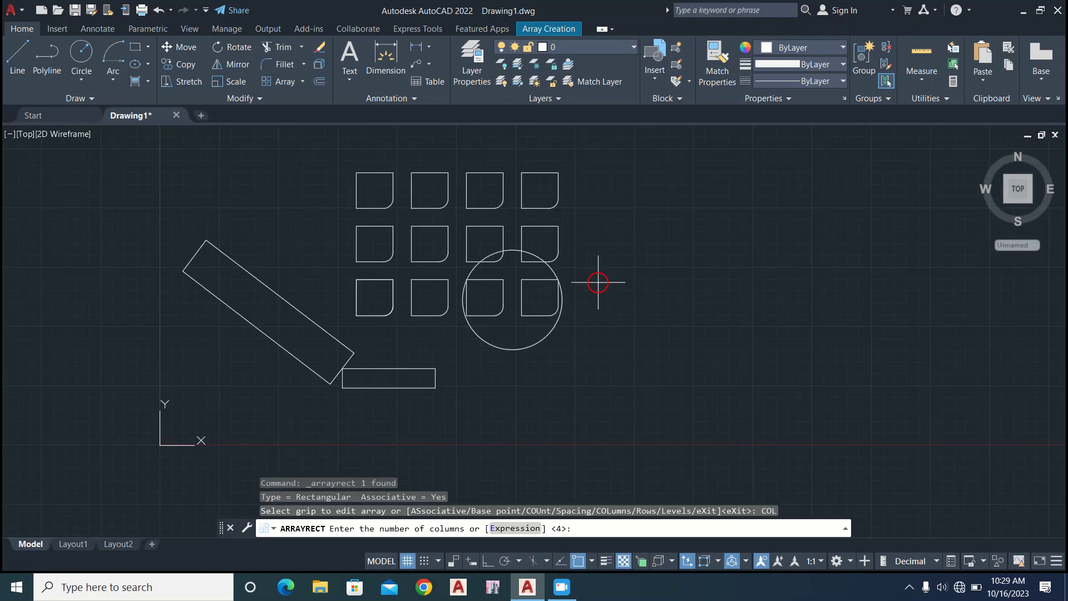
{"action": "middle_click_drag", "start_coordinate": [598, 282], "coordinate": [476, 353]}
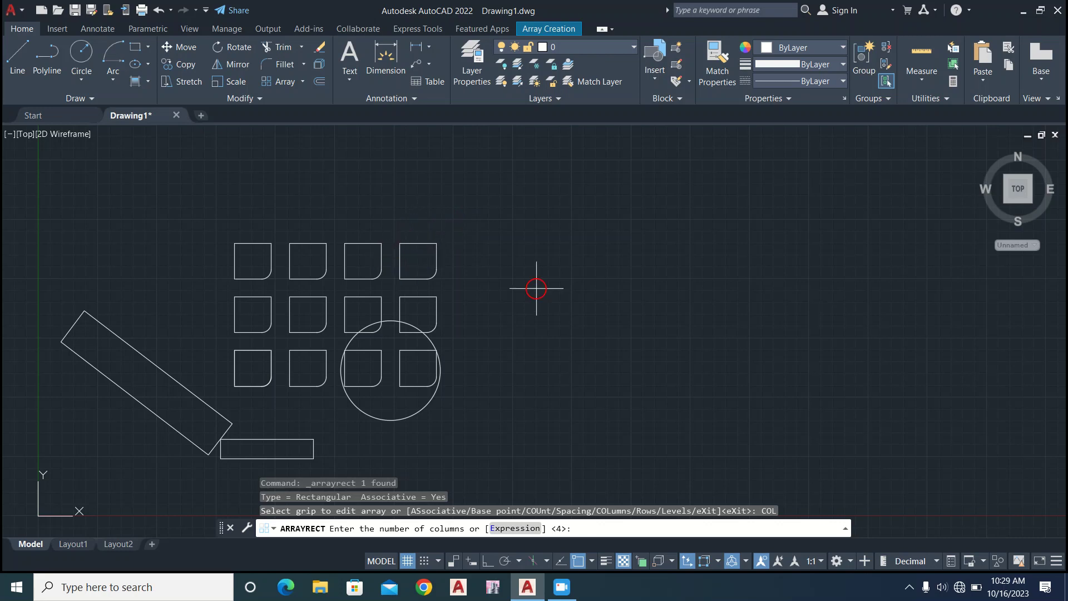
Leave the array's column count unedited and erase the whole rectangular array of filleted squares.
{"action": "key", "text": "Escape"}
{"action": "key", "text": "Escape"}
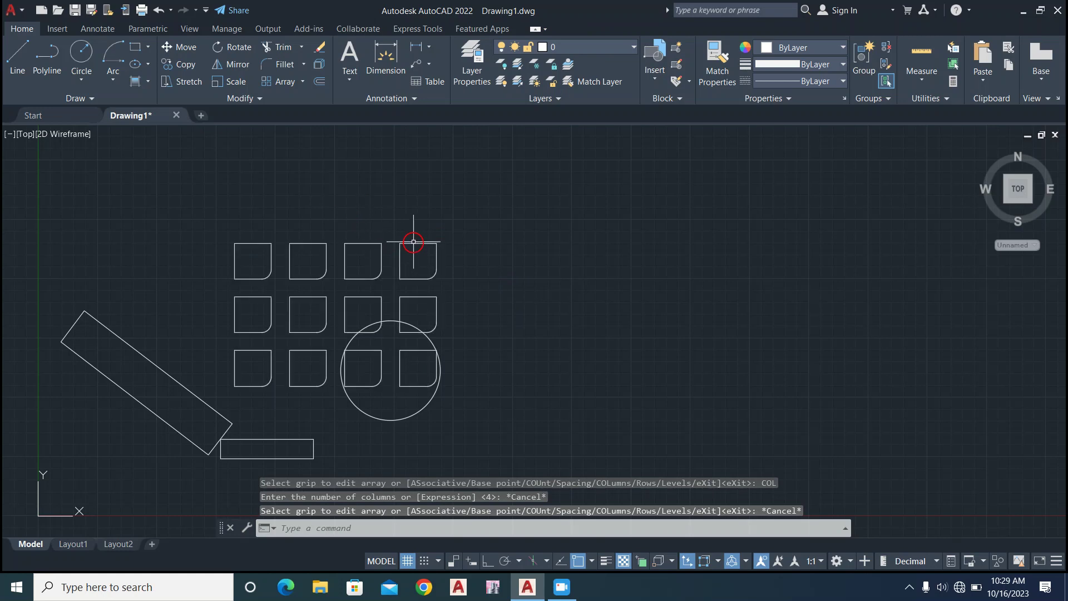
{"action": "left_click", "coordinate": [411, 245]}
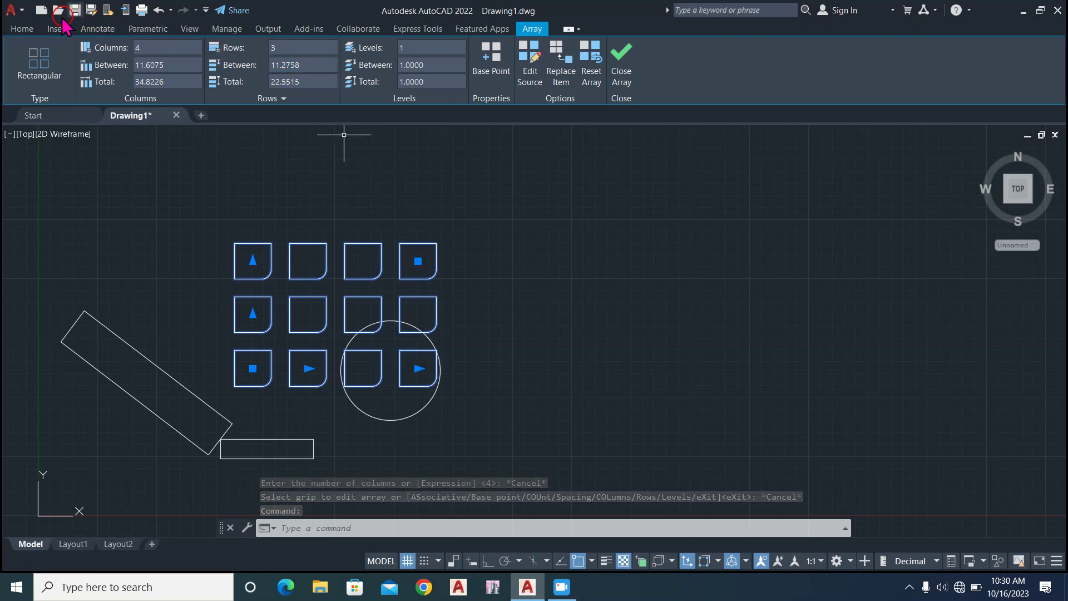
{"action": "left_click", "coordinate": [22, 29]}
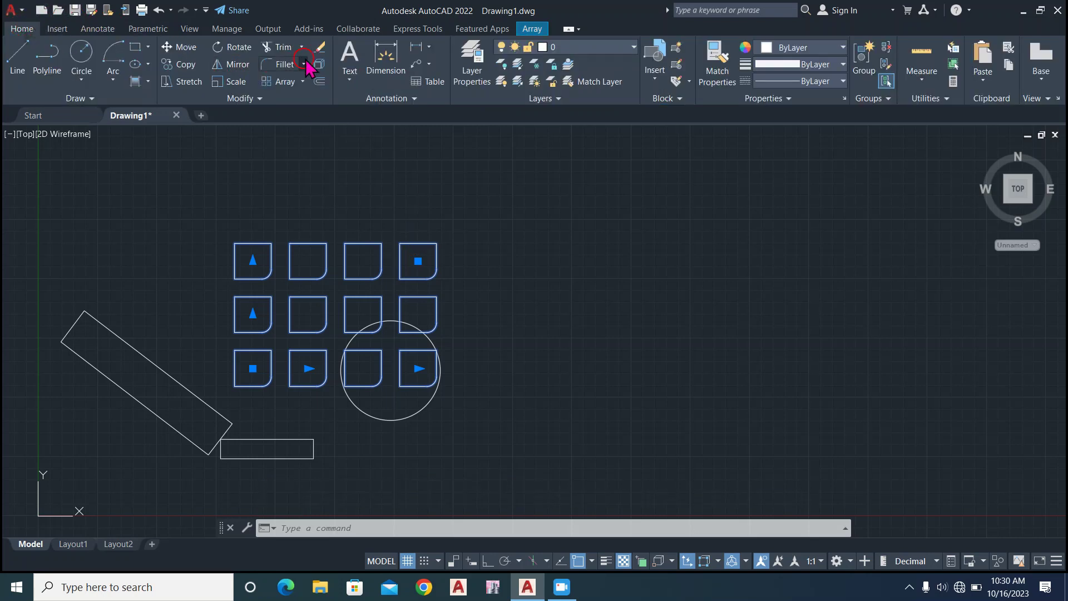
{"action": "left_click", "coordinate": [319, 49]}
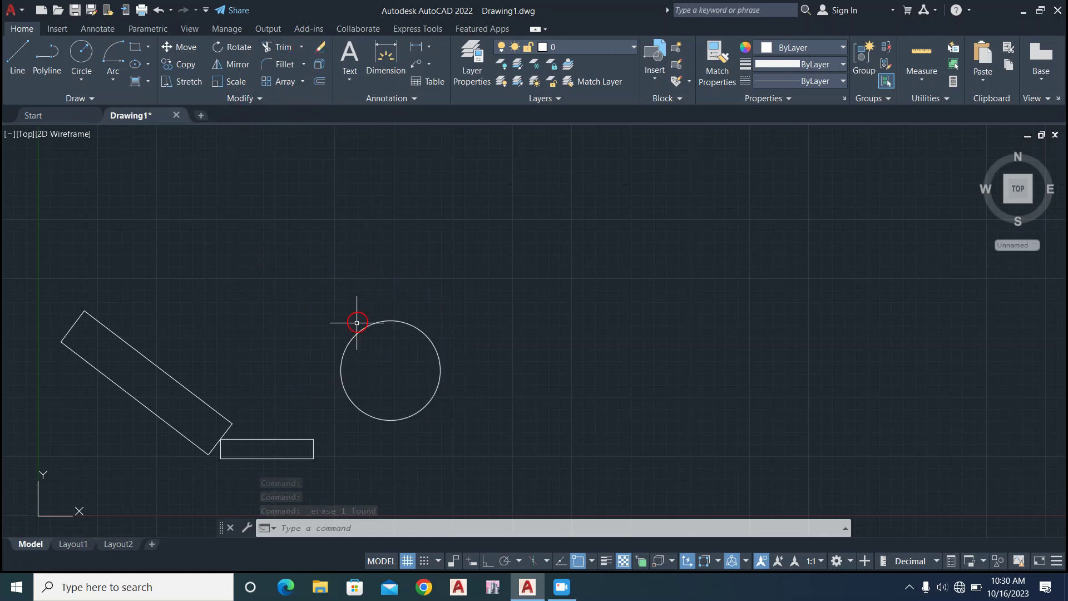
{"action": "left_click", "coordinate": [319, 64]}
{"action": "left_click", "coordinate": [318, 230]}
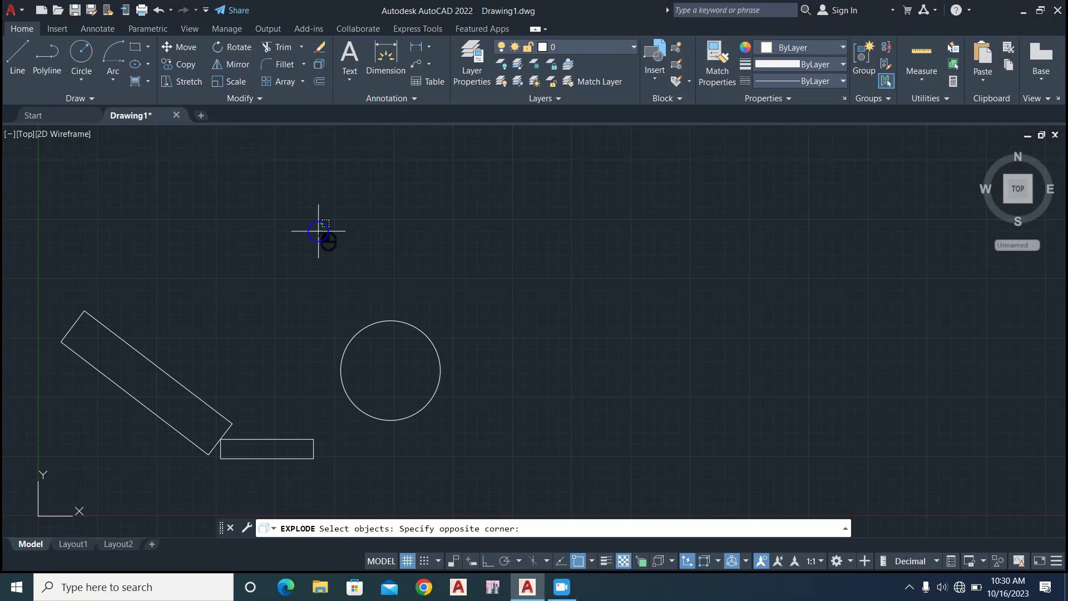
{"action": "left_click", "coordinate": [322, 298]}
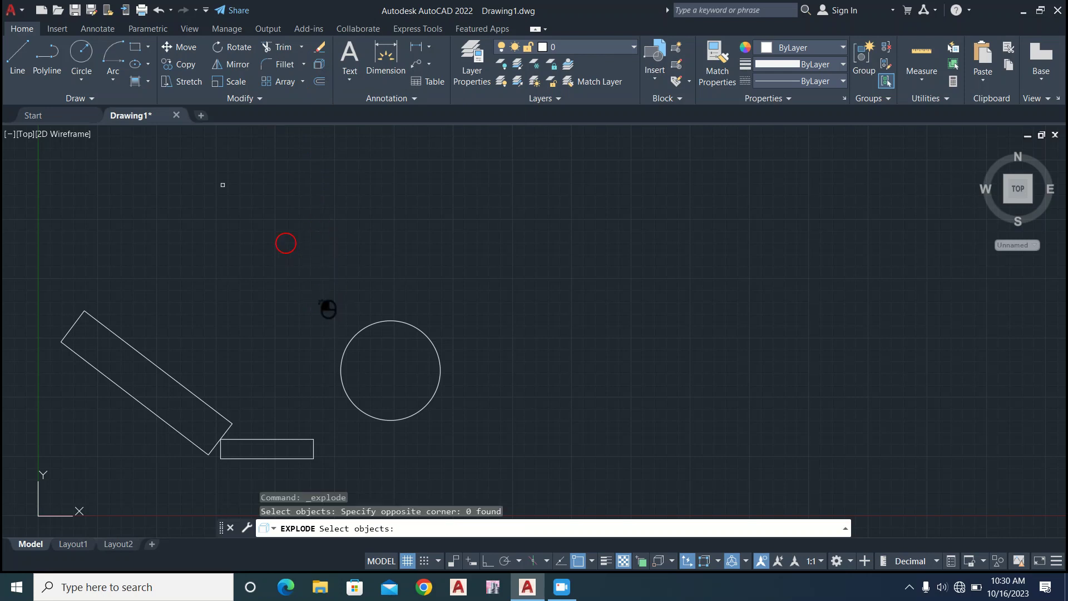
Draw an open zigzag polyline of eight straight segments above and to the right of the circle.
{"action": "left_click", "coordinate": [39, 55]}
{"action": "left_click", "coordinate": [455, 199]}
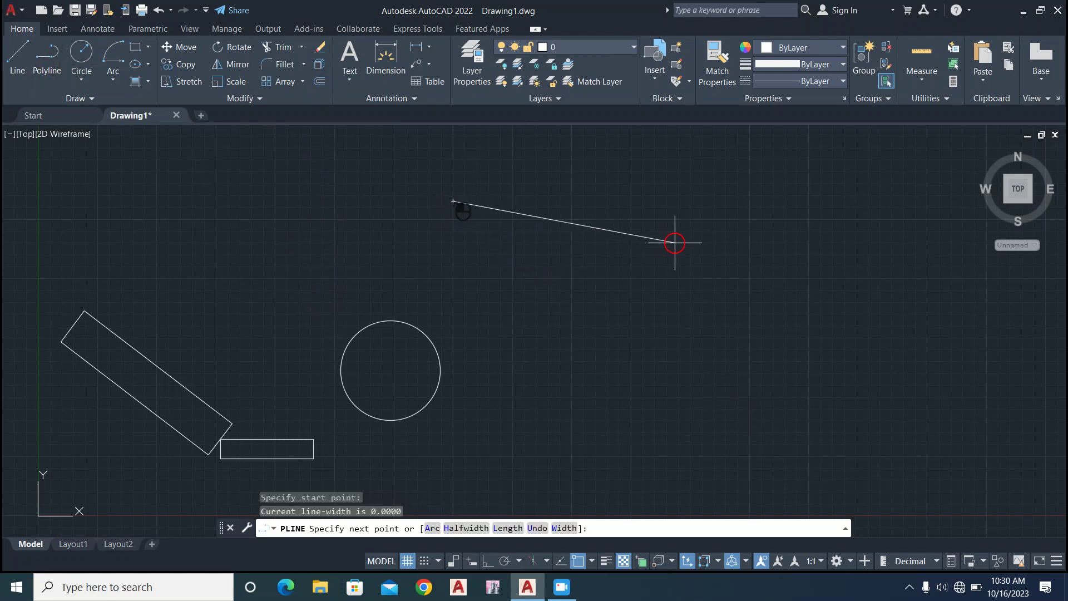
{"action": "left_click", "coordinate": [574, 197]}
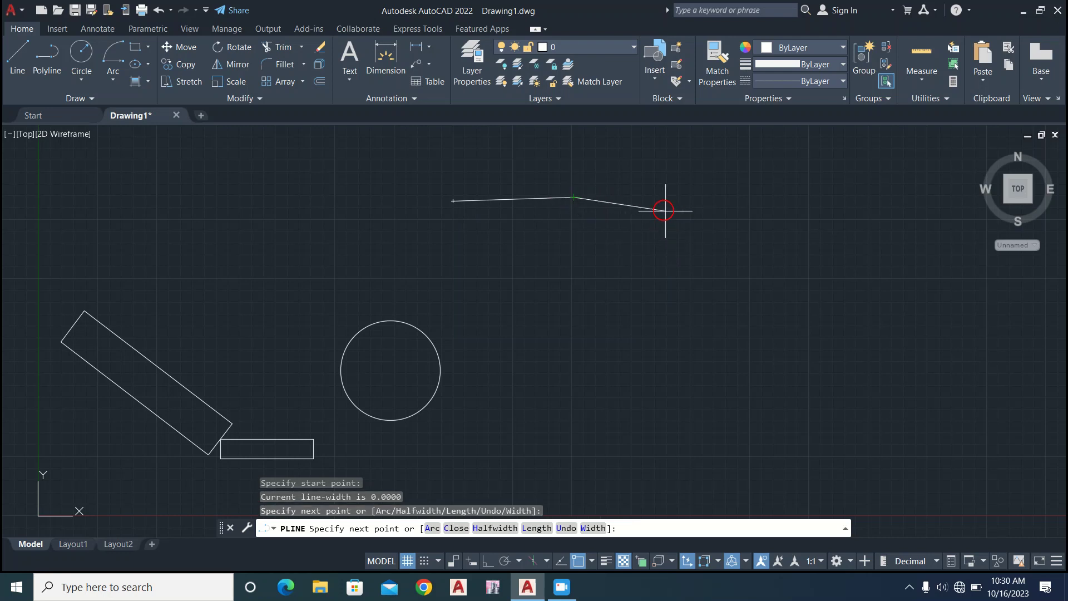
{"action": "left_click", "coordinate": [649, 204]}
{"action": "left_click", "coordinate": [634, 272]}
{"action": "left_click", "coordinate": [563, 239]}
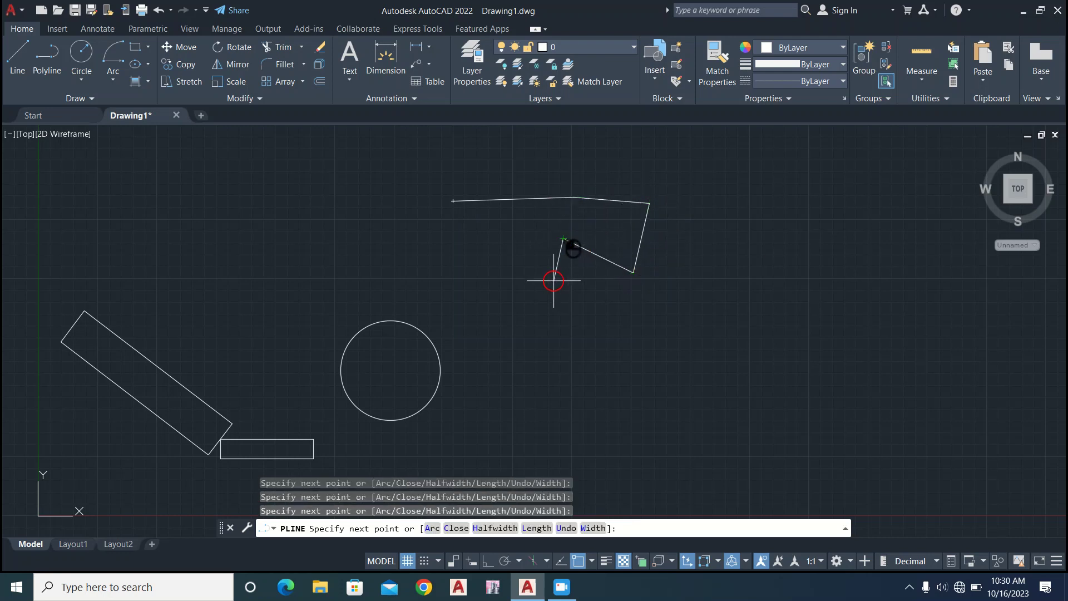
{"action": "left_click", "coordinate": [553, 282]}
{"action": "left_click", "coordinate": [485, 236]}
{"action": "left_click", "coordinate": [435, 289]}
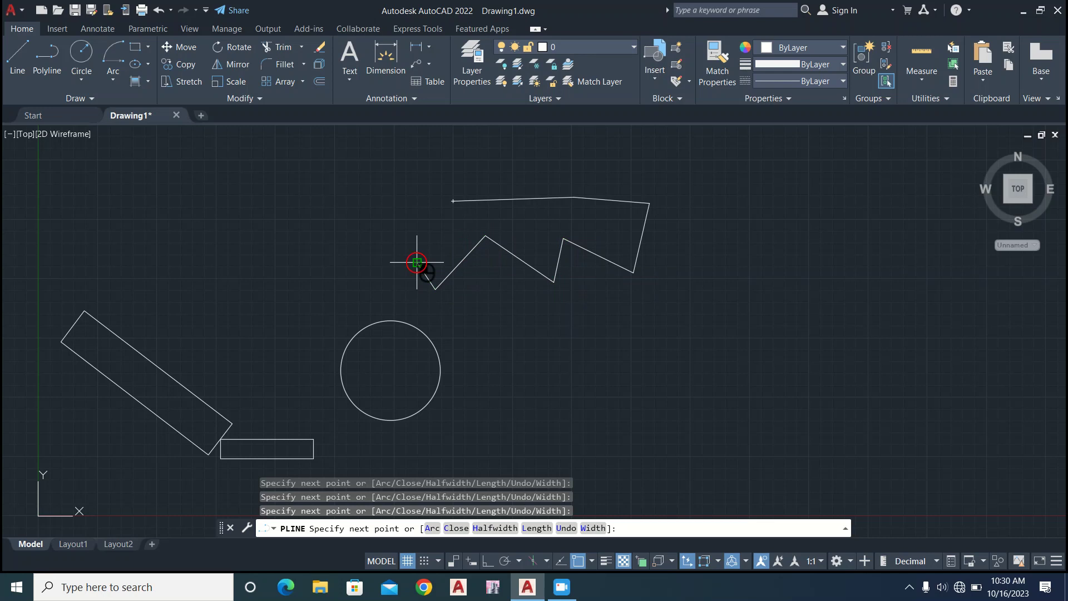
{"action": "left_click", "coordinate": [417, 263]}
{"action": "key", "text": "Return"}
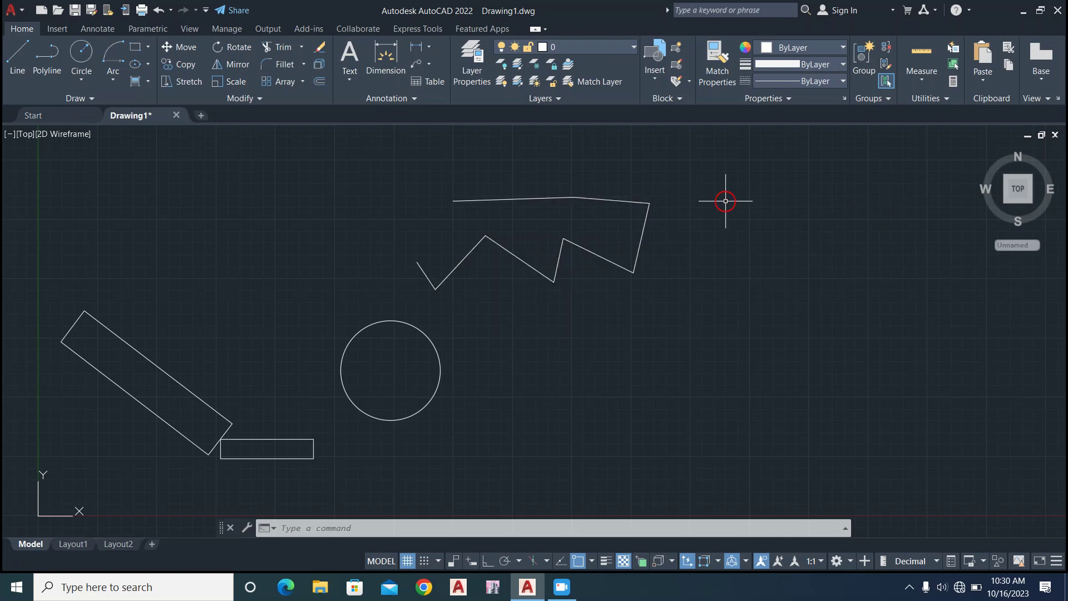
Explode the zigzag polyline into separate line segments.
{"action": "left_click", "coordinate": [705, 189]}
{"action": "left_click", "coordinate": [493, 281]}
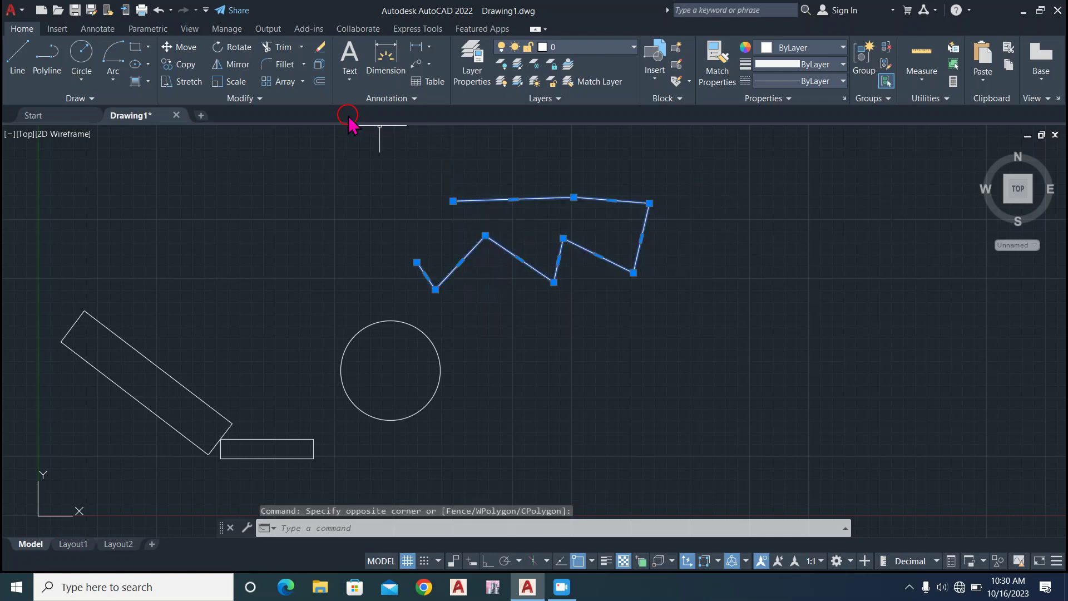
{"action": "left_click", "coordinate": [320, 64]}
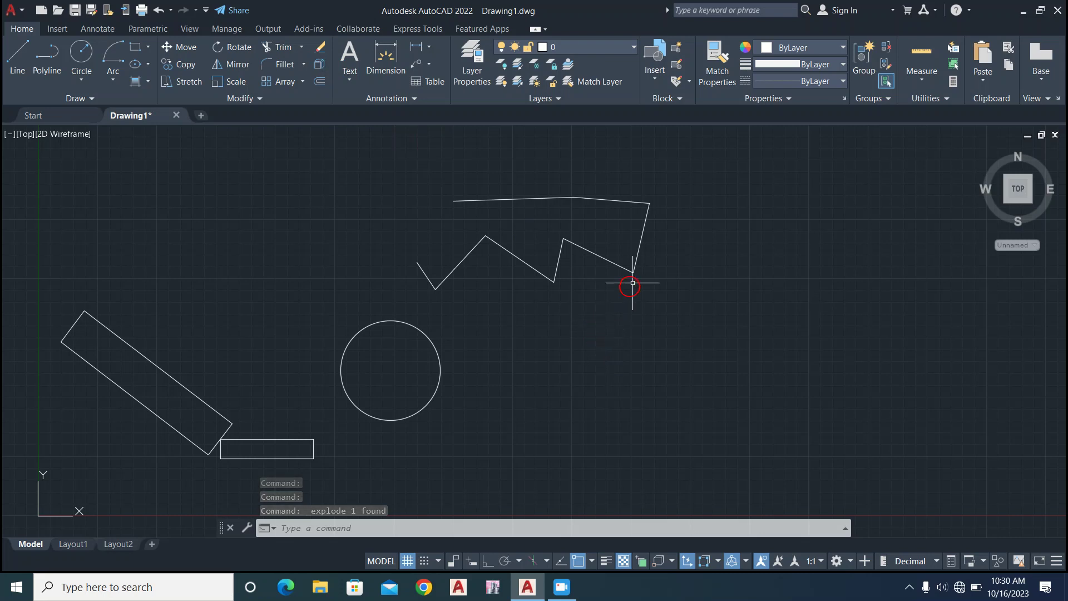
Select individual segments of the exploded zigzag to check that each one is a separate line.
{"action": "left_click", "coordinate": [641, 245]}
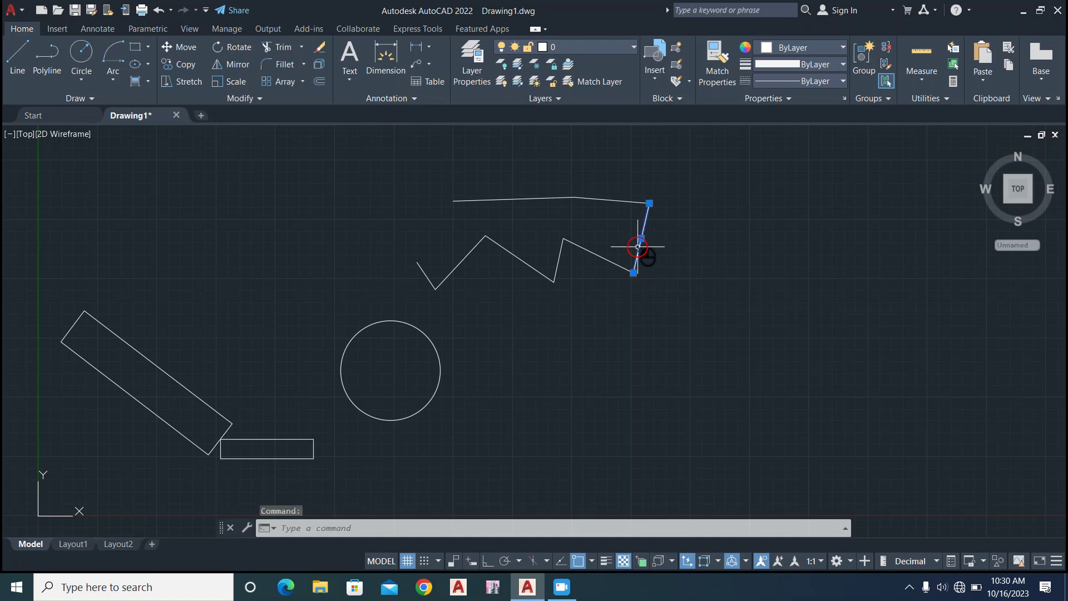
{"action": "left_click", "coordinate": [555, 259]}
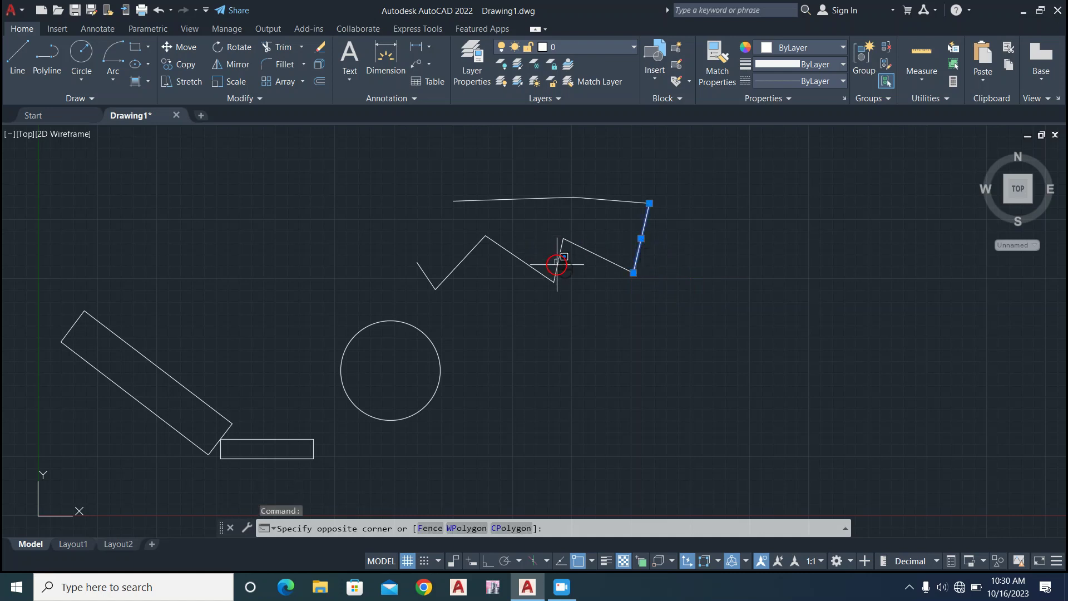
{"action": "left_click", "coordinate": [558, 265]}
{"action": "left_click", "coordinate": [601, 262]}
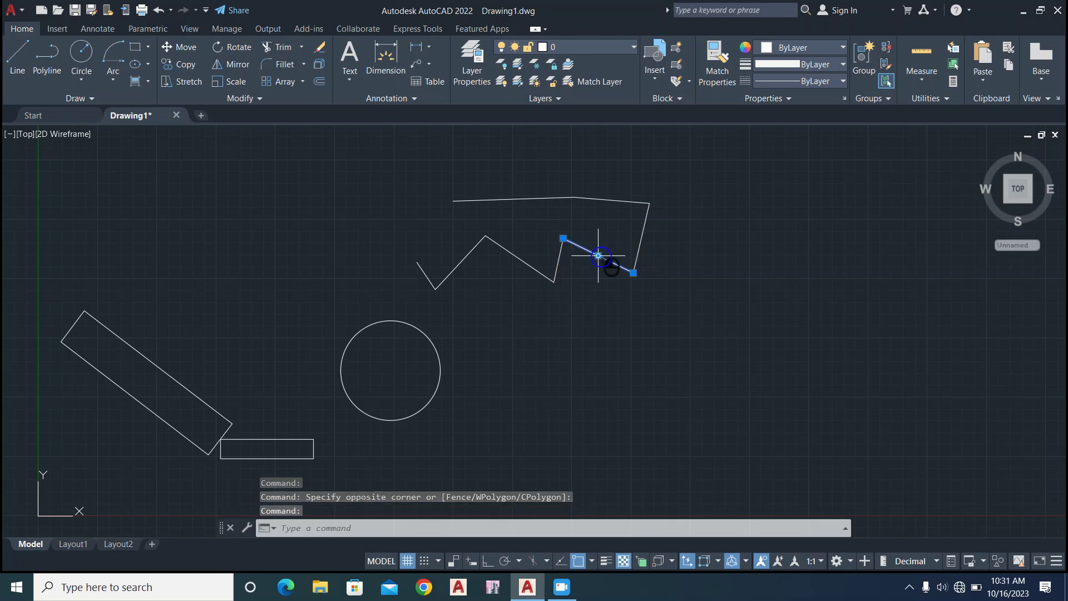
{"action": "left_click", "coordinate": [533, 268]}
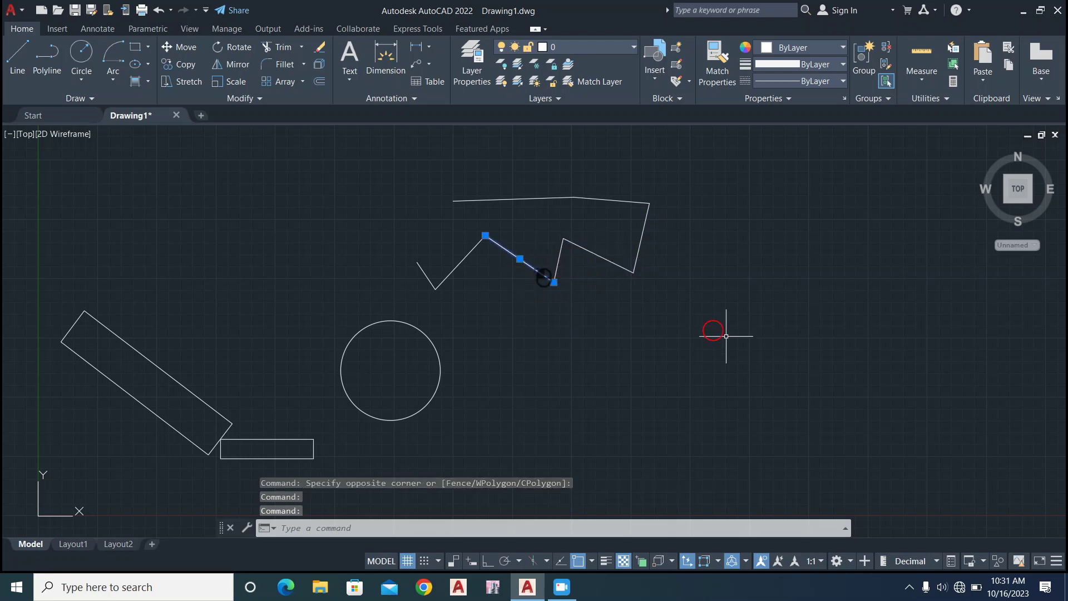
Erase all the line segments of the exploded zigzag.
{"action": "left_click", "coordinate": [690, 184]}
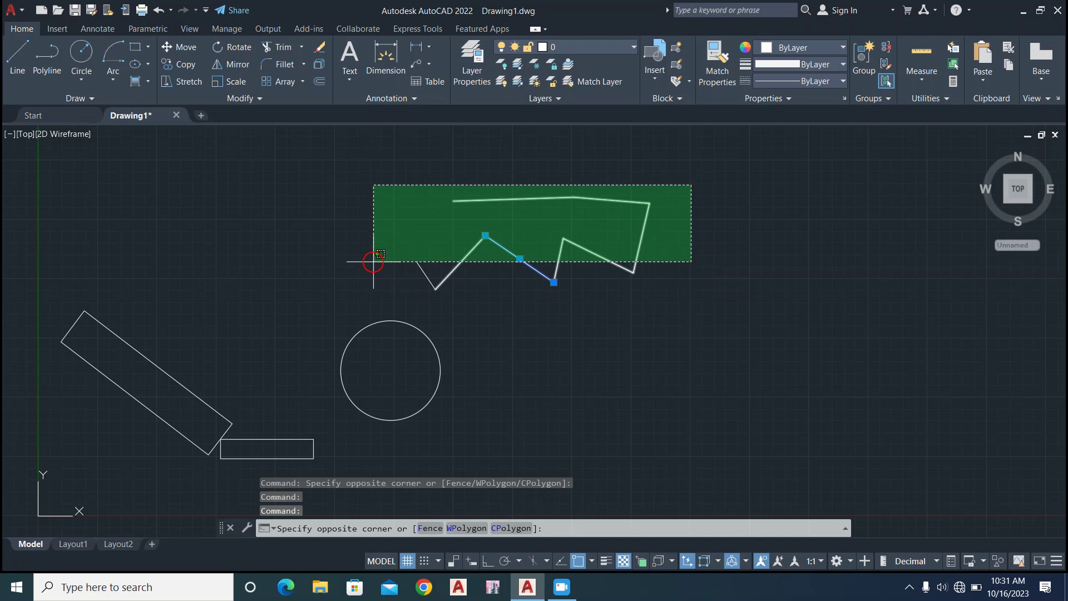
{"action": "left_click", "coordinate": [338, 289]}
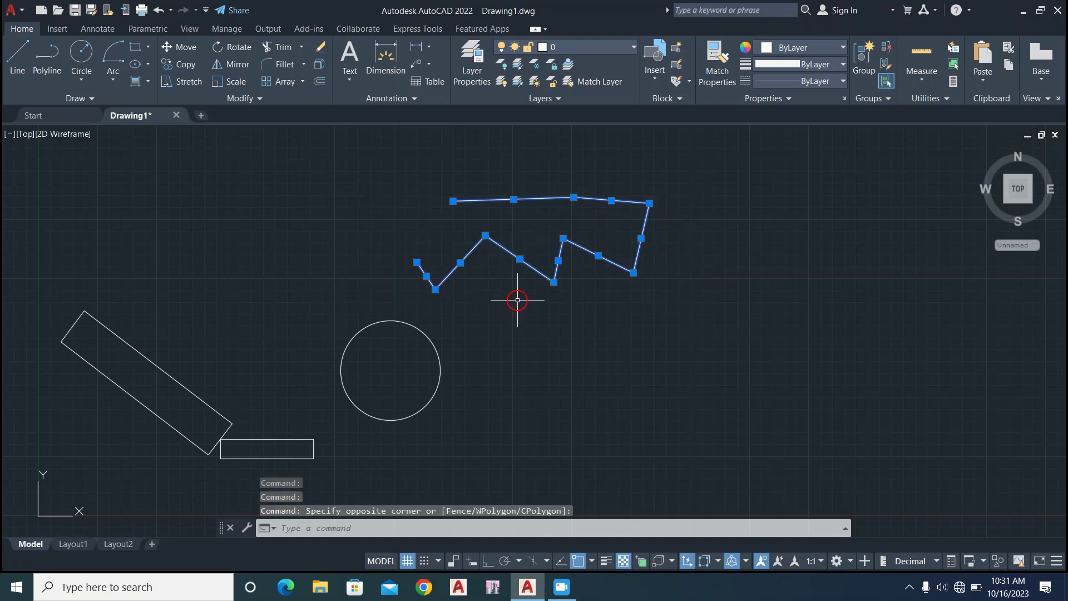
{"action": "key", "text": "Delete"}
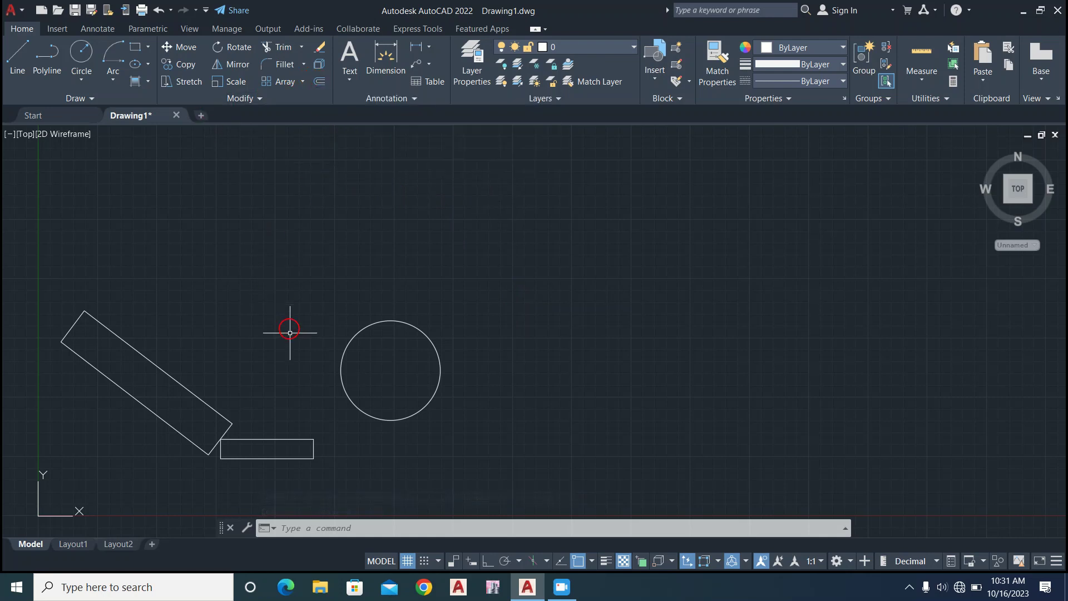
Offset the circle outward by a distance of 2.
{"action": "left_click", "coordinate": [427, 335]}
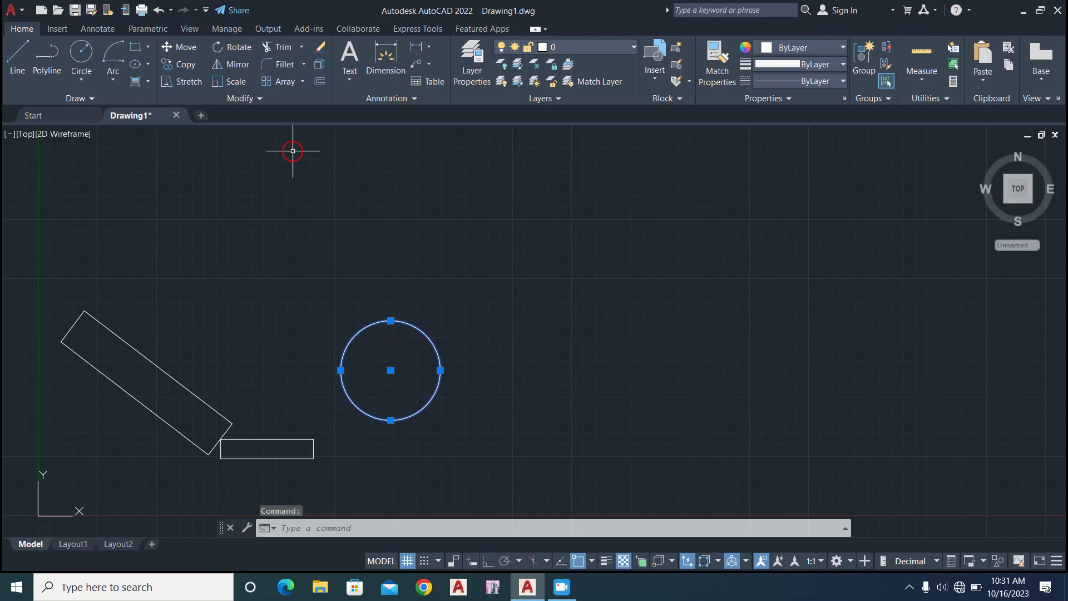
{"action": "left_click", "coordinate": [324, 85]}
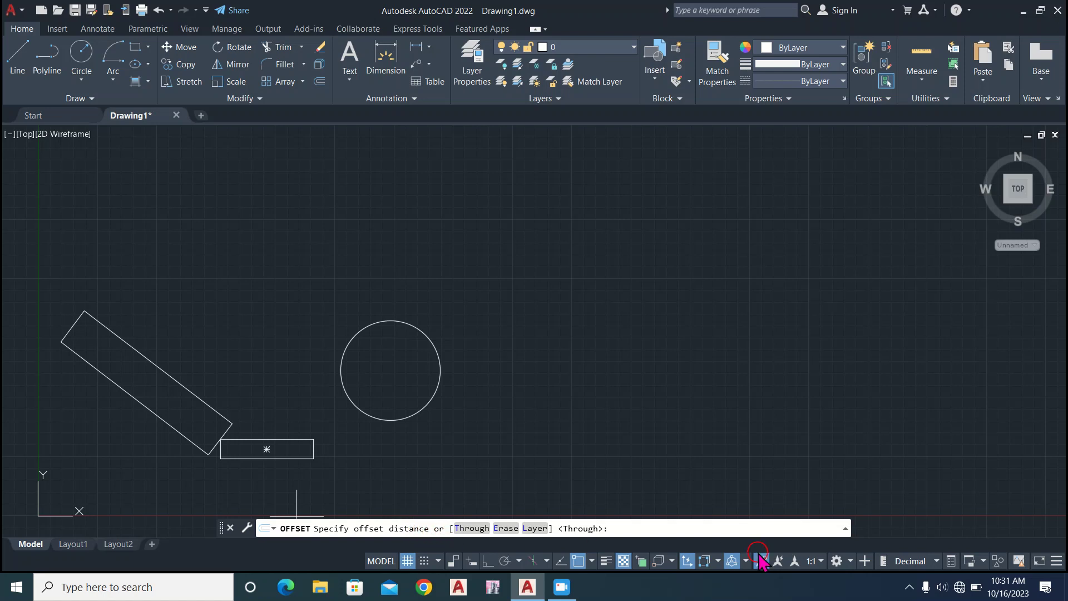
{"action": "left_click", "coordinate": [644, 526]}
{"action": "key", "text": "Return"}
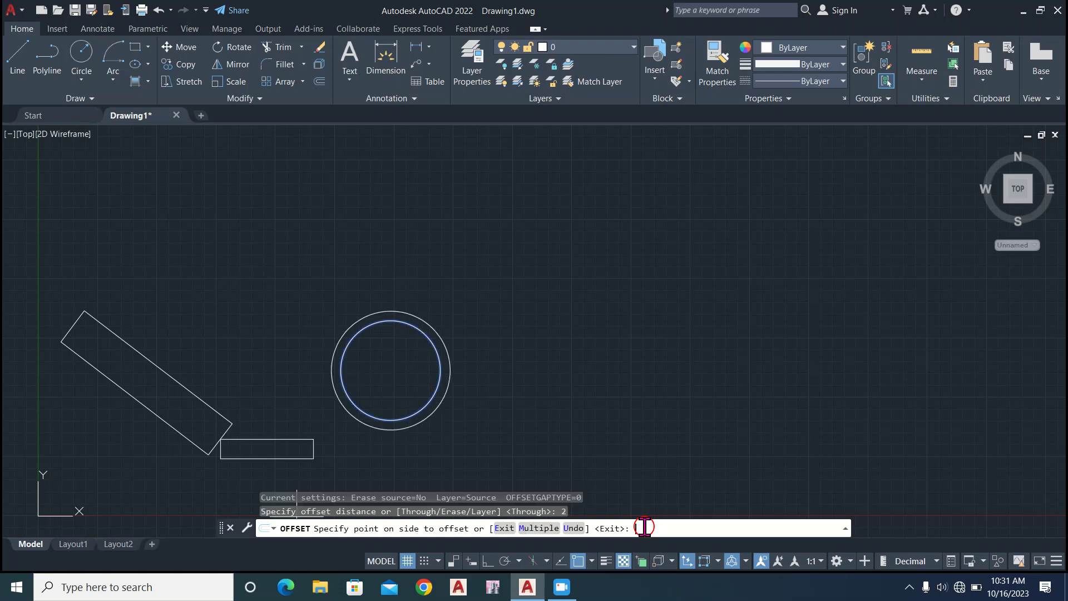
{"action": "left_click", "coordinate": [512, 381]}
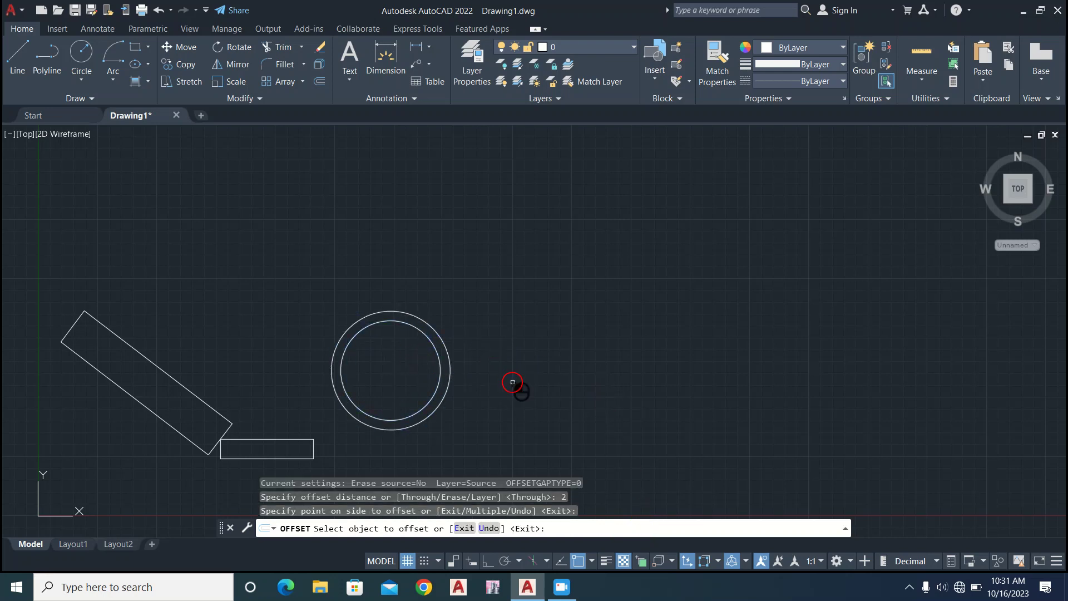
Offset the outermost circle outward four more times at the same distance, each time starting from the newest ring.
{"action": "left_click", "coordinate": [455, 381]}
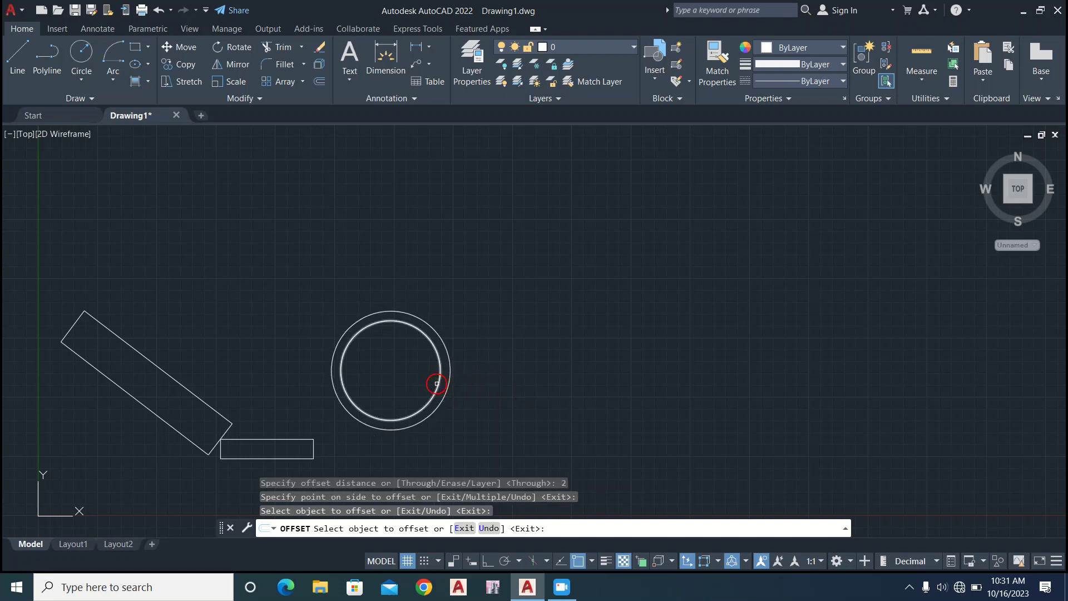
{"action": "left_click", "coordinate": [444, 386]}
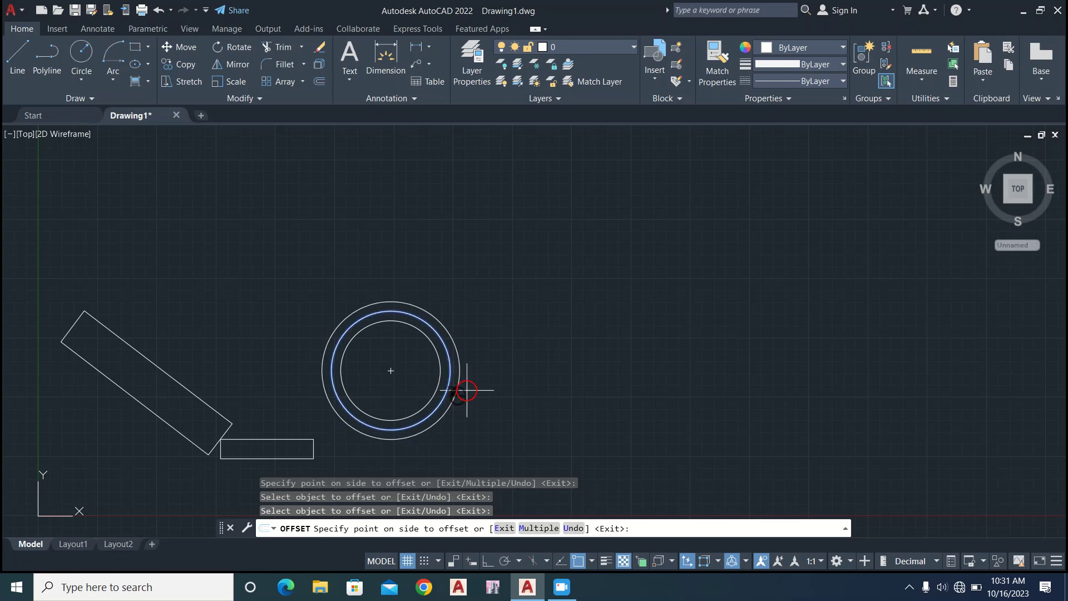
{"action": "left_click", "coordinate": [481, 395]}
{"action": "left_click", "coordinate": [459, 390]}
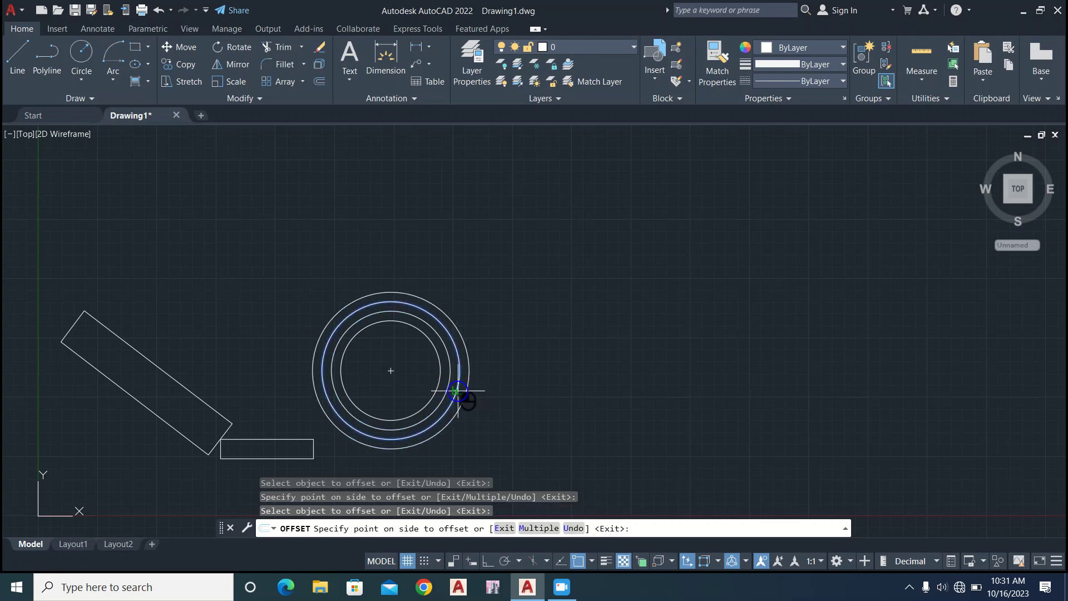
{"action": "left_click", "coordinate": [472, 398]}
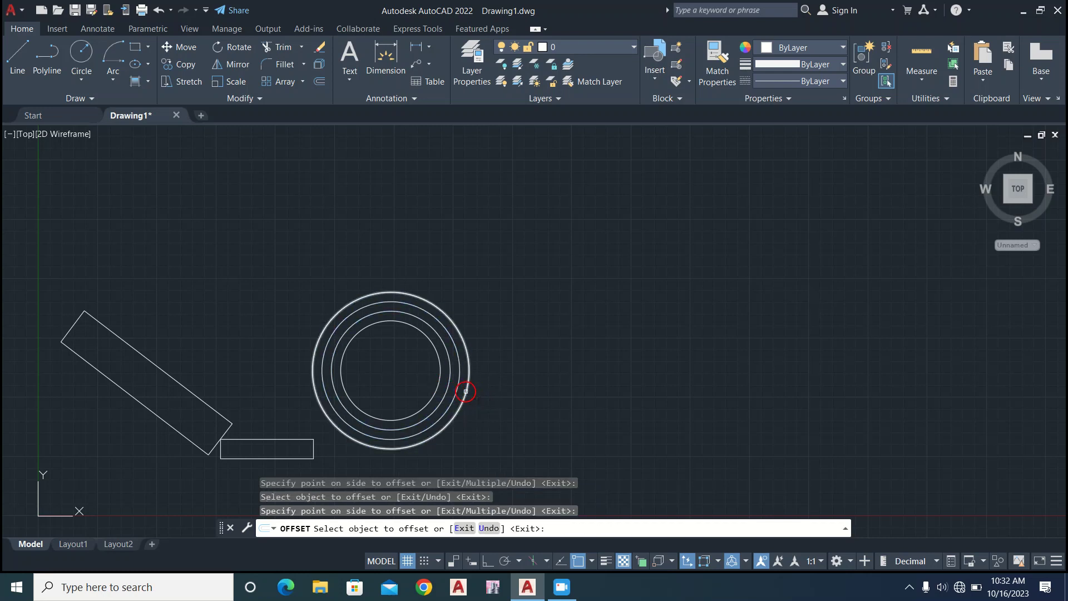
{"action": "left_click", "coordinate": [465, 392]}
{"action": "left_click", "coordinate": [558, 417]}
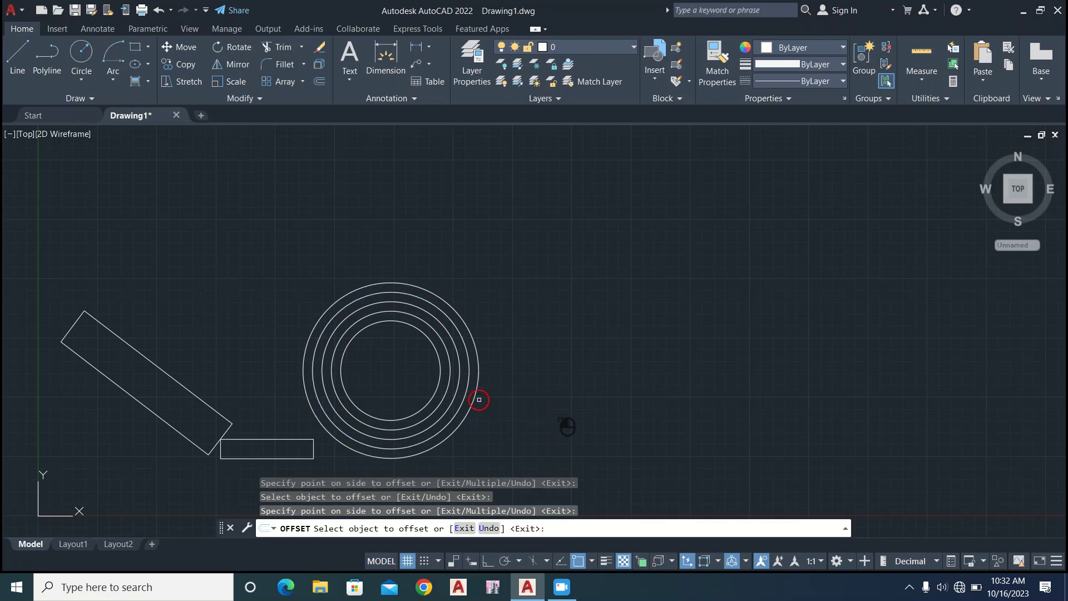
{"action": "left_click", "coordinate": [475, 403]}
{"action": "left_click", "coordinate": [578, 427]}
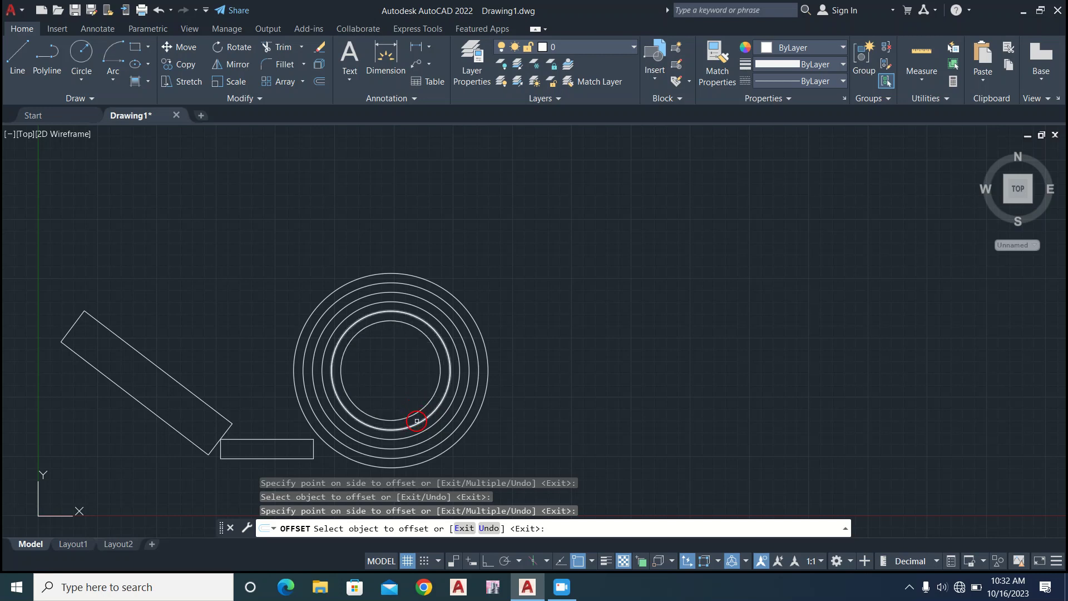
Offset the second ring from the centre outward, and do the same with the third ring, keeping the same distance.
{"action": "left_click", "coordinate": [418, 421]}
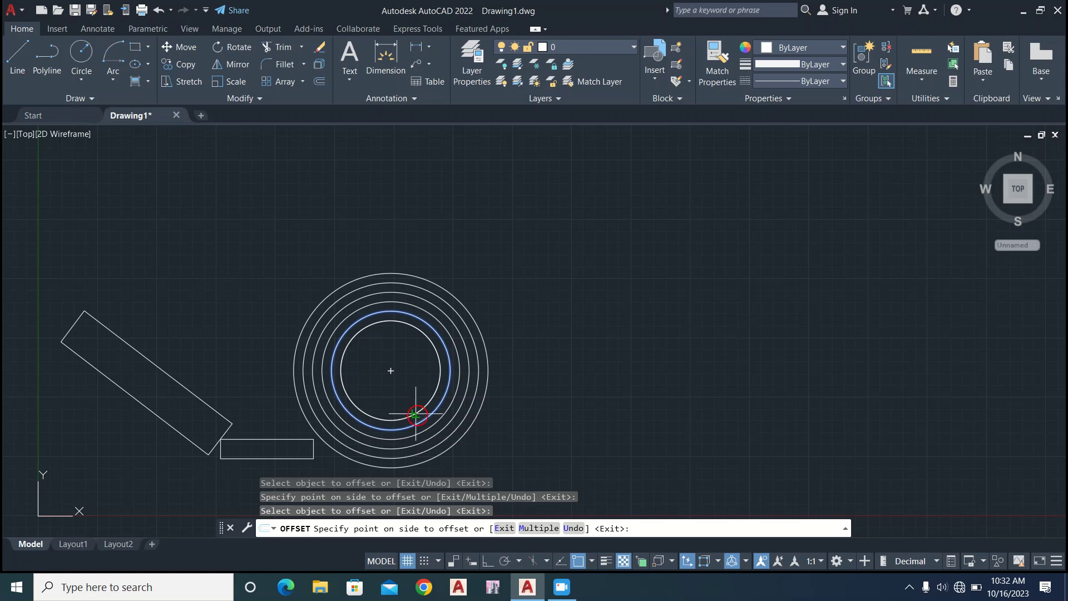
{"action": "left_click", "coordinate": [452, 399]}
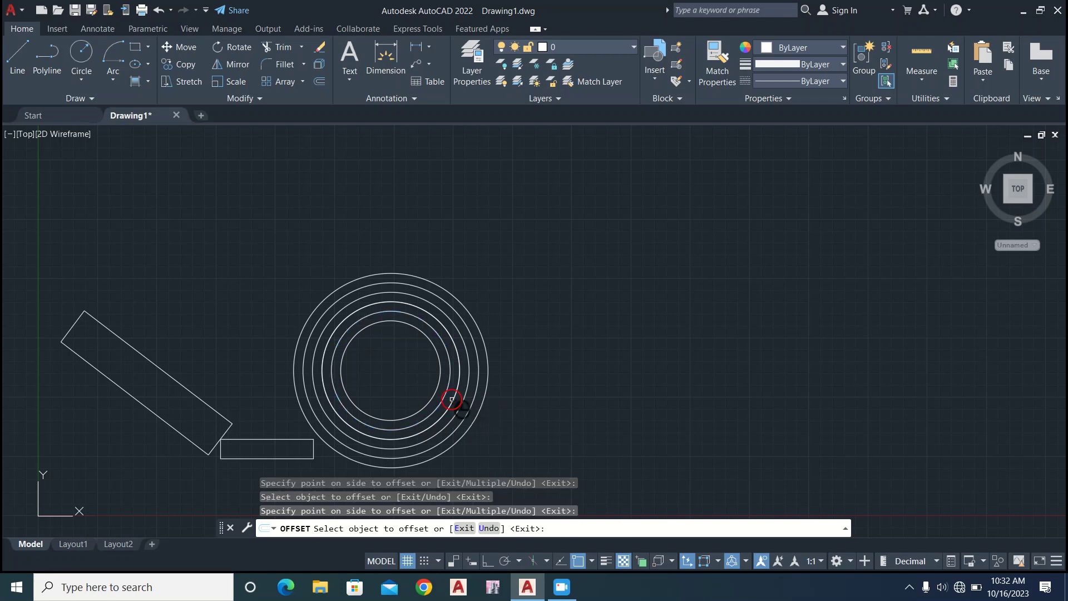
{"action": "left_click", "coordinate": [451, 399]}
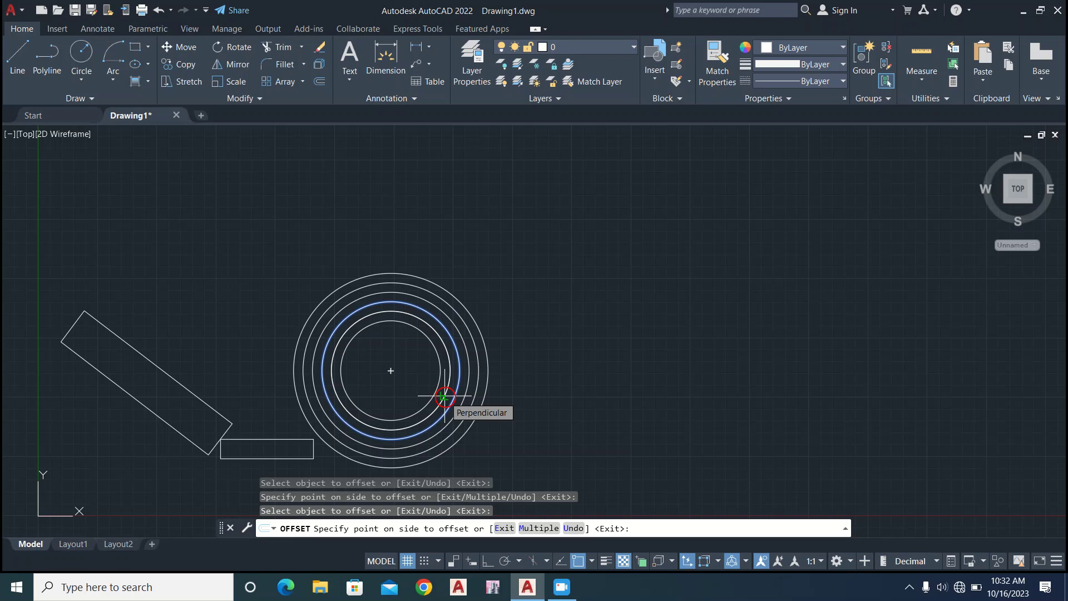
{"action": "left_click", "coordinate": [472, 418]}
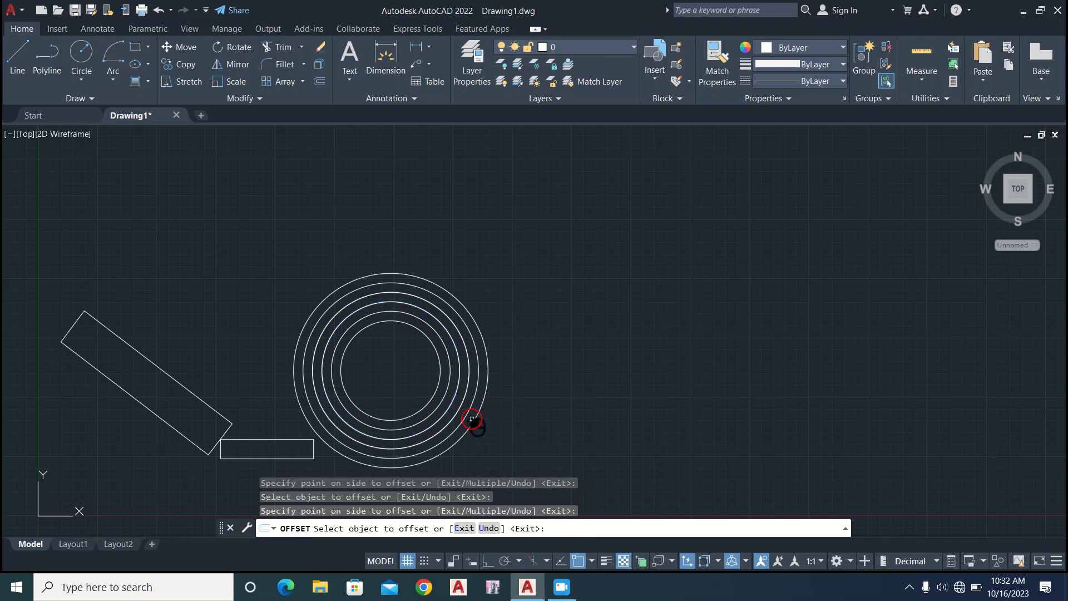
{"action": "left_click", "coordinate": [505, 324]}
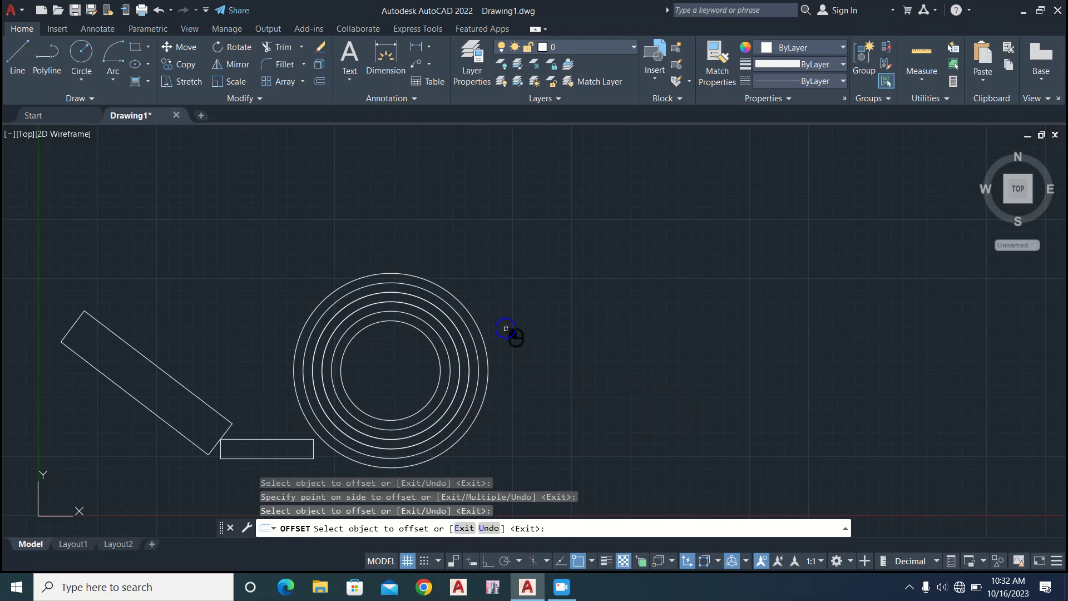
{"action": "left_click", "coordinate": [492, 370]}
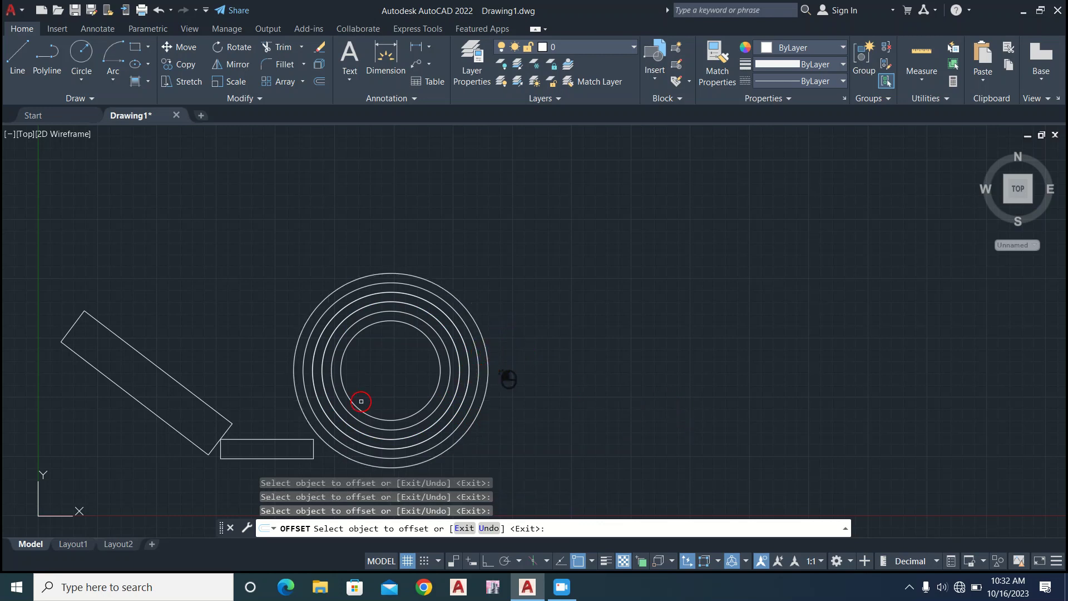